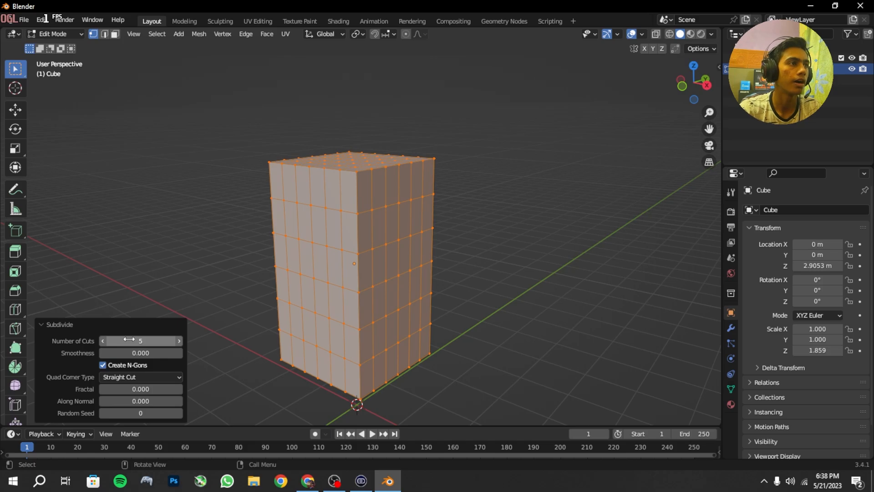
Step: In edge selection mode, bevel the topmost segment of one vertical corner of the subdivided block by about 0.534 m
{"action": "middle_click_drag", "start_coordinate": [267, 291], "coordinate": [318, 261]}
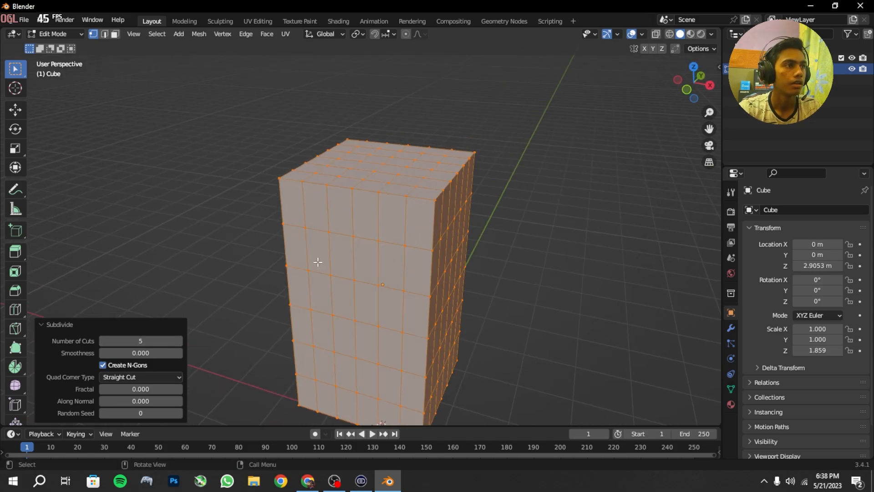
{"action": "left_click", "coordinate": [105, 34]}
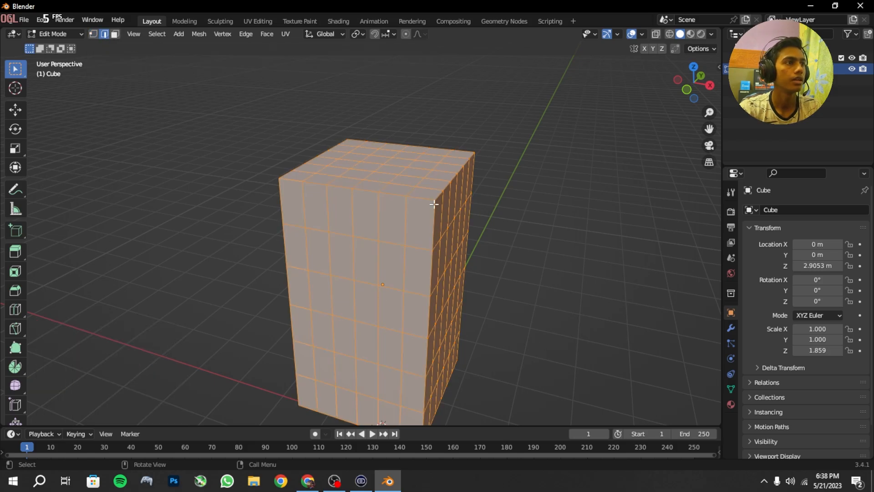
{"action": "left_click", "coordinate": [434, 210]}
{"action": "middle_click_drag", "start_coordinate": [450, 205], "coordinate": [431, 216]}
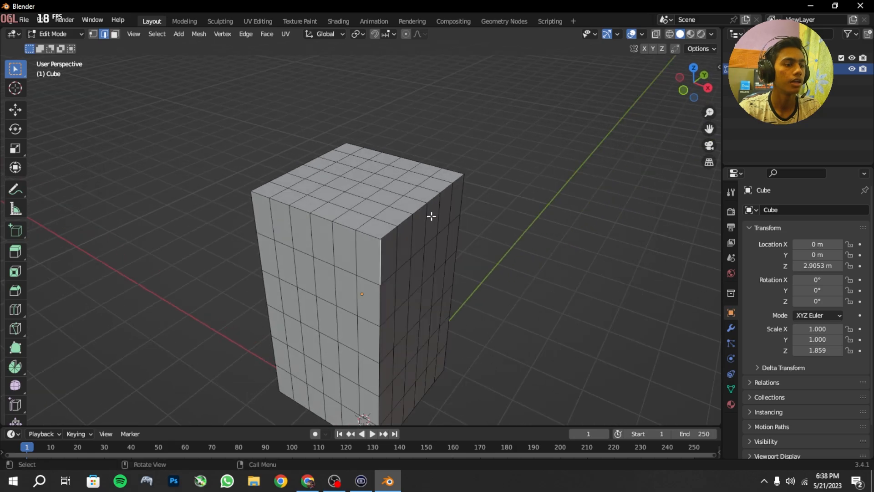
{"action": "key", "text": "ctrl+b"}
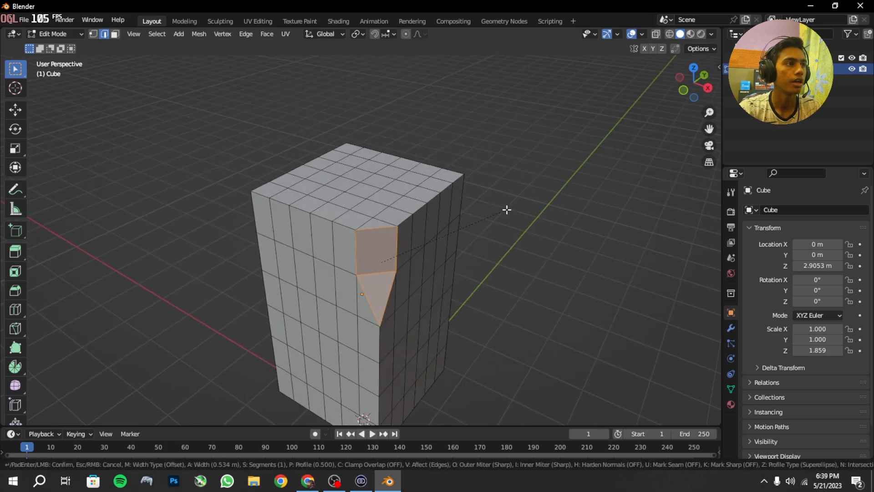
{"action": "left_click", "coordinate": [506, 209]}
Step: Bevel the lowest edge segment of another vertical corner of the block by about 0.304 m
{"action": "middle_click_drag", "start_coordinate": [507, 209], "coordinate": [445, 269]}
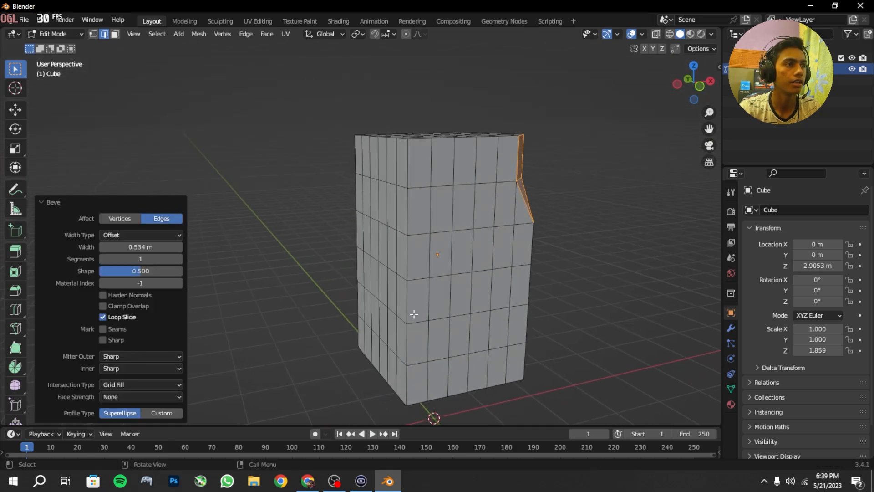
{"action": "left_click", "coordinate": [405, 385]}
{"action": "key", "text": "ctrl+b"}
{"action": "left_click", "coordinate": [511, 324]}
Step: Bevel an upper edge segment on an untouched vertical corner of the block
{"action": "middle_click_drag", "start_coordinate": [511, 323], "coordinate": [536, 362]}
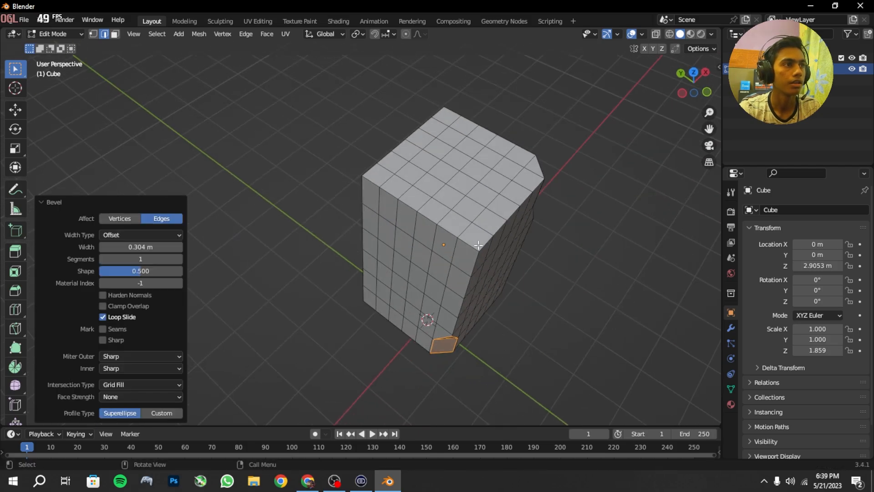
{"action": "left_click", "coordinate": [459, 243]}
{"action": "scroll", "coordinate": [505, 245], "scroll_direction": "up", "scroll_amount": 2}
{"action": "key", "text": "ctrl+b"}
{"action": "middle_click_drag", "start_coordinate": [526, 245], "coordinate": [500, 237], "text": "shift"}
{"action": "left_click", "coordinate": [446, 247]}
Step: Chip the block's upper part further by bevelling two more edge segments, the one in a side face's top row by about 0.627 m
{"action": "left_click", "coordinate": [401, 250]}
{"action": "key", "text": "ctrl+b"}
{"action": "left_click", "coordinate": [433, 241]}
{"action": "left_click", "coordinate": [326, 167]}
{"action": "key", "text": "ctrl+b"}
{"action": "left_click", "coordinate": [387, 180]}
Step: Bevel a mid-height segment of a vertical corner, and a segment near the block's upper rim by about 0.665 m
{"action": "middle_click_drag", "start_coordinate": [391, 180], "coordinate": [485, 174]}
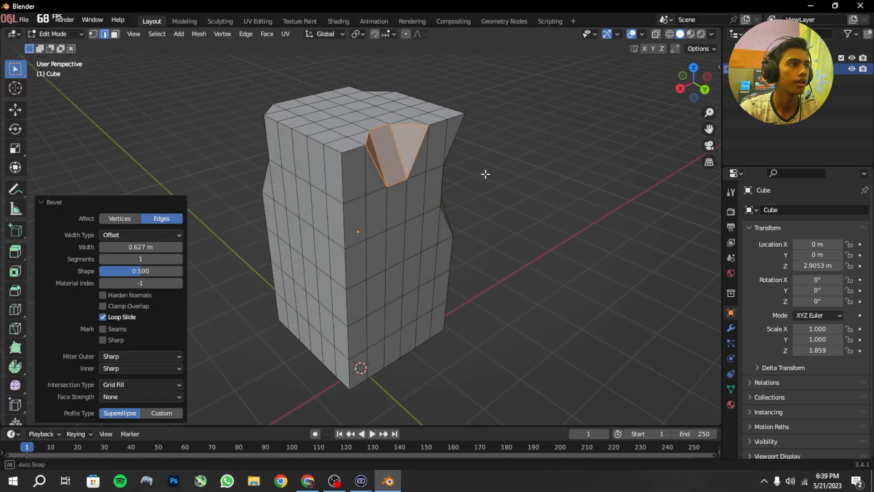
{"action": "left_click", "coordinate": [372, 267]}
{"action": "key", "text": "ctrl+b"}
{"action": "left_click", "coordinate": [444, 266]}
{"action": "left_click", "coordinate": [291, 109]}
{"action": "key", "text": "ctrl+b"}
{"action": "left_click", "coordinate": [346, 146]}
Step: Bevel the lowest edge segment of the vertical corner below the existing chips
{"action": "middle_click_drag", "start_coordinate": [370, 321], "coordinate": [327, 278]}
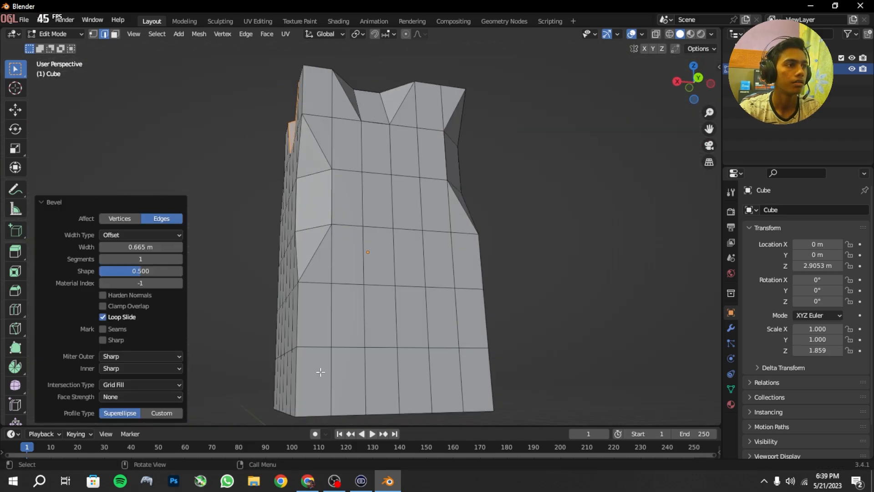
{"action": "left_click", "coordinate": [300, 380]}
{"action": "key", "text": "ctrl+b"}
{"action": "left_click", "coordinate": [364, 391]}
Step: Bevel one more edge segment on the block's outer corner and return to Object Mode
{"action": "middle_click_drag", "start_coordinate": [365, 391], "coordinate": [451, 43]}
{"action": "scroll", "coordinate": [387, 228], "scroll_direction": "down", "scroll_amount": 2}
{"action": "left_click", "coordinate": [308, 310]}
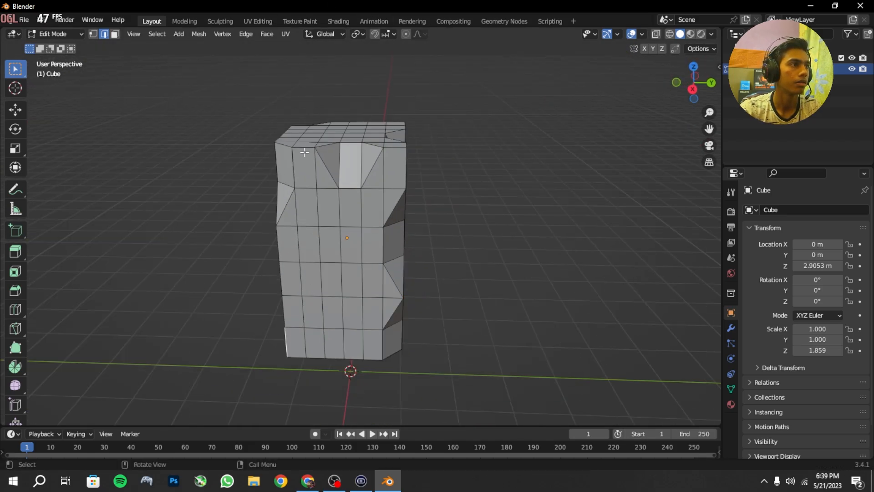
{"action": "key", "text": "ctrl+b"}
{"action": "left_click", "coordinate": [314, 141]}
{"action": "key", "text": "Tab"}
Step: Enlarge the timeline area below the viewport and change it to the Shader Editor
{"action": "middle_click_drag", "start_coordinate": [314, 141], "coordinate": [324, 220]}
{"action": "scroll", "coordinate": [352, 246], "scroll_direction": "up", "scroll_amount": 3}
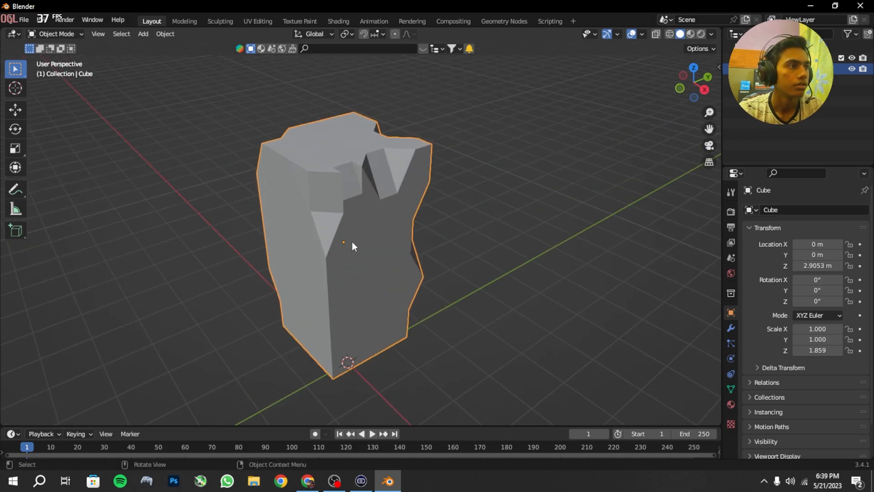
{"action": "left_click_drag", "start_coordinate": [420, 424], "coordinate": [413, 301]}
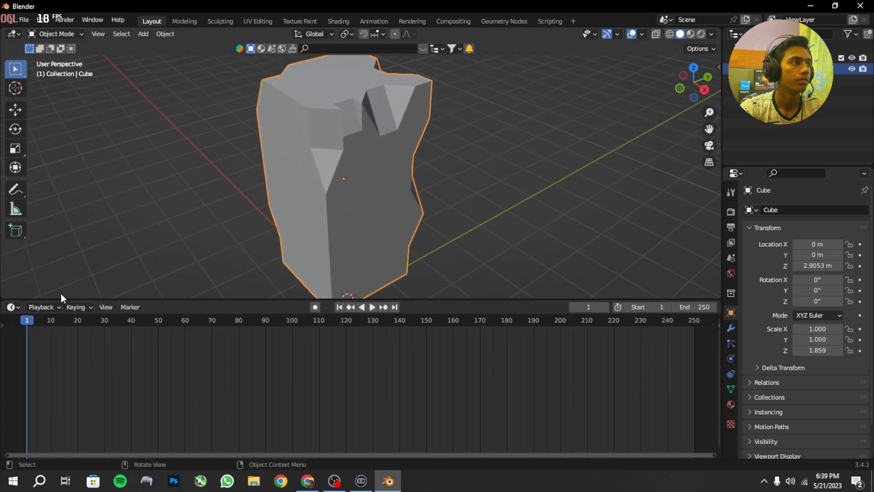
{"action": "left_click", "coordinate": [12, 308]}
{"action": "left_click", "coordinate": [18, 308]}
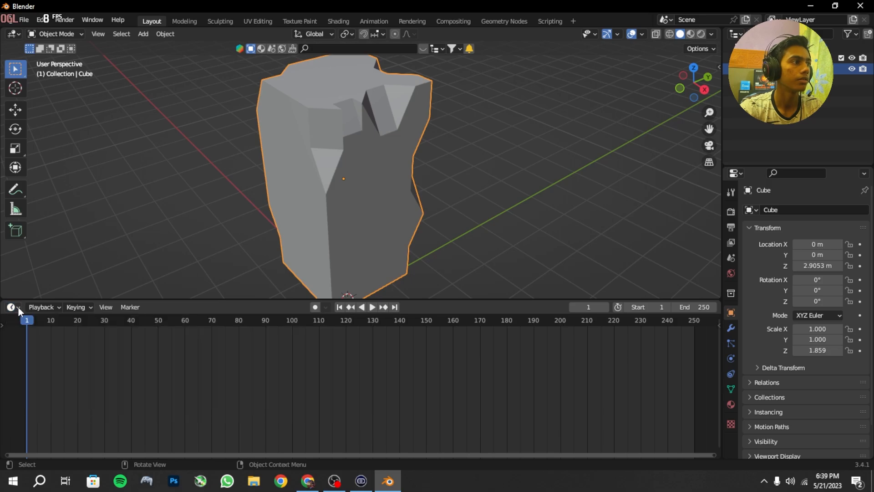
{"action": "left_click", "coordinate": [19, 308]}
{"action": "left_click", "coordinate": [58, 384]}
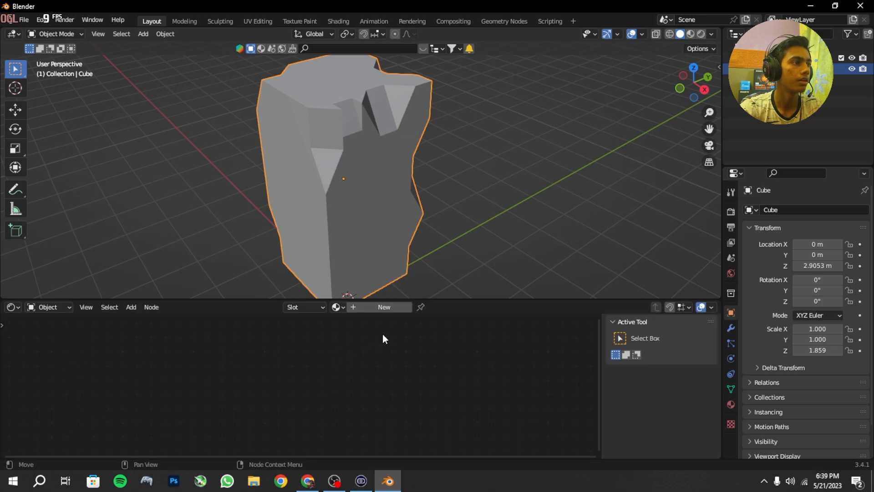
Step: Create a new material for the chipped block and select its Principled BSDF node
{"action": "left_click", "coordinate": [385, 307]}
{"action": "scroll", "coordinate": [325, 389], "scroll_direction": "up", "scroll_amount": 3}
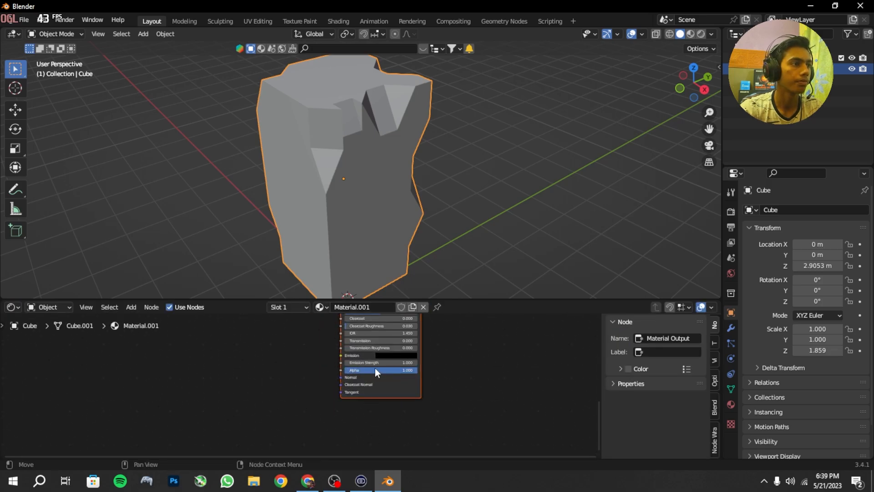
{"action": "middle_click_drag", "start_coordinate": [375, 368], "coordinate": [370, 413]}
{"action": "left_click", "coordinate": [378, 366]}
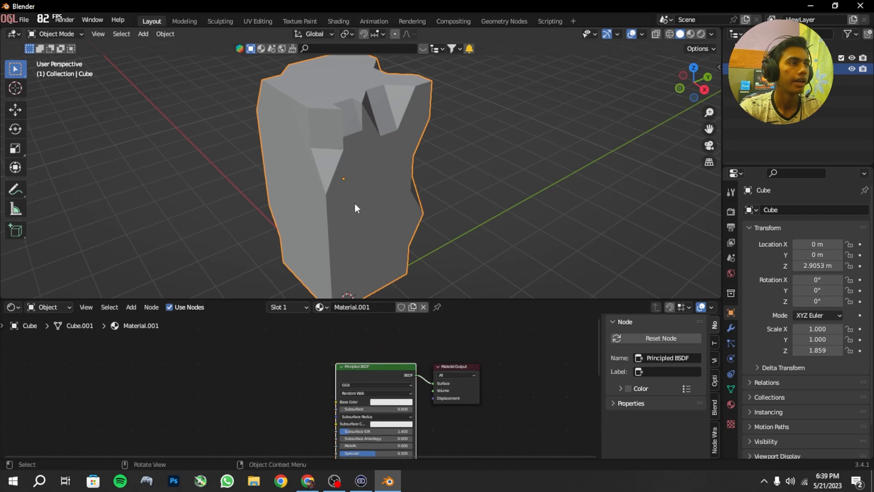
{"action": "middle_click_drag", "start_coordinate": [355, 207], "coordinate": [297, 210]}
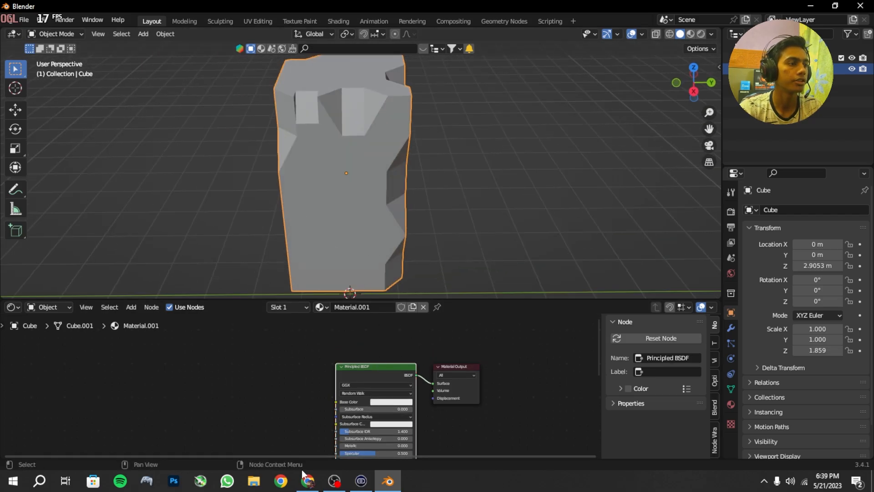
Step: Switch to Chrome, open the textures.com library and search it for "building"
{"action": "left_click", "coordinate": [312, 489]}
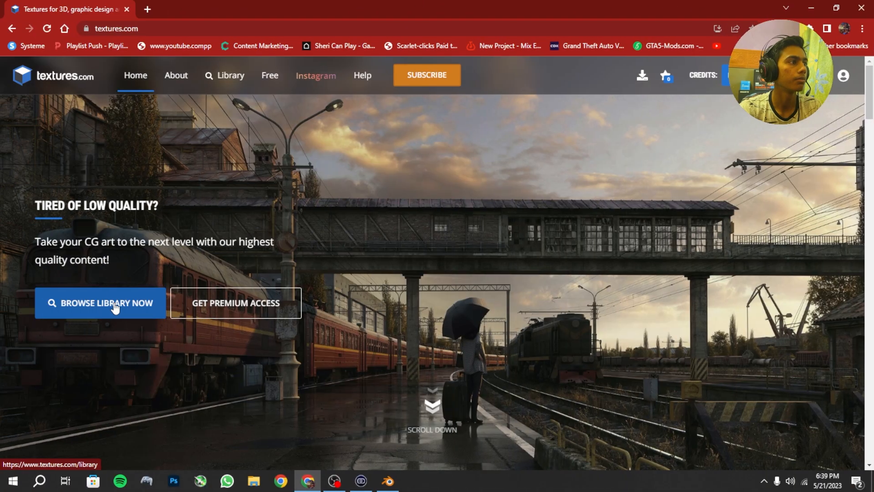
{"action": "left_click", "coordinate": [113, 306]}
{"action": "left_click", "coordinate": [335, 133]}
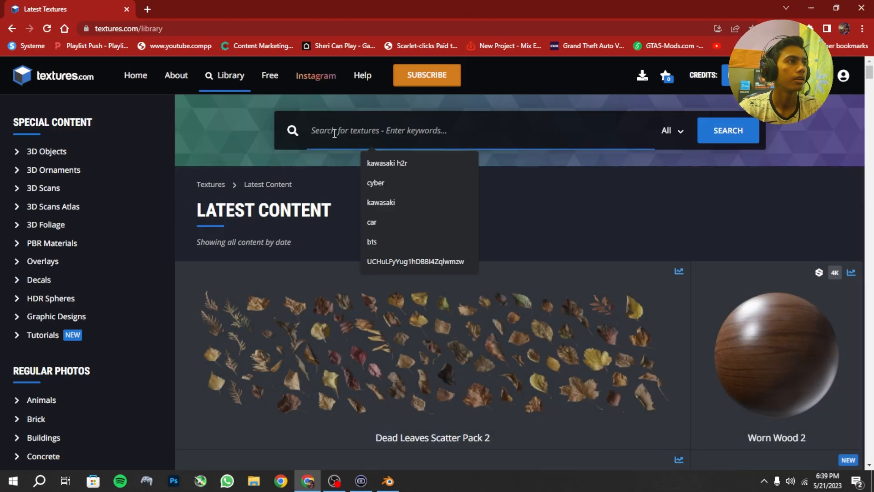
{"action": "type", "text": "b"}
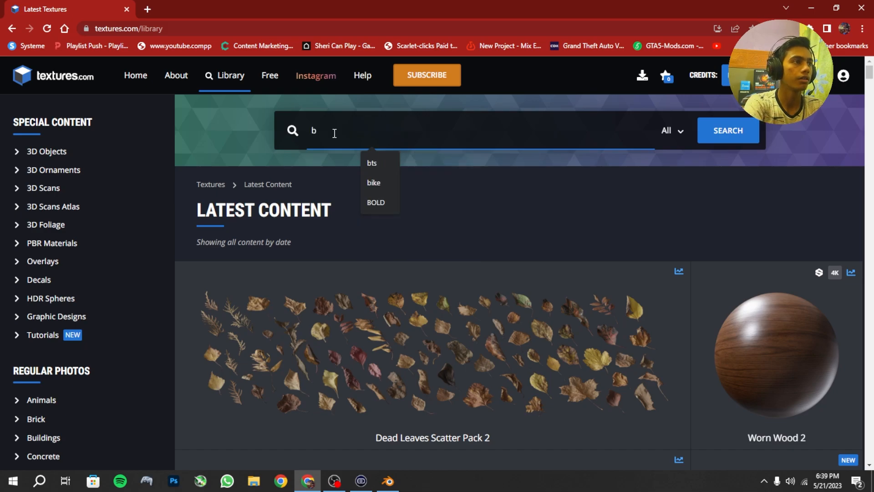
{"action": "type", "text": "uilding"}
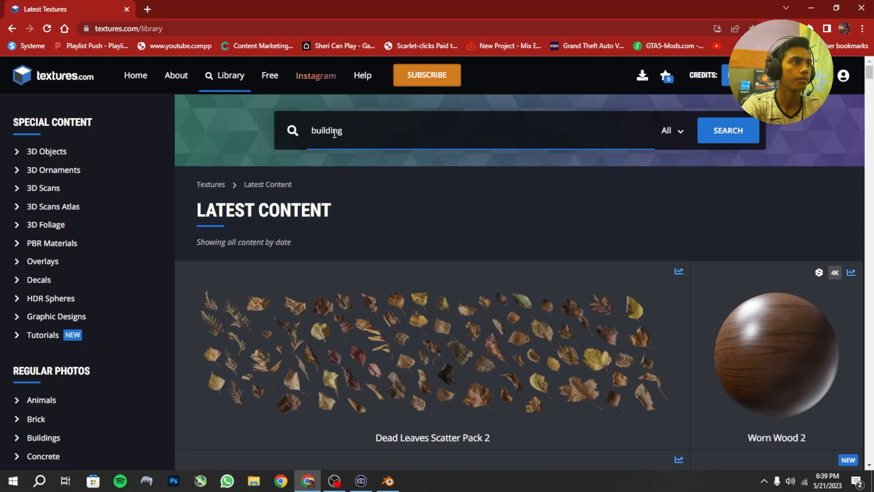
{"action": "key", "text": "Return"}
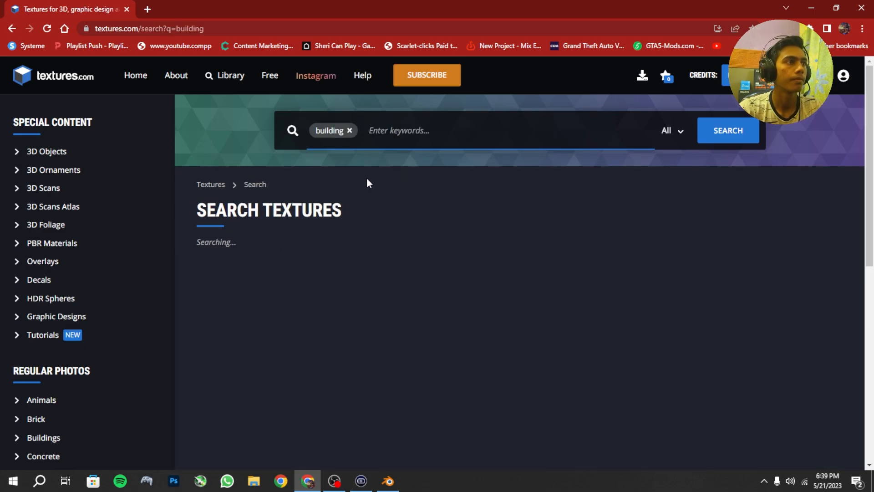
Step: Browse the building textures and open the grey industrial facade BuildingsIndustrial0181
{"action": "scroll", "coordinate": [391, 270], "scroll_direction": "down", "scroll_amount": 15}
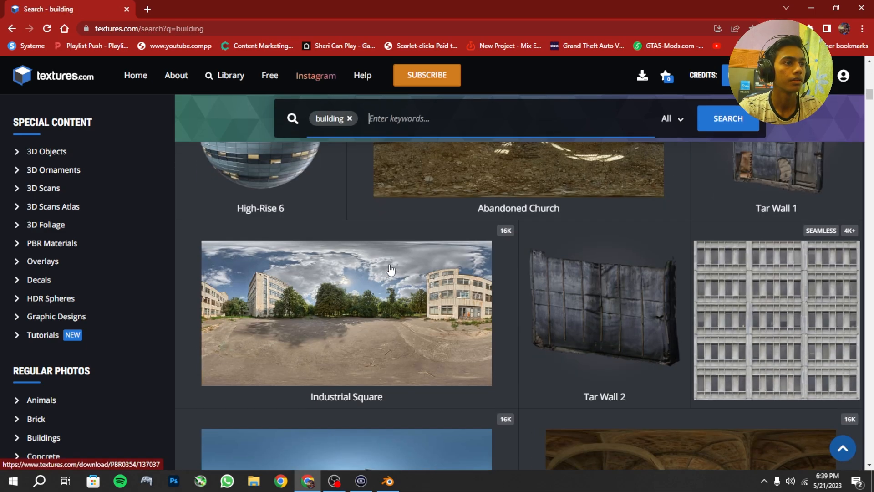
{"action": "scroll", "coordinate": [391, 270], "scroll_direction": "down", "scroll_amount": 20}
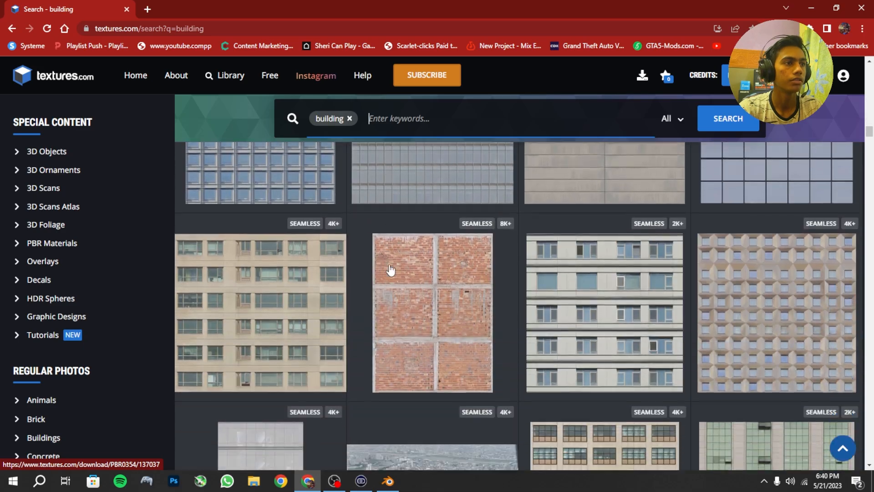
{"action": "scroll", "coordinate": [391, 270], "scroll_direction": "down", "scroll_amount": 10}
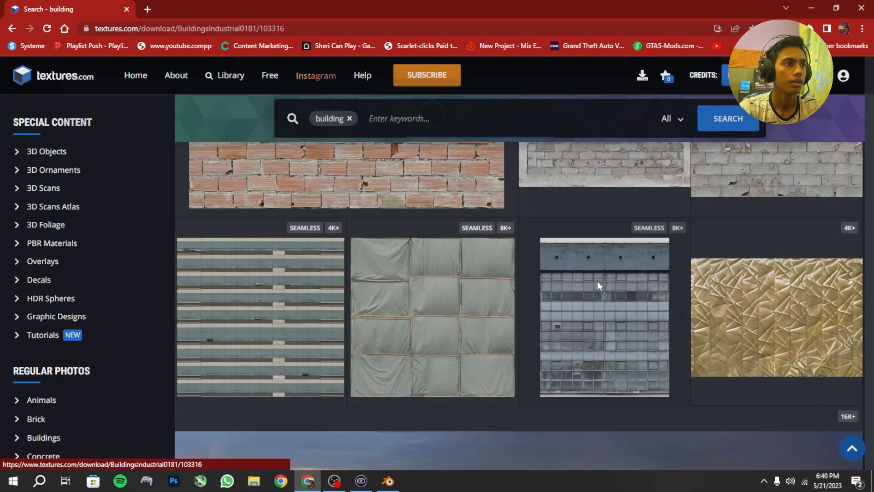
{"action": "left_click", "coordinate": [597, 281]}
Step: Examine the six facade images of the BuildingsIndustrial0181 texture and their available download sizes
{"action": "scroll", "coordinate": [613, 280], "scroll_direction": "down", "scroll_amount": 2}
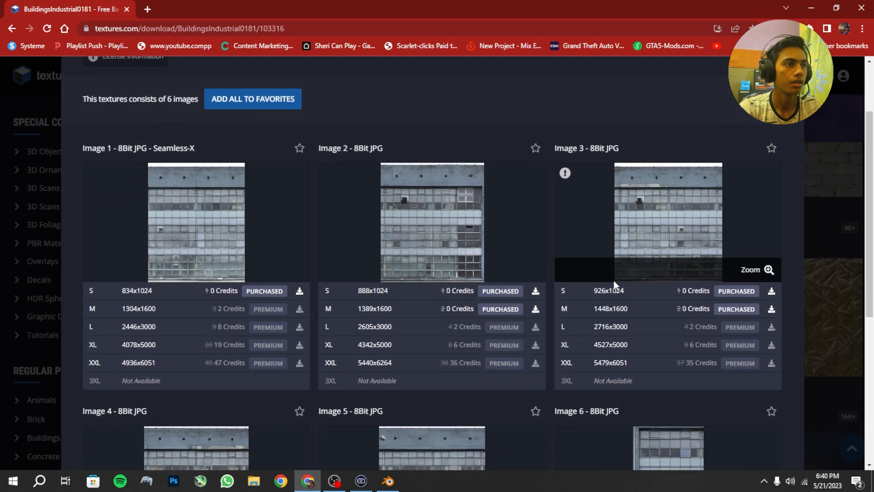
{"action": "scroll", "coordinate": [614, 280], "scroll_direction": "down", "scroll_amount": 5}
{"action": "scroll", "coordinate": [614, 280], "scroll_direction": "up", "scroll_amount": 6}
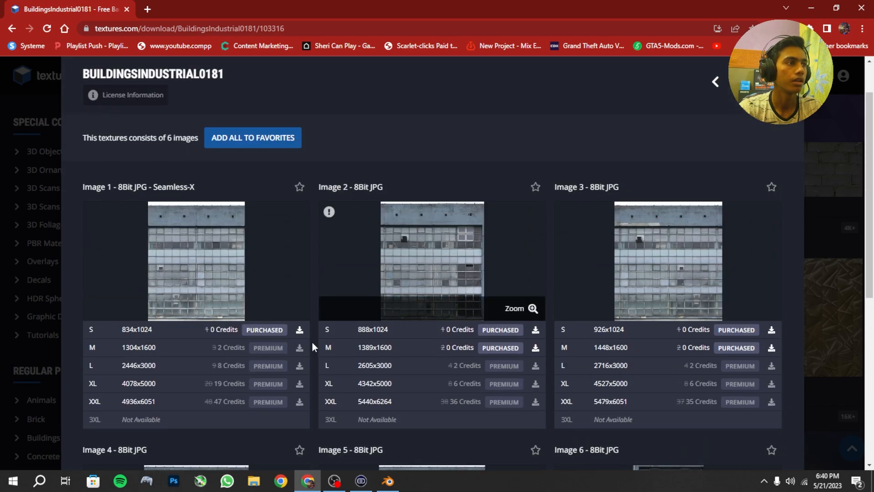
{"action": "scroll", "coordinate": [564, 332], "scroll_direction": "down", "scroll_amount": 1}
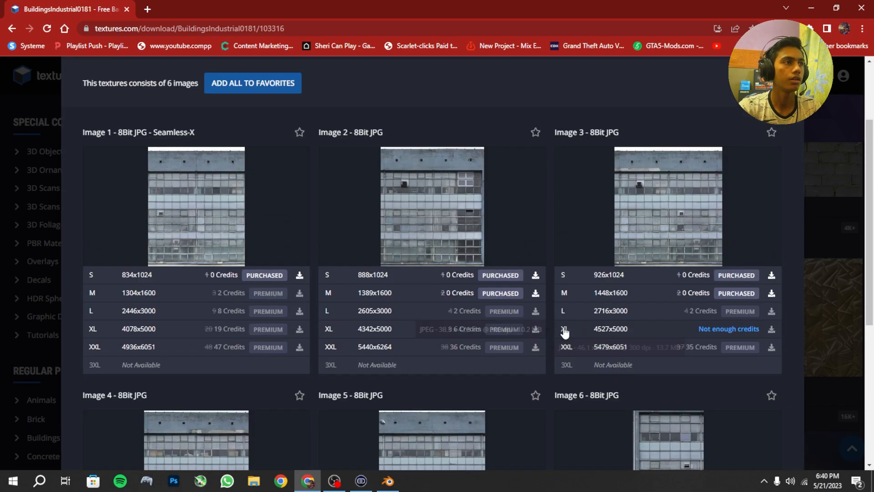
{"action": "scroll", "coordinate": [235, 298], "scroll_direction": "down", "scroll_amount": 6}
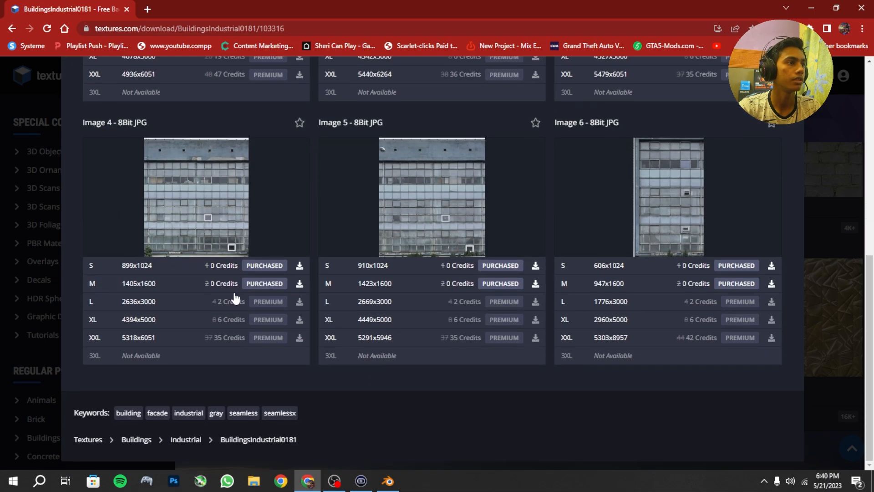
{"action": "scroll", "coordinate": [235, 298], "scroll_direction": "up", "scroll_amount": 2}
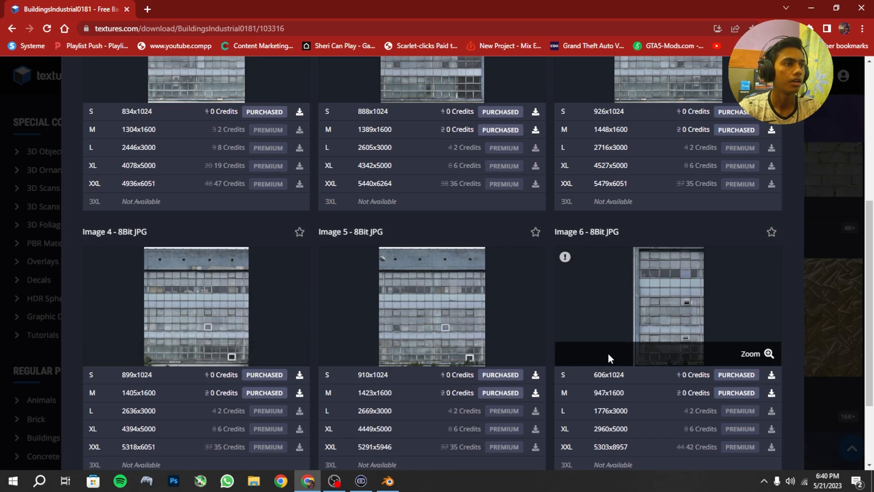
{"action": "scroll", "coordinate": [665, 351], "scroll_direction": "up", "scroll_amount": 4}
{"action": "scroll", "coordinate": [501, 284], "scroll_direction": "down", "scroll_amount": 3}
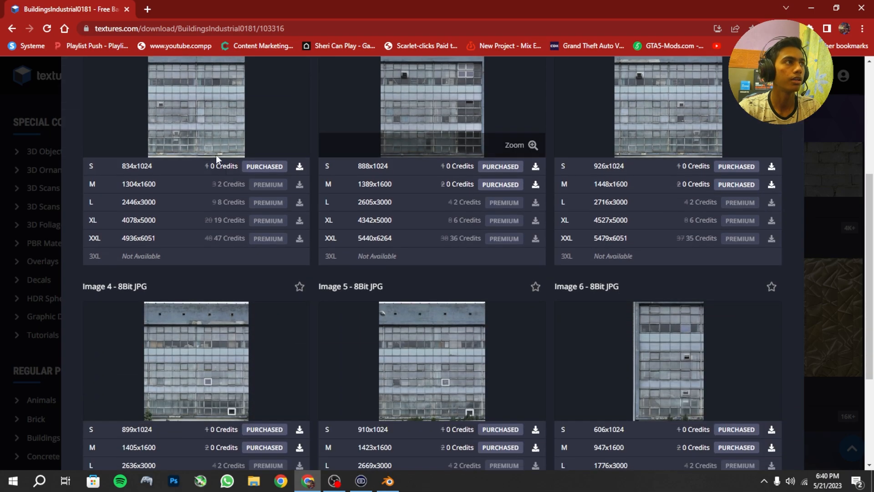
Step: Return to Blender and add TexturesCom_BuildingsIndustrial0181_4_M from the Saved Pictures folder to the block's material as an image texture node
{"action": "mouse_move", "coordinate": [391, 485]}
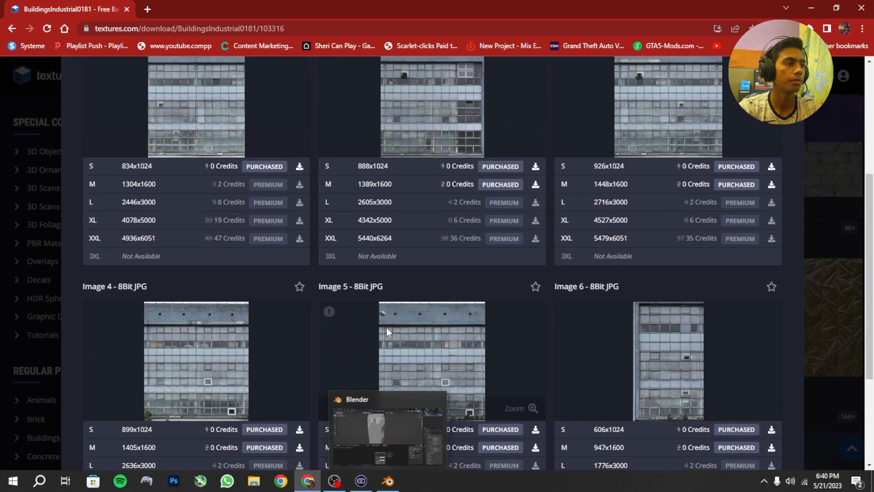
{"action": "left_click", "coordinate": [365, 411]}
{"action": "middle_click_drag", "start_coordinate": [386, 375], "coordinate": [426, 295]}
{"action": "scroll", "coordinate": [400, 368], "scroll_direction": "up", "scroll_amount": 4}
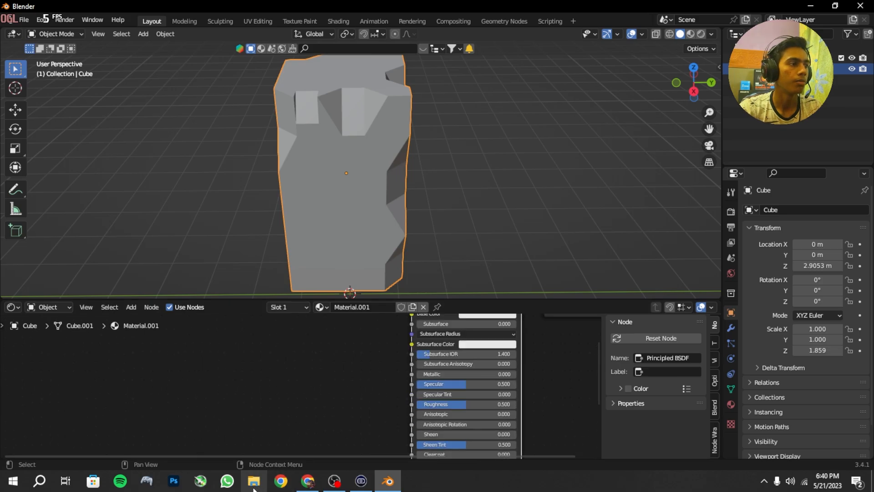
{"action": "left_click", "coordinate": [254, 484]}
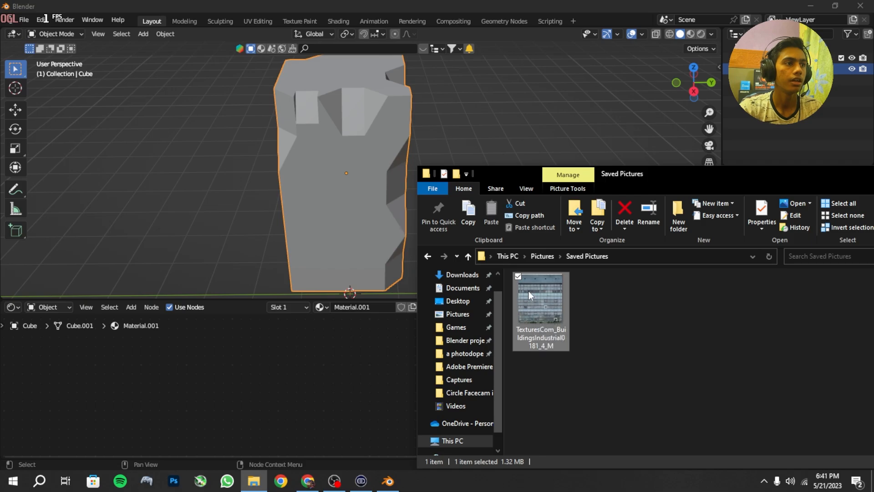
{"action": "left_click_drag", "start_coordinate": [528, 291], "coordinate": [346, 395]}
{"action": "left_click", "coordinate": [299, 368]}
Step: Position the image texture node beside the input side of the Principled BSDF node, leaving a gap between them
{"action": "left_click_drag", "start_coordinate": [401, 396], "coordinate": [265, 330]}
{"action": "scroll", "coordinate": [257, 347], "scroll_direction": "up", "scroll_amount": 1}
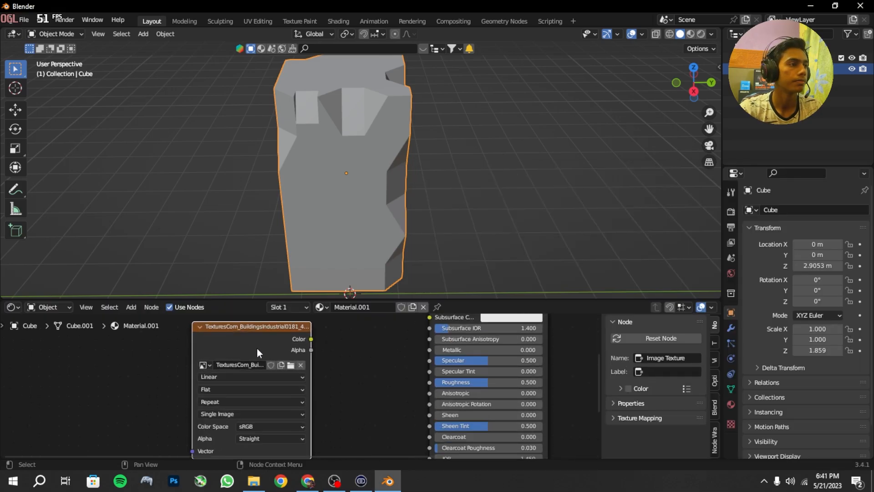
{"action": "middle_click_drag", "start_coordinate": [256, 348], "coordinate": [290, 382]}
{"action": "left_click_drag", "start_coordinate": [291, 370], "coordinate": [252, 329]}
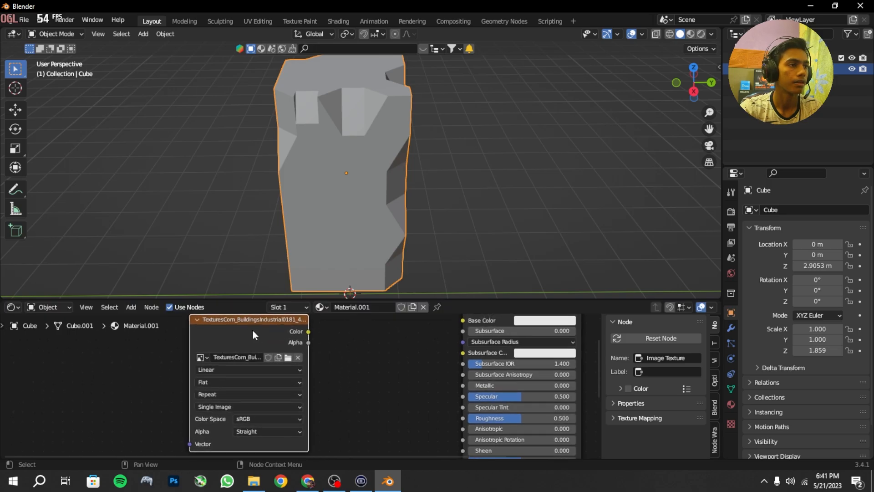
Step: Link the image texture's Color output to the Principled BSDF's Base Color, Roughness and Normal inputs
{"action": "middle_click_drag", "start_coordinate": [312, 331], "coordinate": [325, 360]}
{"action": "left_click_drag", "start_coordinate": [319, 353], "coordinate": [474, 344]}
{"action": "scroll", "coordinate": [440, 404], "scroll_direction": "up", "scroll_amount": 1}
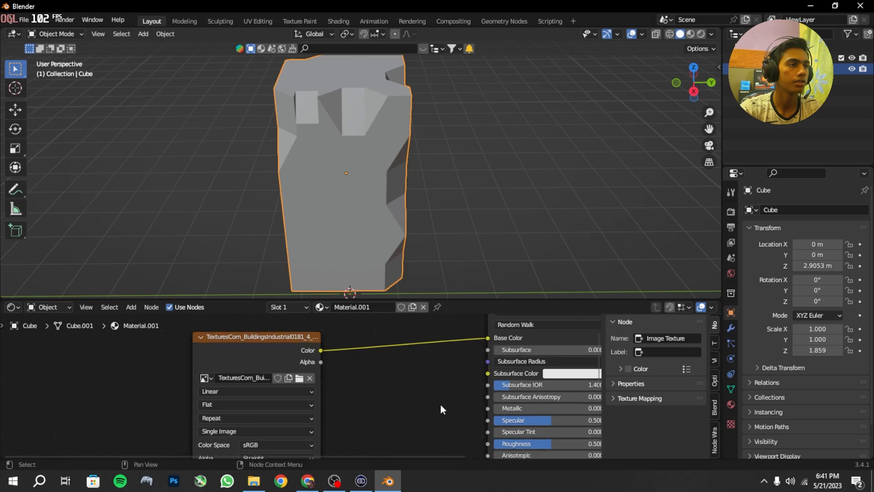
{"action": "middle_click_drag", "start_coordinate": [441, 404], "coordinate": [467, 410]}
{"action": "left_click_drag", "start_coordinate": [318, 361], "coordinate": [514, 425]}
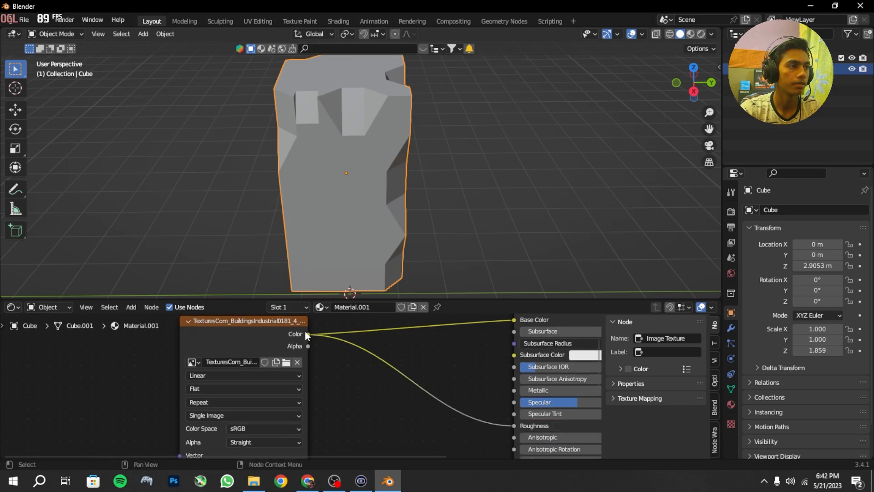
{"action": "left_click_drag", "start_coordinate": [308, 334], "coordinate": [515, 388]}
{"action": "middle_click_drag", "start_coordinate": [435, 349], "coordinate": [433, 388]}
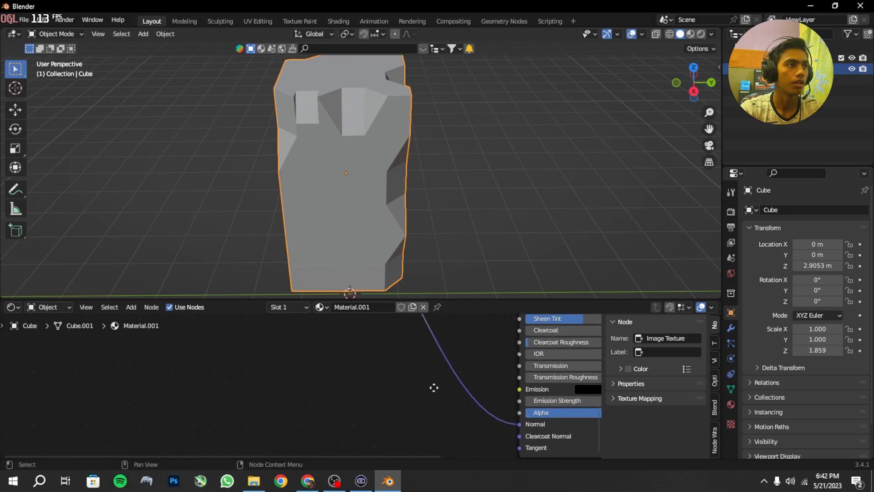
Step: Set the render engine to Cycles with GPU Compute as the device
{"action": "left_click", "coordinate": [730, 211]}
{"action": "left_click", "coordinate": [813, 210]}
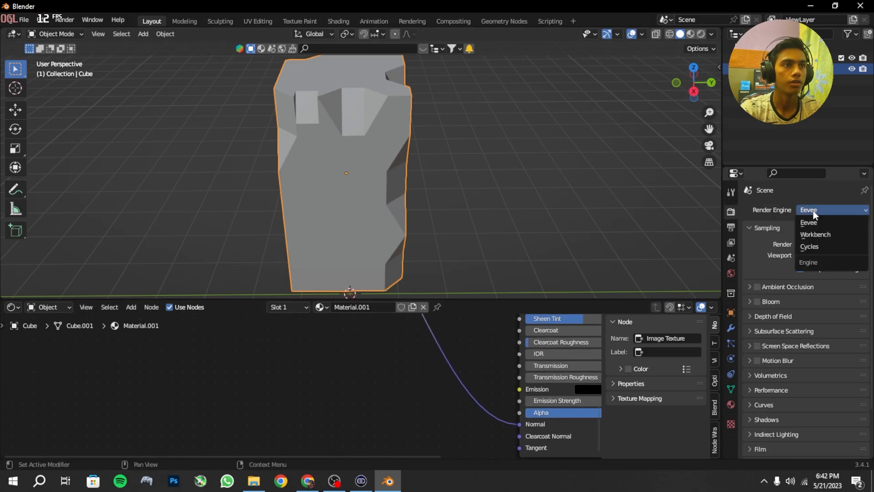
{"action": "left_click", "coordinate": [815, 246]}
{"action": "left_click", "coordinate": [827, 238]}
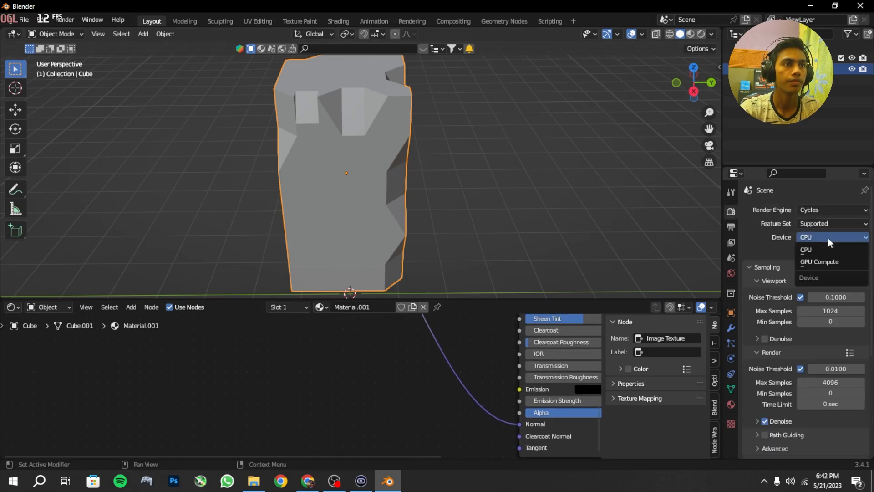
{"action": "left_click", "coordinate": [816, 261]}
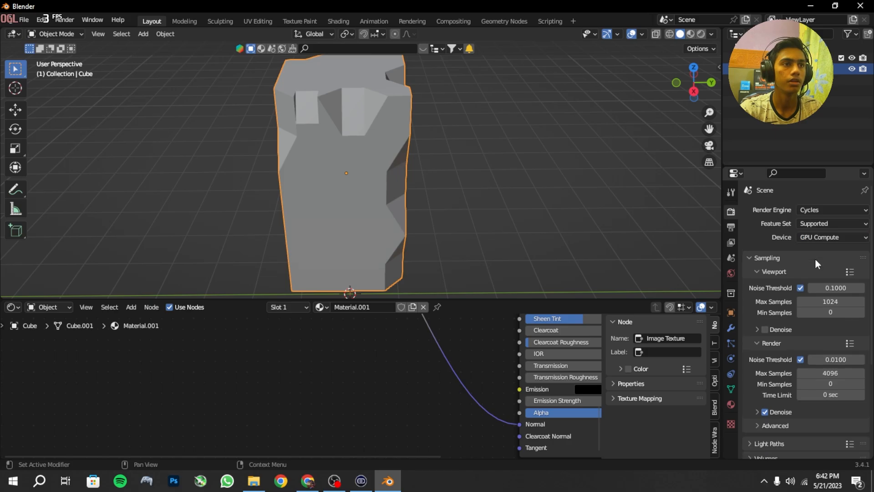
Step: Show the textured block in Rendered viewport shading
{"action": "left_click", "coordinate": [700, 34]}
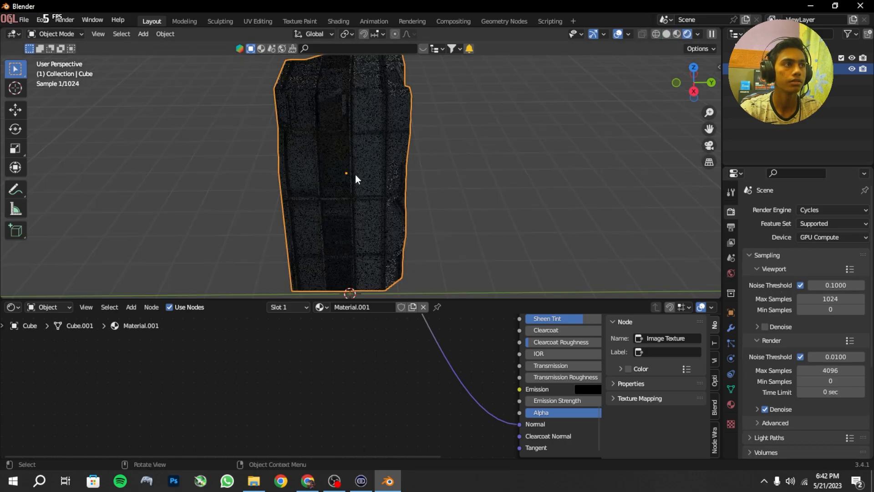
{"action": "scroll", "coordinate": [355, 174], "scroll_direction": "up", "scroll_amount": 1}
{"action": "middle_click_drag", "start_coordinate": [355, 173], "coordinate": [373, 162]}
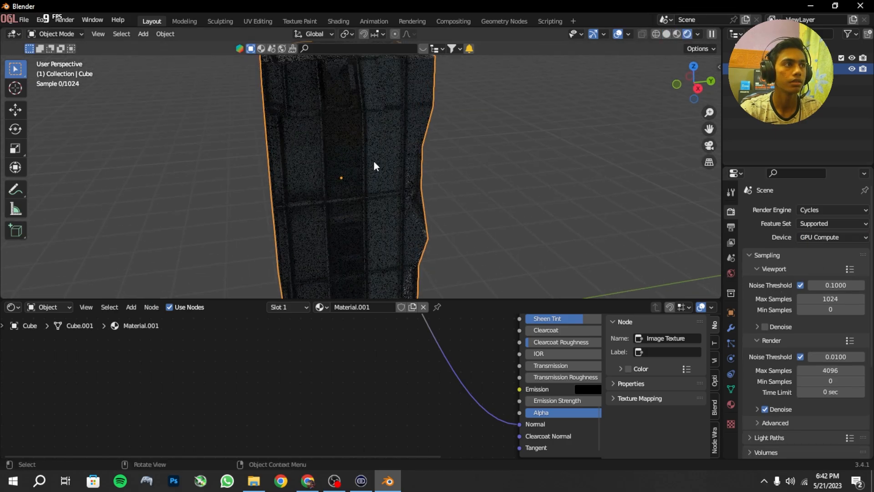
Step: Set the world background colour to white to light the building
{"action": "left_click", "coordinate": [732, 273]}
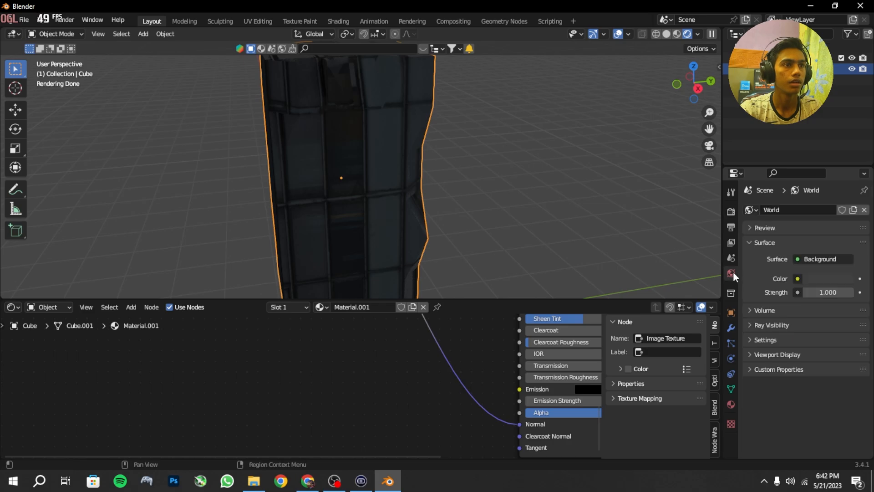
{"action": "left_click", "coordinate": [814, 279]}
{"action": "left_click_drag", "start_coordinate": [845, 161], "coordinate": [845, 120]}
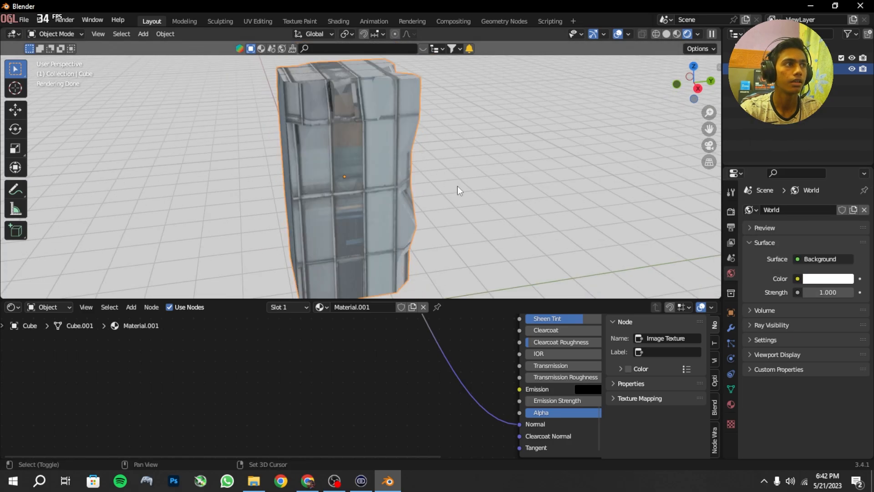
{"action": "middle_click_drag", "start_coordinate": [458, 187], "coordinate": [591, 207], "text": "shift"}
{"action": "scroll", "coordinate": [597, 239], "scroll_direction": "up", "scroll_amount": 2}
{"action": "scroll", "coordinate": [507, 439], "scroll_direction": "down", "scroll_amount": 1}
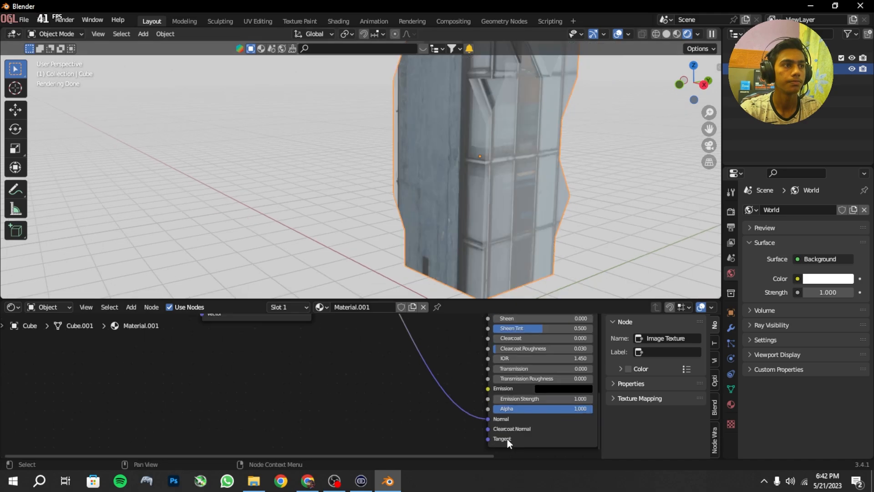
Step: Insert a ColorRamp node on the link between the image texture and the Base Color input
{"action": "scroll", "coordinate": [507, 439], "scroll_direction": "down", "scroll_amount": 1}
{"action": "middle_click_drag", "start_coordinate": [519, 383], "coordinate": [495, 427]}
{"action": "key", "text": "shift+a"}
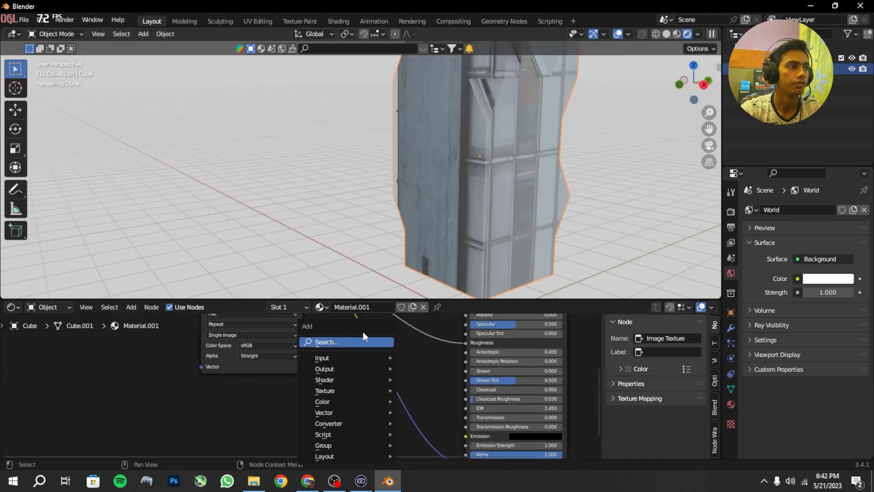
{"action": "left_click", "coordinate": [361, 339]}
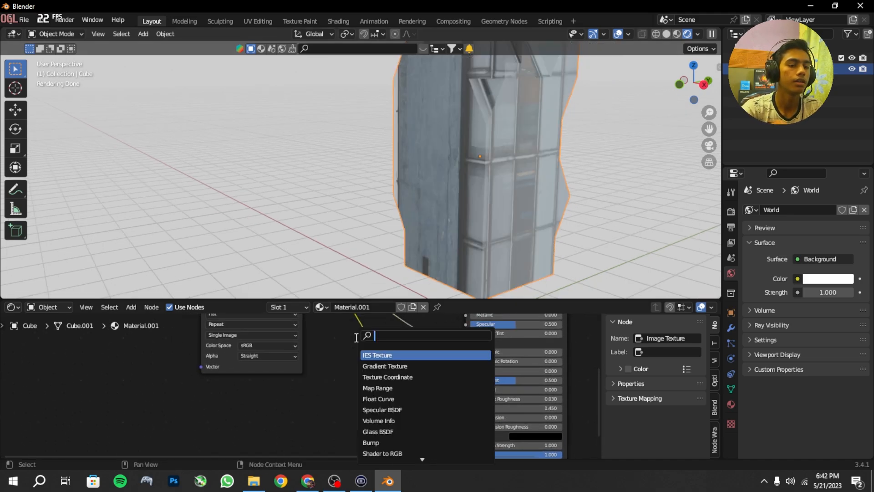
{"action": "type", "text": "c"}
{"action": "key", "text": "Return"}
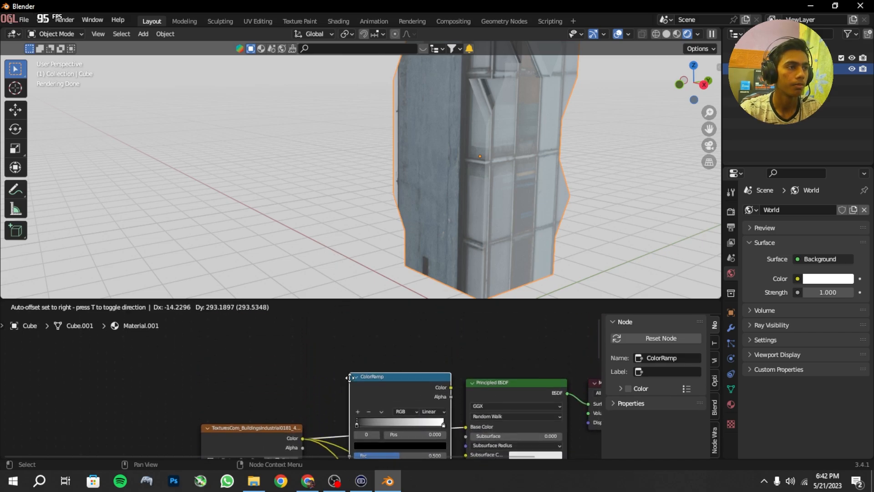
{"action": "left_click", "coordinate": [351, 377]}
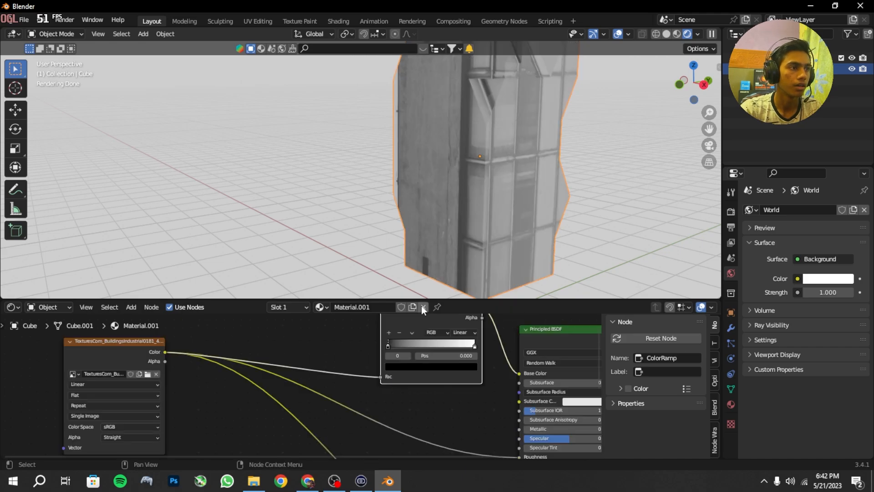
Step: Move the black stop of the Base Color's ColorRamp to a position of about 0.12
{"action": "scroll", "coordinate": [409, 359], "scroll_direction": "up", "scroll_amount": 6}
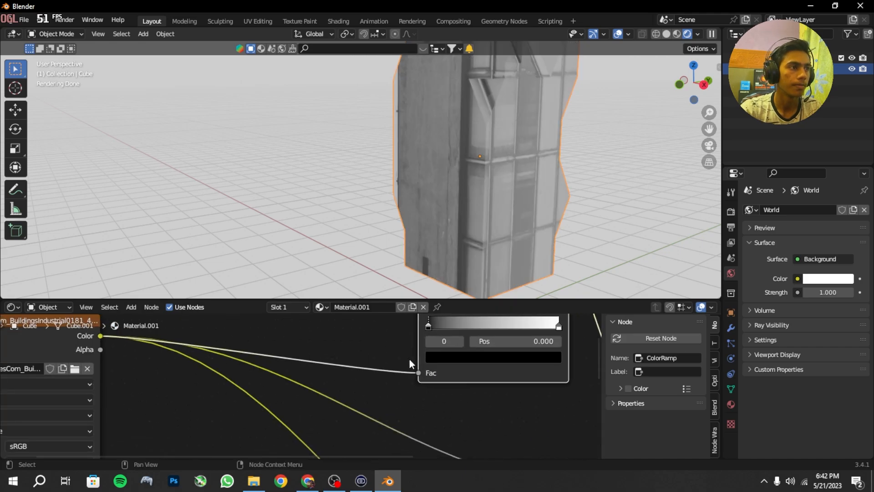
{"action": "middle_click_drag", "start_coordinate": [409, 359], "coordinate": [356, 410]}
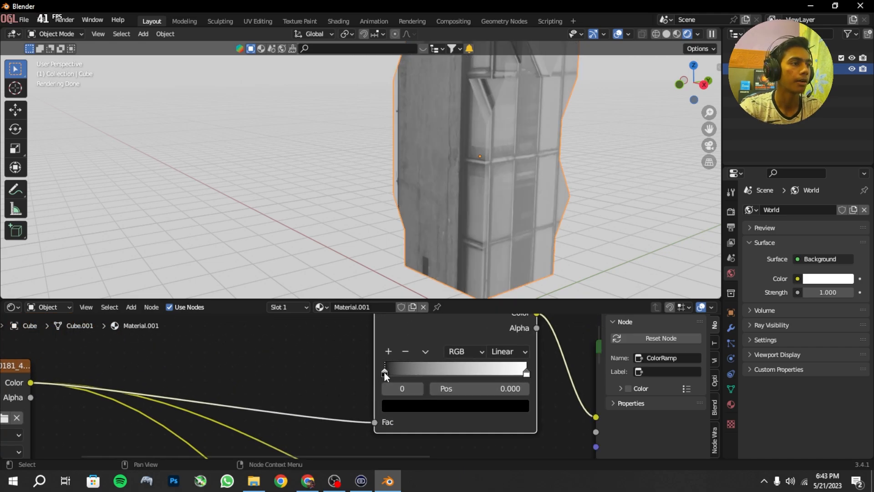
{"action": "left_click_drag", "start_coordinate": [385, 372], "coordinate": [403, 381]}
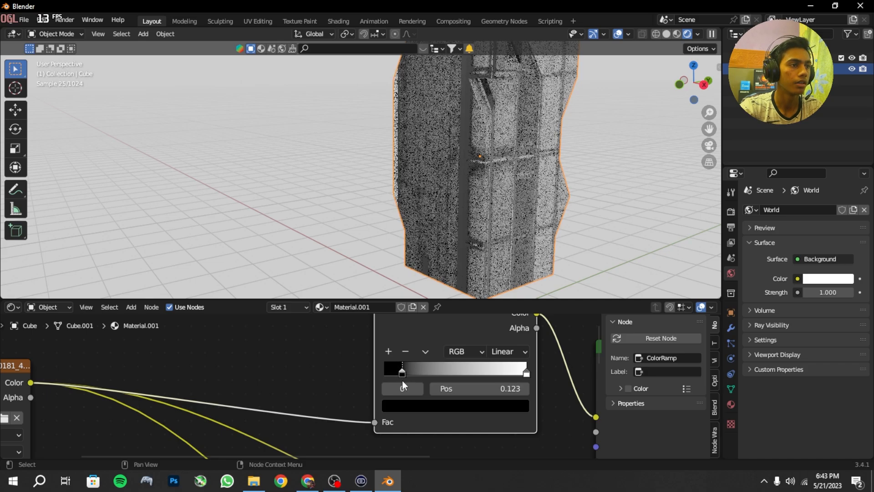
Step: Insert a second ColorRamp node on the link between the image texture and the Roughness input
{"action": "scroll", "coordinate": [337, 400], "scroll_direction": "down", "scroll_amount": 6}
{"action": "middle_click_drag", "start_coordinate": [337, 400], "coordinate": [334, 331]}
{"action": "scroll", "coordinate": [369, 376], "scroll_direction": "up", "scroll_amount": 1}
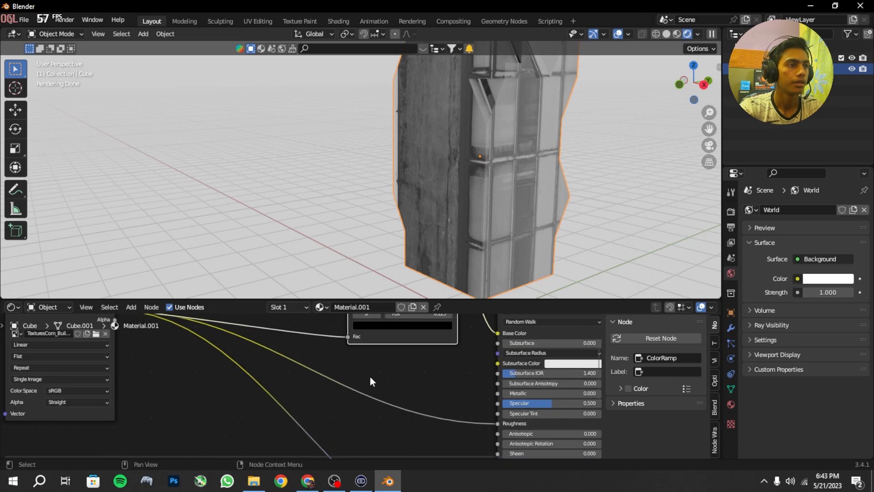
{"action": "key", "text": "shift+a"}
{"action": "left_click", "coordinate": [354, 345]}
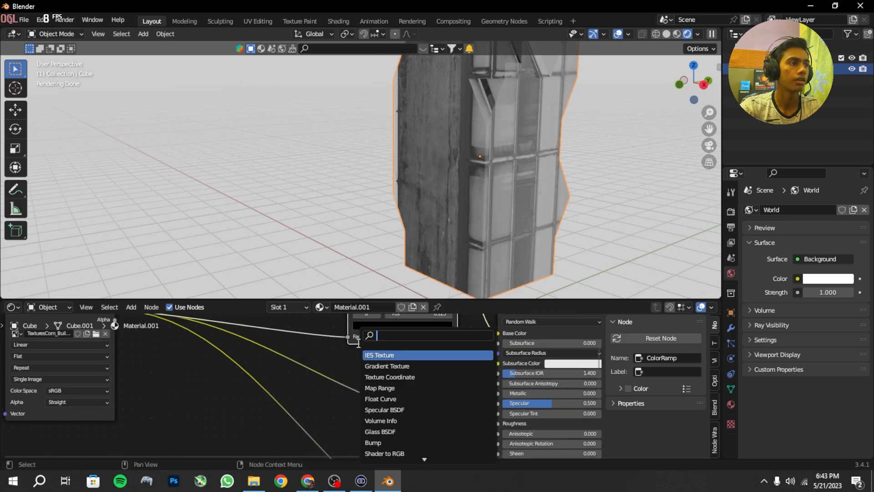
{"action": "type", "text": "color"}
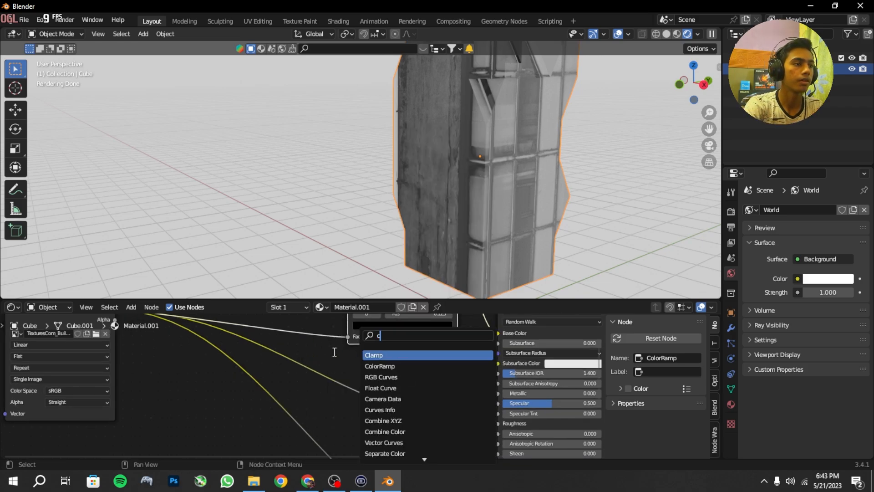
{"action": "key", "text": "Return"}
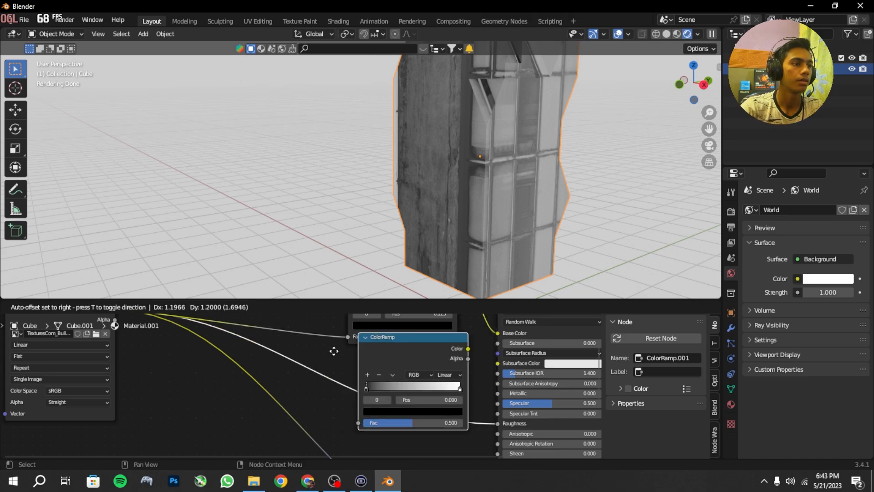
{"action": "left_click", "coordinate": [327, 367]}
Step: Move the black stop of the Roughness ColorRamp to a position of about 0.31
{"action": "scroll", "coordinate": [374, 405], "scroll_direction": "up", "scroll_amount": 5}
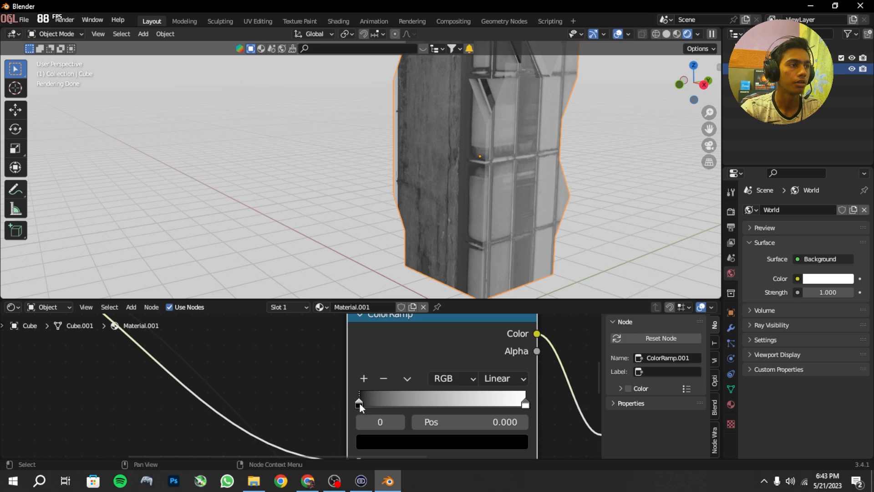
{"action": "left_click_drag", "start_coordinate": [360, 406], "coordinate": [414, 423]}
{"action": "scroll", "coordinate": [475, 263], "scroll_direction": "up", "scroll_amount": 2}
{"action": "middle_click_drag", "start_coordinate": [475, 263], "coordinate": [491, 273]}
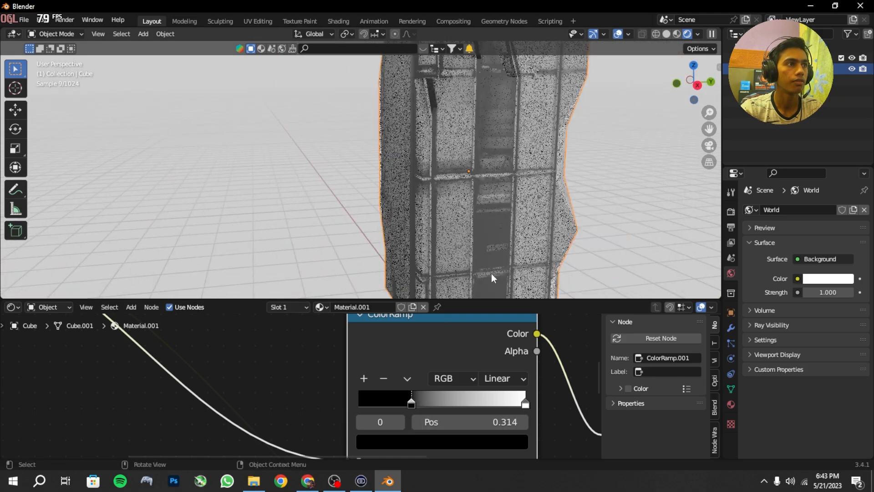
{"action": "left_click_drag", "start_coordinate": [410, 405], "coordinate": [411, 405]}
Step: Insert a Bump node on the link between the image texture and the Principled BSDF's Normal input
{"action": "scroll", "coordinate": [407, 406], "scroll_direction": "down", "scroll_amount": 4}
{"action": "middle_click_drag", "start_coordinate": [408, 406], "coordinate": [398, 408]}
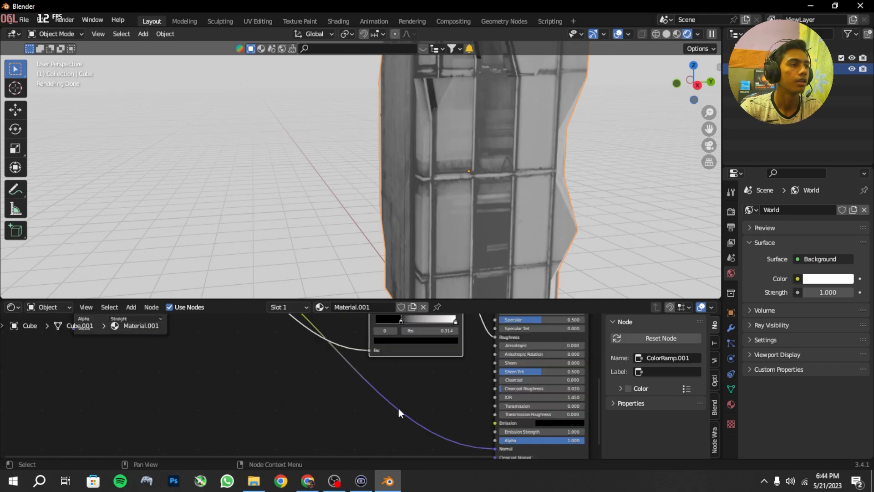
{"action": "key", "text": "shift+a"}
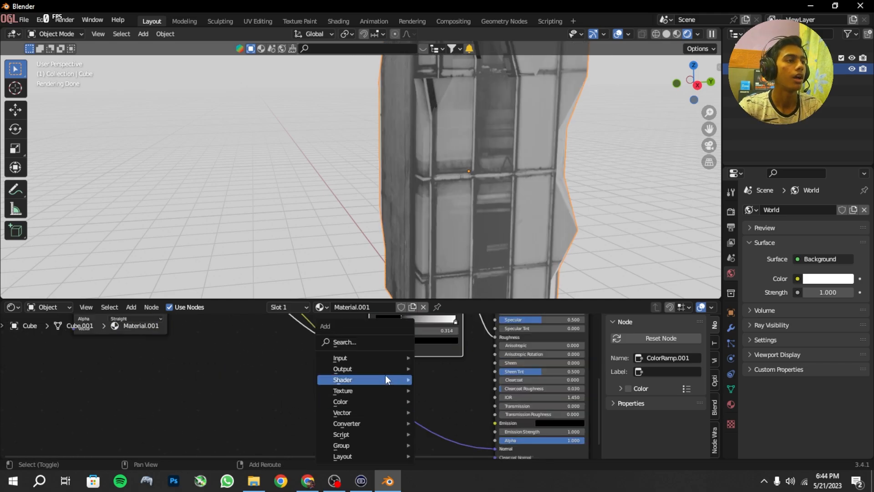
{"action": "left_click", "coordinate": [370, 339]}
{"action": "type", "text": "b"}
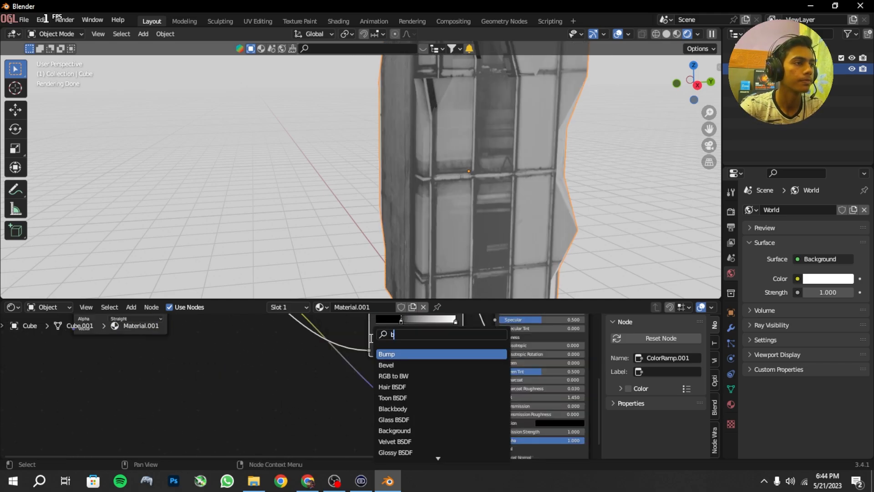
{"action": "key", "text": "Return"}
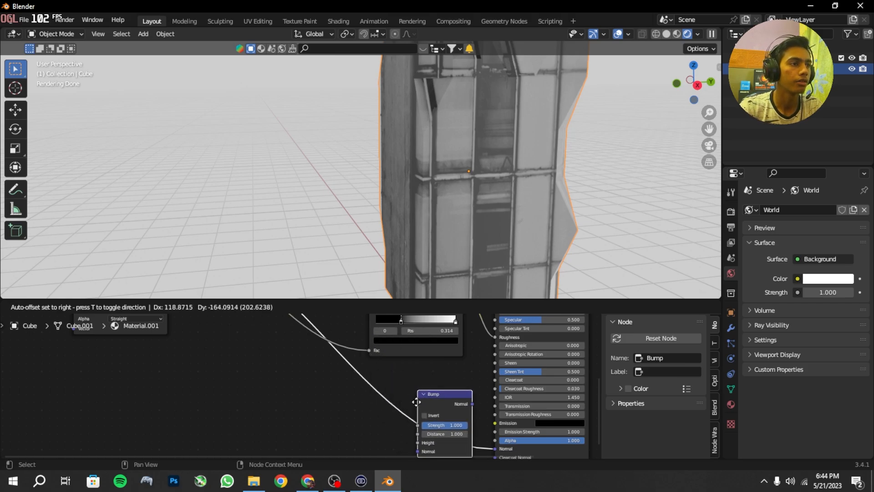
{"action": "left_click", "coordinate": [414, 404]}
Step: Insert a third ColorRamp node on the link between the image texture and the Bump node
{"action": "scroll", "coordinate": [416, 405], "scroll_direction": "up", "scroll_amount": 1}
{"action": "middle_click_drag", "start_coordinate": [416, 406], "coordinate": [492, 383]}
{"action": "key", "text": "shift+a"}
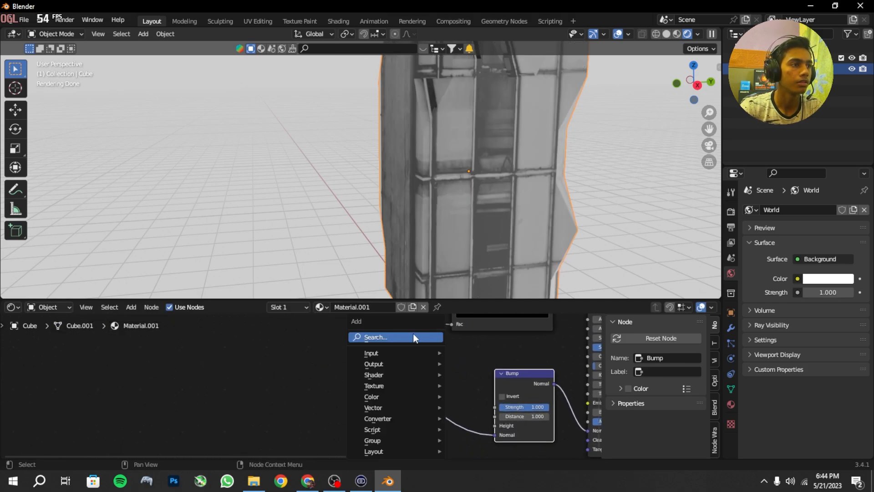
{"action": "left_click", "coordinate": [414, 336]}
{"action": "type", "text": "c"}
{"action": "key", "text": "Down"}
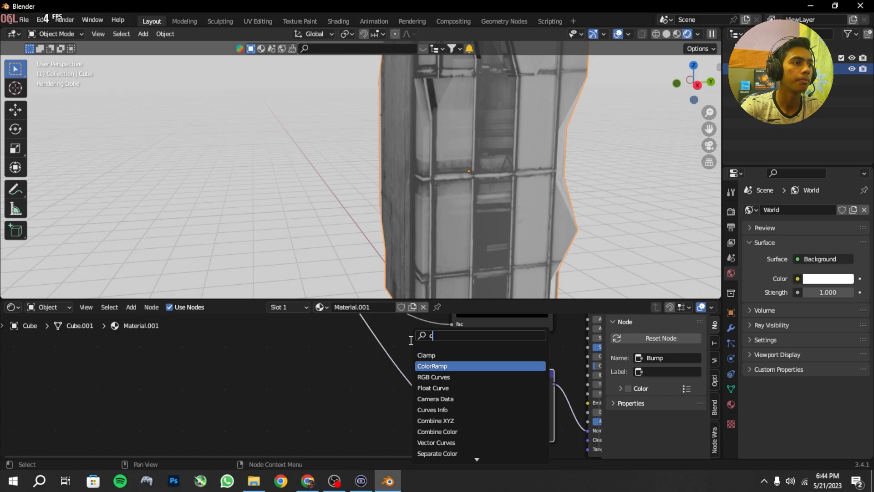
{"action": "key", "text": "Return"}
{"action": "left_click", "coordinate": [365, 353]}
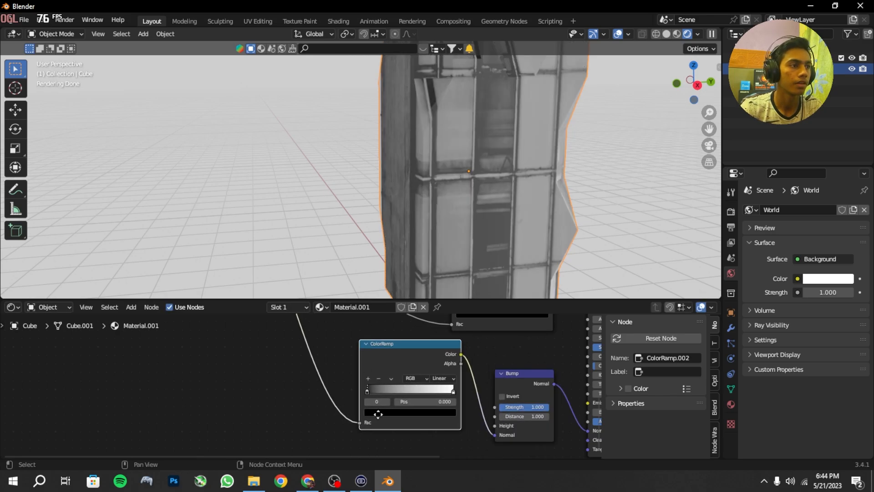
Step: Set the black stop of the Bump node's ColorRamp to position 0.950
{"action": "scroll", "coordinate": [377, 413], "scroll_direction": "up", "scroll_amount": 2}
{"action": "middle_click_drag", "start_coordinate": [439, 400], "coordinate": [401, 406]}
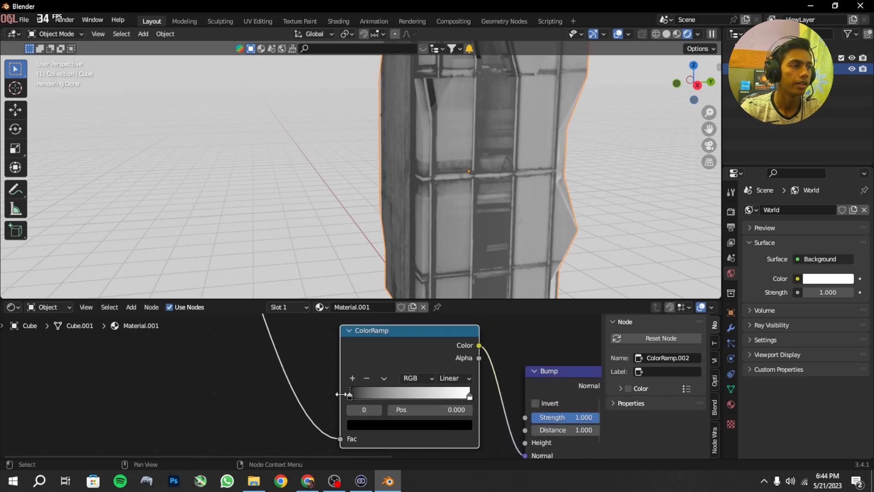
{"action": "left_click", "coordinate": [457, 410]}
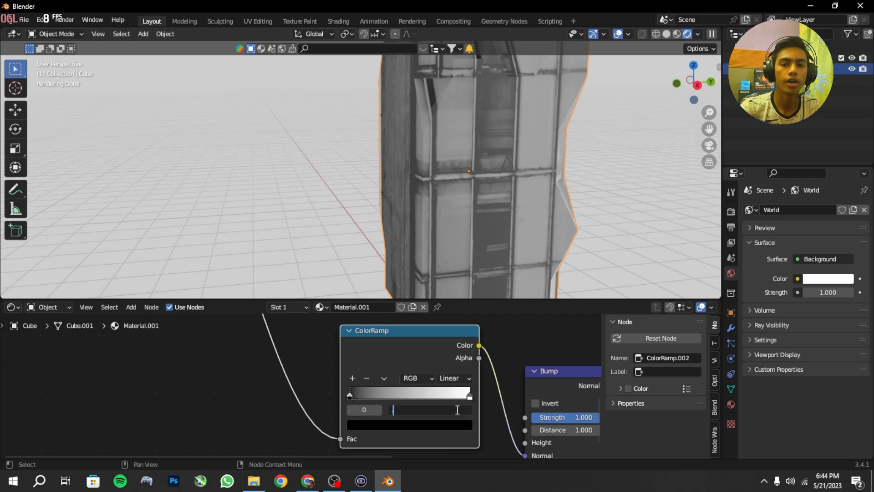
{"action": "key", "text": "Return"}
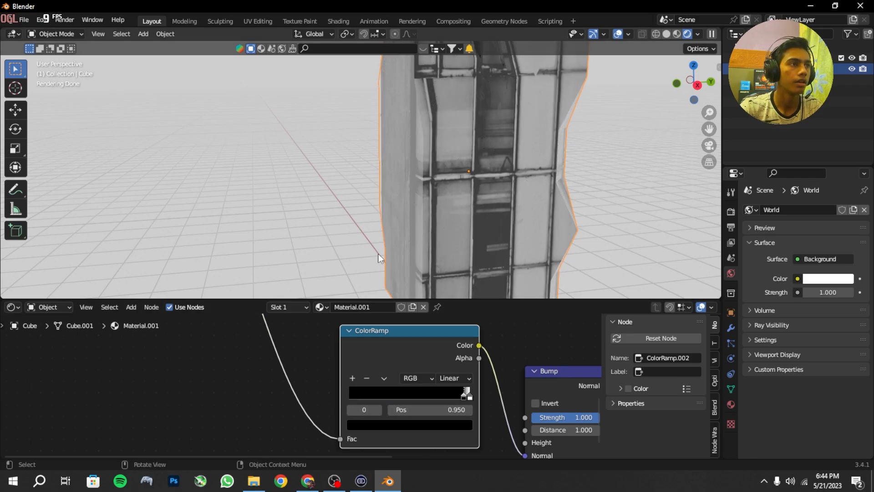
Step: Enter Edit Mode on the building and split off a UV Editor area beside the shader node editor
{"action": "middle_click_drag", "start_coordinate": [379, 253], "coordinate": [434, 232]}
{"action": "scroll", "coordinate": [536, 357], "scroll_direction": "down", "scroll_amount": 4}
{"action": "middle_click_drag", "start_coordinate": [529, 384], "coordinate": [507, 370]}
{"action": "scroll", "coordinate": [507, 368], "scroll_direction": "down", "scroll_amount": 1}
{"action": "middle_click_drag", "start_coordinate": [562, 148], "coordinate": [539, 146]}
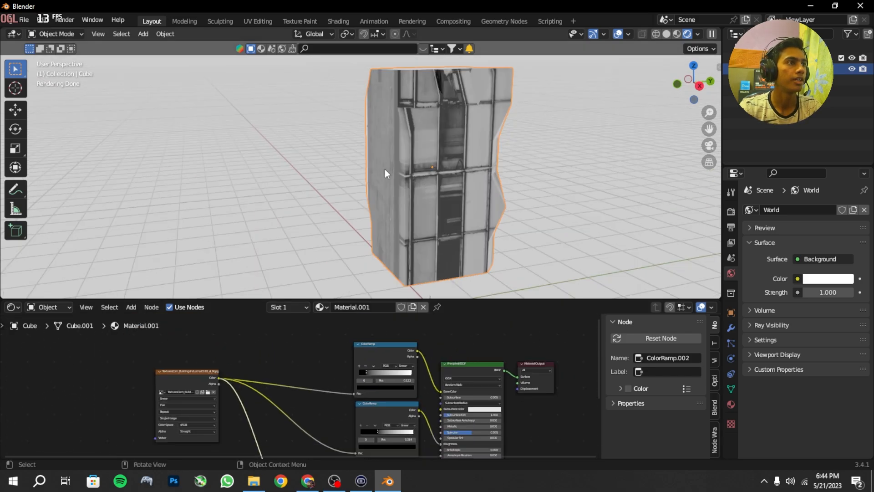
{"action": "key", "text": "Tab"}
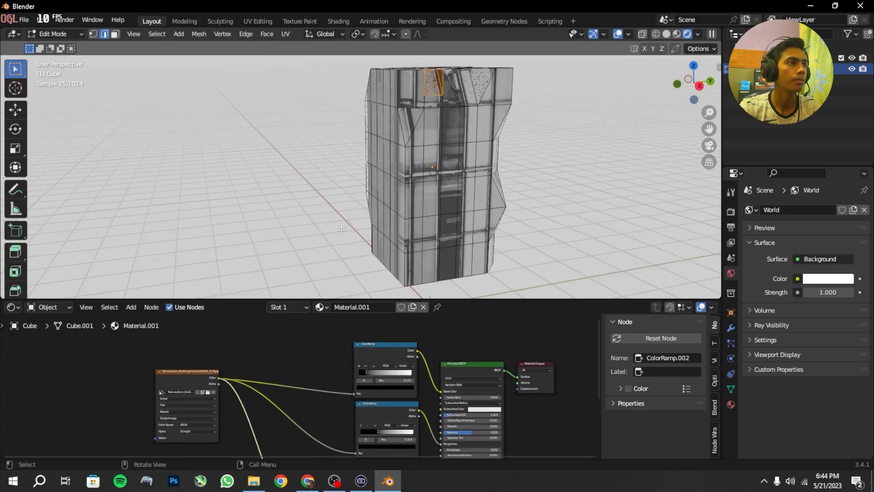
{"action": "left_click_drag", "start_coordinate": [5, 455], "coordinate": [216, 441]}
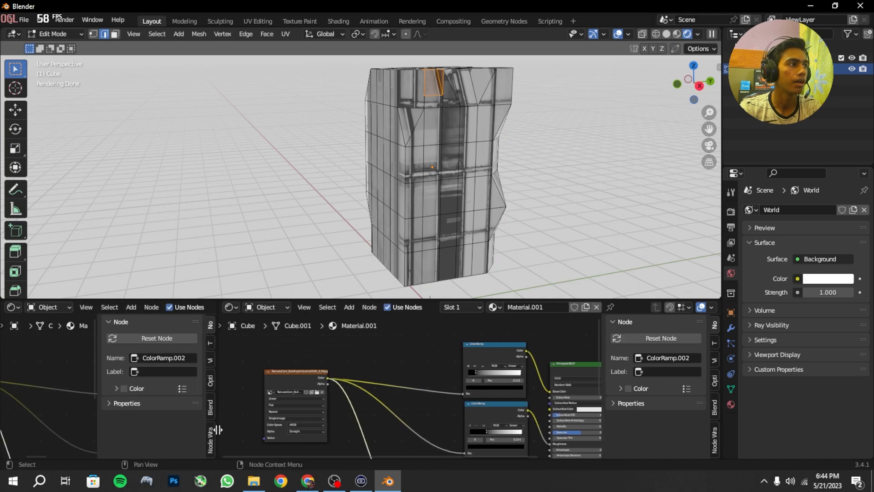
{"action": "left_click", "coordinate": [11, 309]}
{"action": "left_click", "coordinate": [41, 363]}
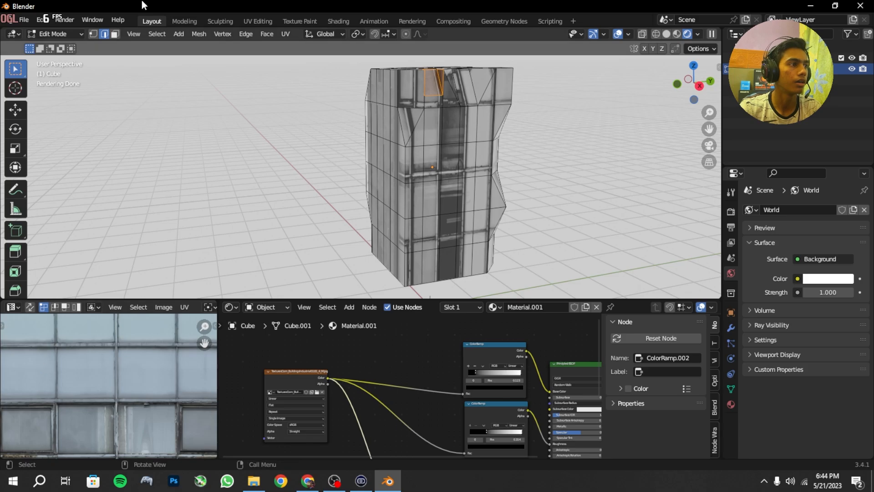
Step: Select the building's entire mesh and all of its UVs in the UV Editor
{"action": "key", "text": "a"}
{"action": "key", "text": "Home"}
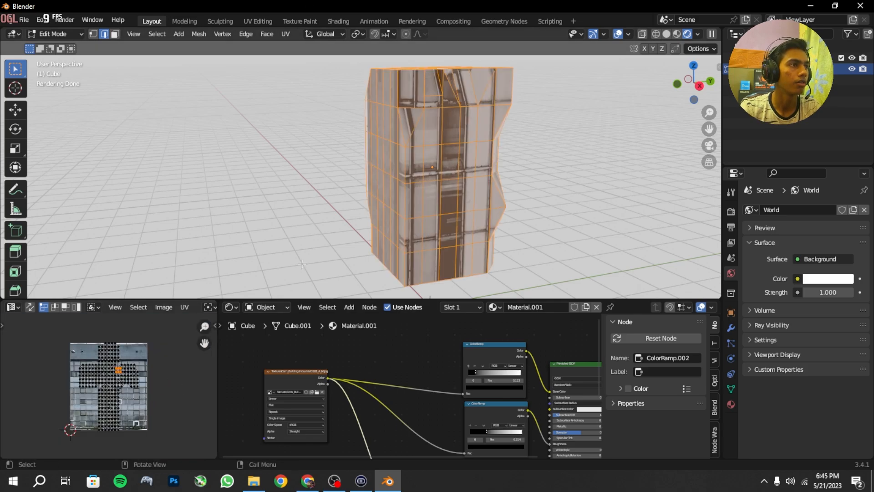
{"action": "middle_click_drag", "start_coordinate": [443, 164], "coordinate": [410, 167]}
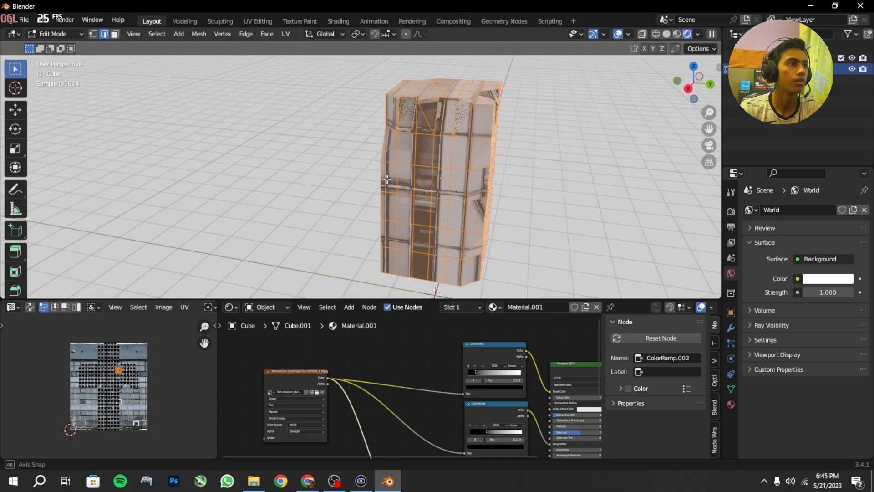
{"action": "scroll", "coordinate": [450, 134], "scroll_direction": "down", "scroll_amount": 4}
{"action": "middle_click_drag", "start_coordinate": [450, 134], "coordinate": [332, 187]}
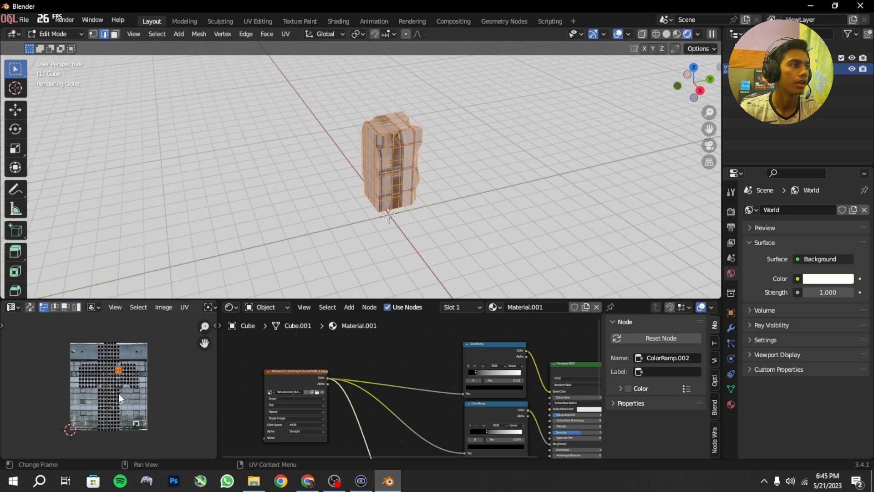
{"action": "scroll", "coordinate": [519, 113], "scroll_direction": "up", "scroll_amount": 4}
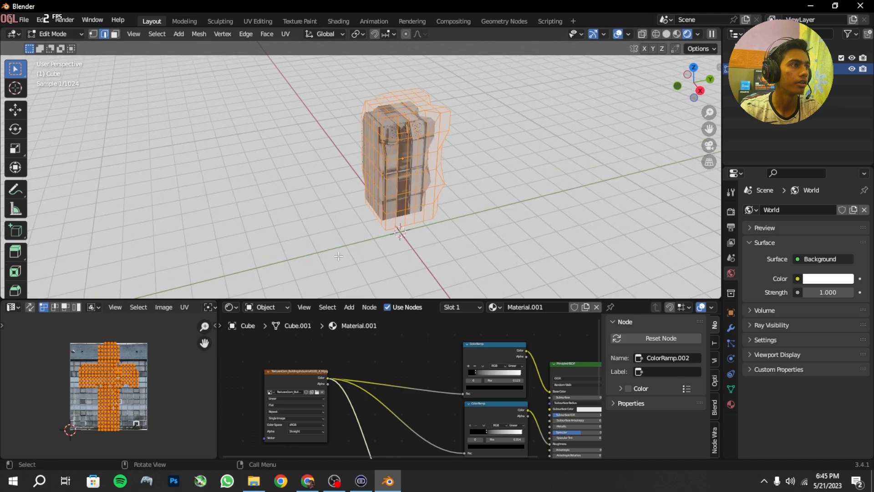
Step: Turn off the overlays in the 3D viewport so the building's rendered texture can be judged
{"action": "left_click", "coordinate": [618, 34]}
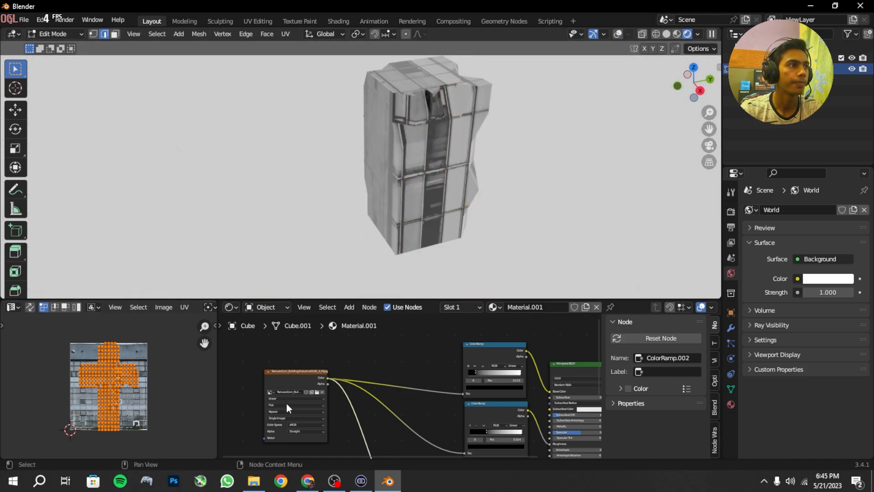
{"action": "scroll", "coordinate": [264, 246], "scroll_direction": "up", "scroll_amount": 1}
{"action": "middle_click_drag", "start_coordinate": [264, 246], "coordinate": [259, 236]}
{"action": "scroll", "coordinate": [157, 403], "scroll_direction": "down", "scroll_amount": 3}
{"action": "scroll", "coordinate": [155, 404], "scroll_direction": "up", "scroll_amount": 1}
{"action": "scroll", "coordinate": [154, 403], "scroll_direction": "down", "scroll_amount": 1}
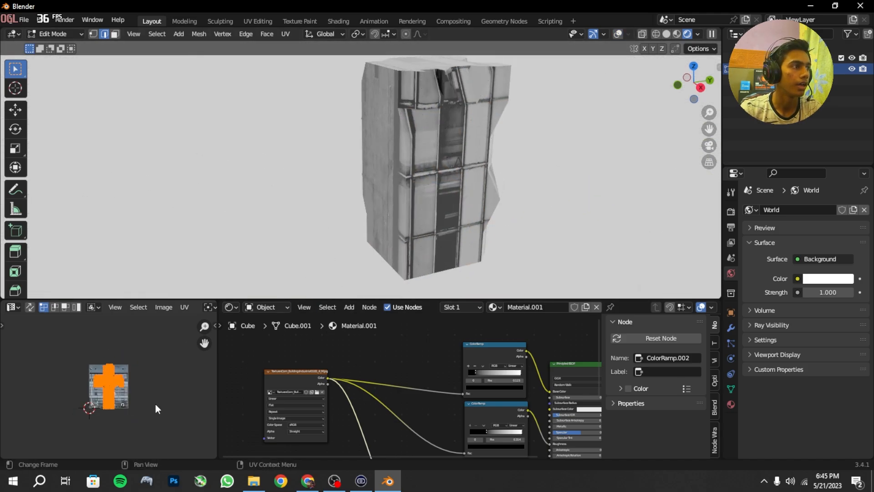
Step: Scale the whole UV layout up about 6 times and return the building to Object Mode
{"action": "key", "text": "s"}
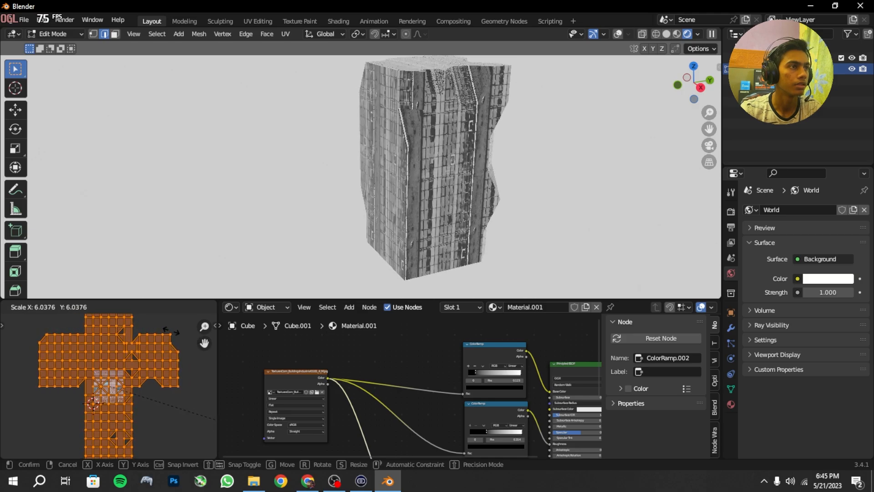
{"action": "left_click", "coordinate": [171, 331]}
{"action": "scroll", "coordinate": [395, 142], "scroll_direction": "down", "scroll_amount": 2}
{"action": "middle_click_drag", "start_coordinate": [391, 190], "coordinate": [320, 203]}
{"action": "key", "text": "Tab"}
{"action": "scroll", "coordinate": [427, 205], "scroll_direction": "up", "scroll_amount": 1}
{"action": "scroll", "coordinate": [434, 184], "scroll_direction": "up", "scroll_amount": 4}
{"action": "scroll", "coordinate": [321, 203], "scroll_direction": "down", "scroll_amount": 3}
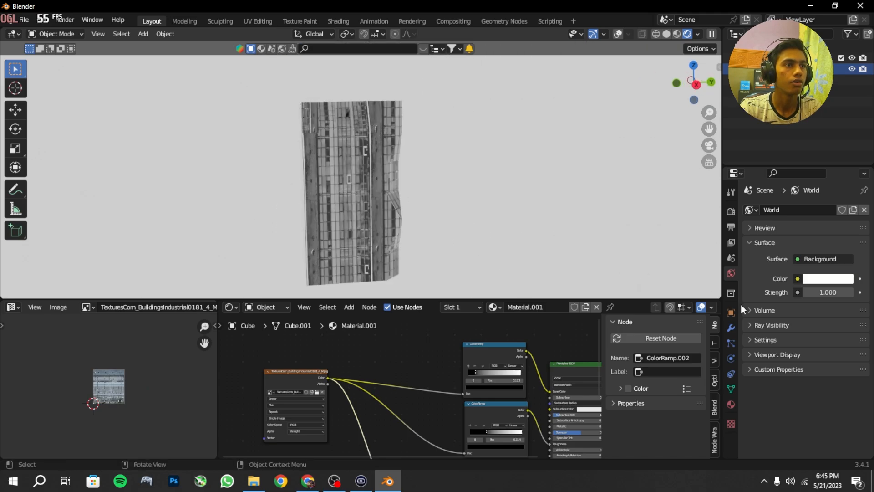
Step: Add a Wireframe modifier to the building with Replace Original off and a thickness of 0.022 m
{"action": "left_click", "coordinate": [734, 329]}
{"action": "left_click", "coordinate": [795, 210]}
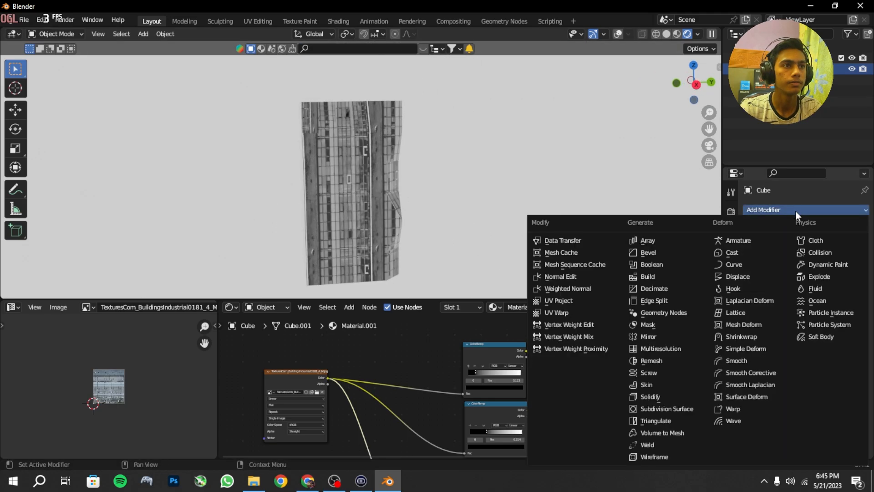
{"action": "left_click", "coordinate": [660, 455]}
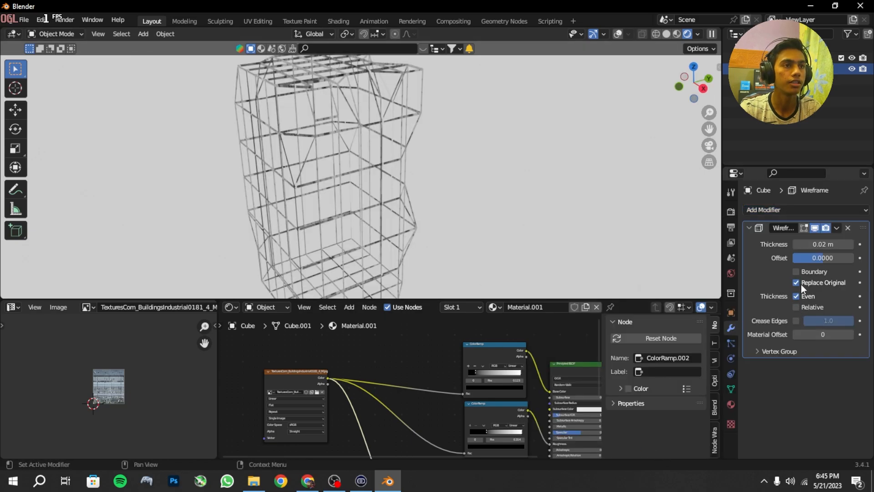
{"action": "left_click", "coordinate": [796, 283]}
{"action": "middle_click_drag", "start_coordinate": [397, 215], "coordinate": [378, 196]}
{"action": "scroll", "coordinate": [362, 176], "scroll_direction": "up", "scroll_amount": 2}
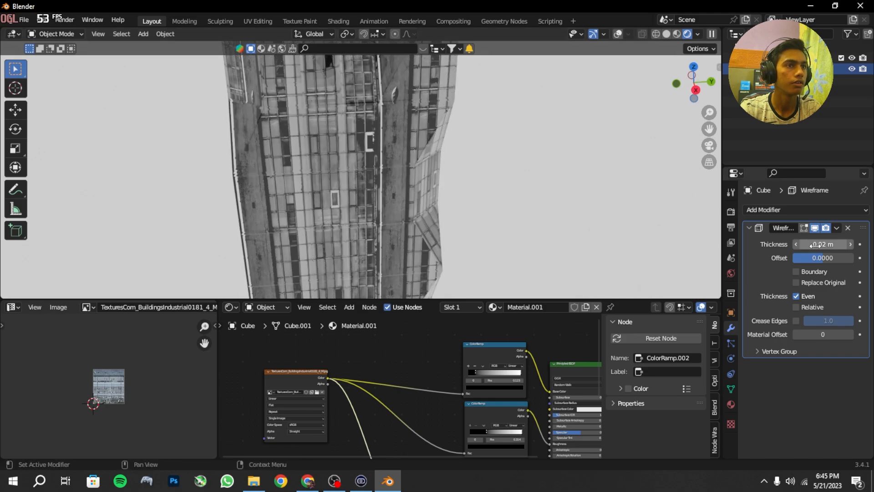
{"action": "mouse_move", "coordinate": [817, 244]}
{"action": "left_mouse_down"}
{"action": "mouse_move", "coordinate": [838, 245]}
{"action": "mouse_move", "coordinate": [818, 245]}
{"action": "left_mouse_up"}
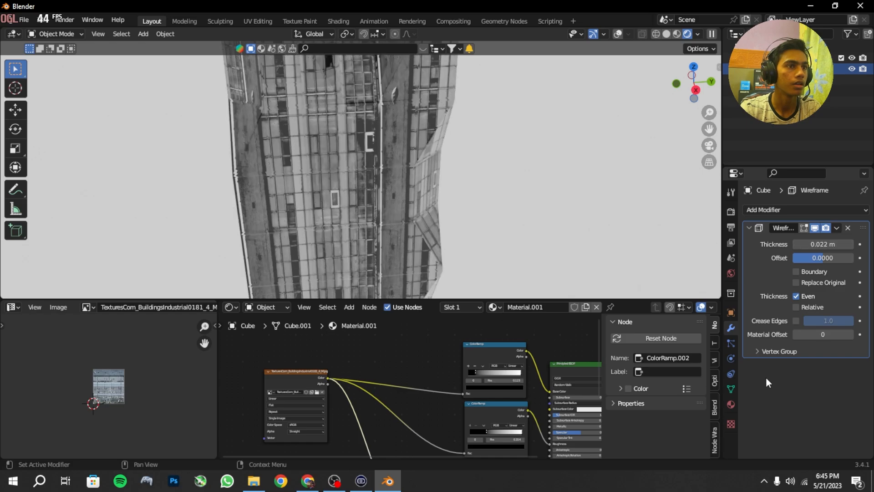
Step: Create a new material in a second slot on the building with a black Base Color and Metallic at 1.000
{"action": "left_click", "coordinate": [731, 404]}
{"action": "left_click", "coordinate": [863, 210]}
{"action": "left_click", "coordinate": [801, 274]}
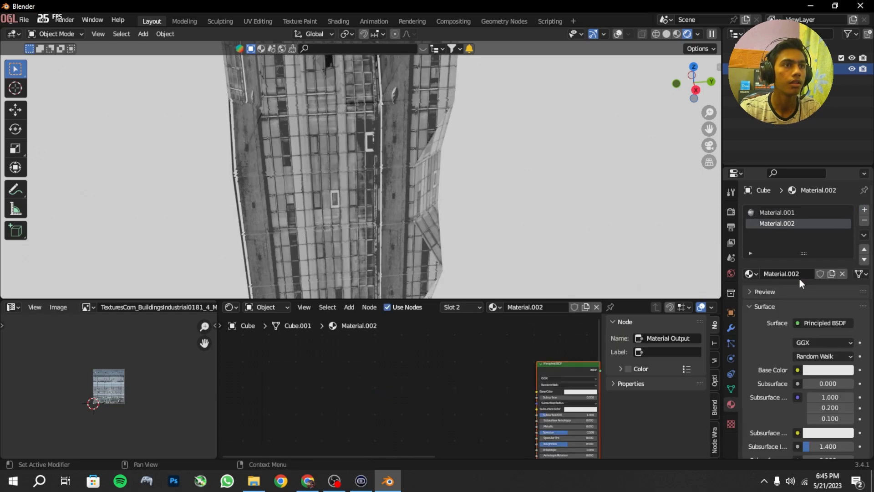
{"action": "left_click", "coordinate": [812, 369]}
{"action": "left_click_drag", "start_coordinate": [840, 273], "coordinate": [843, 301]}
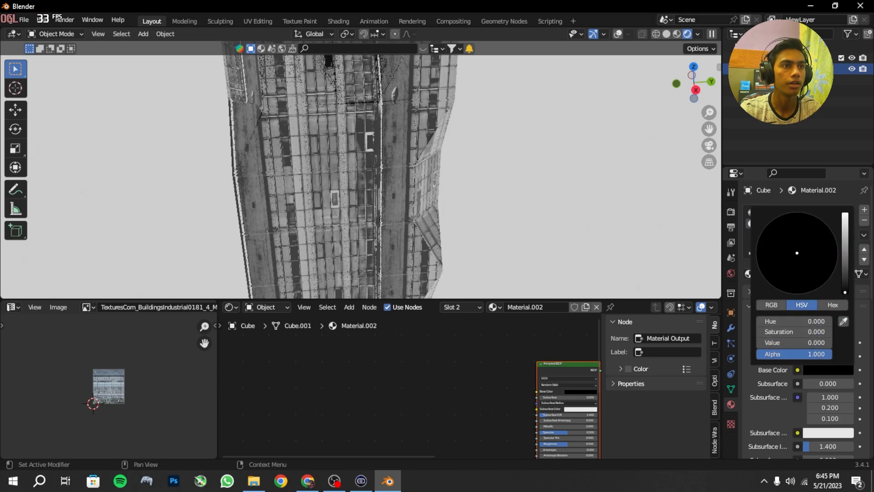
{"action": "scroll", "coordinate": [801, 416], "scroll_direction": "down", "scroll_amount": 5}
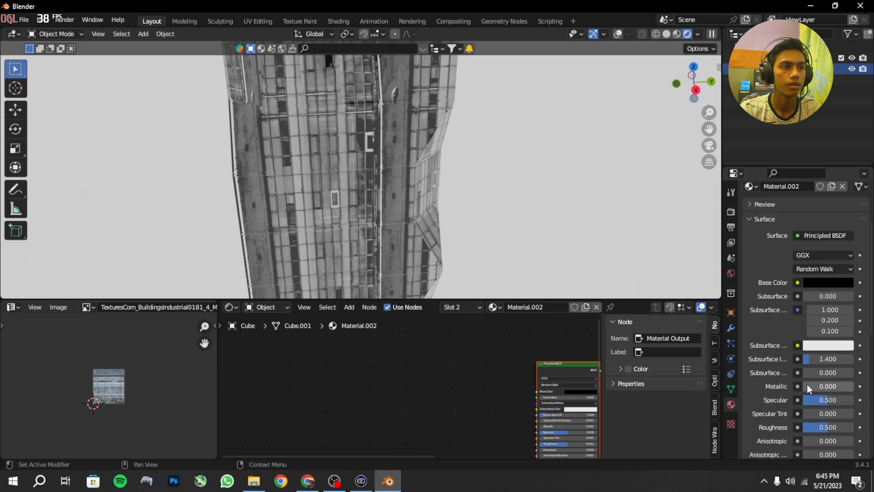
{"action": "left_click_drag", "start_coordinate": [807, 386], "coordinate": [855, 386]}
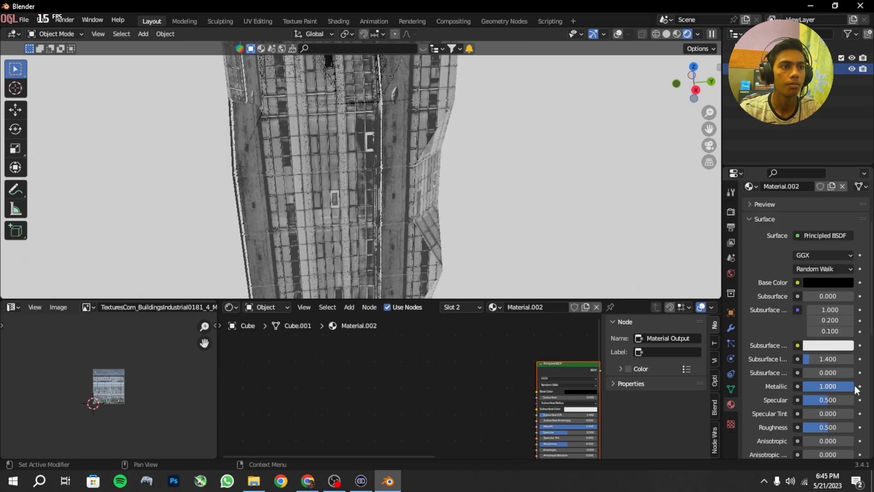
Step: Set the Wireframe modifier's Material Offset to 1 so the frame uses the black metallic material
{"action": "left_click", "coordinate": [731, 327]}
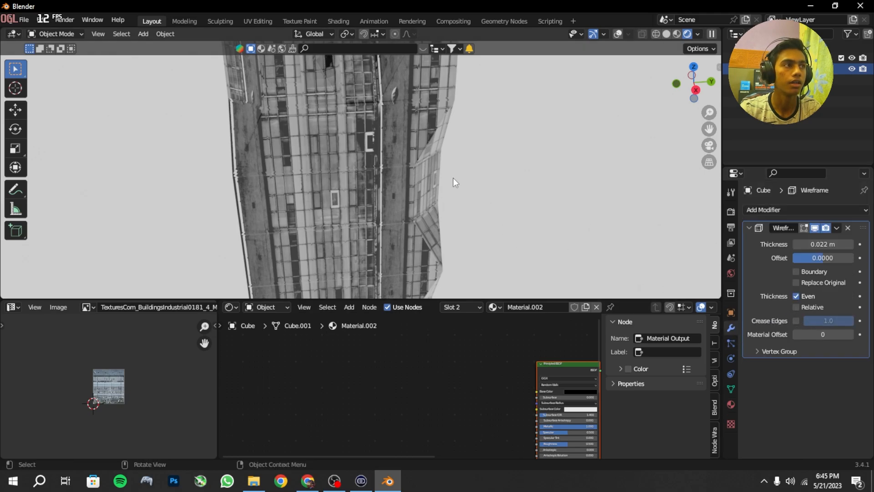
{"action": "left_click", "coordinate": [851, 334]}
{"action": "middle_click_drag", "start_coordinate": [413, 124], "coordinate": [376, 116]}
{"action": "scroll", "coordinate": [437, 114], "scroll_direction": "down", "scroll_amount": 3}
{"action": "scroll", "coordinate": [376, 116], "scroll_direction": "up", "scroll_amount": 3}
{"action": "scroll", "coordinate": [409, 158], "scroll_direction": "up", "scroll_amount": 2}
{"action": "middle_click_drag", "start_coordinate": [408, 157], "coordinate": [447, 182]}
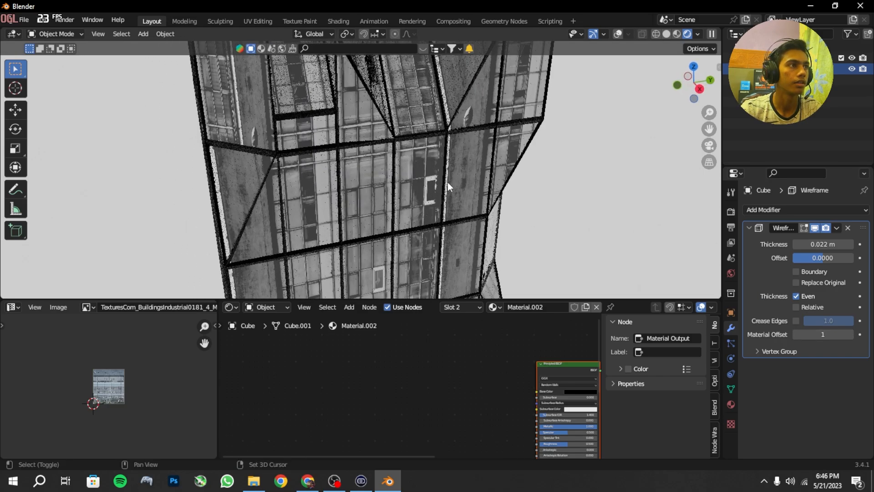
Step: Set the Wireframe modifier's Thickness to 0.024 m and enlarge the 3D viewport over the lower editors
{"action": "mouse_move", "coordinate": [819, 241]}
{"action": "left_mouse_down"}
{"action": "mouse_move", "coordinate": [805, 241]}
{"action": "mouse_move", "coordinate": [823, 243]}
{"action": "left_mouse_up"}
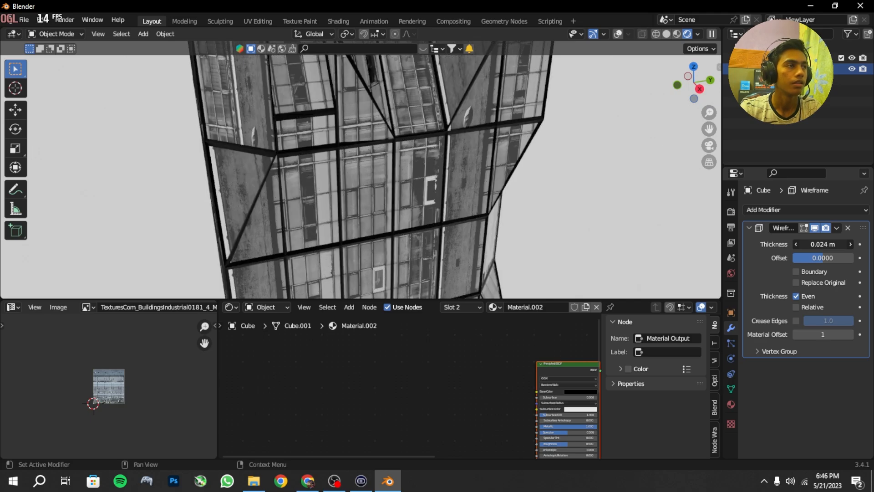
{"action": "scroll", "coordinate": [280, 204], "scroll_direction": "down", "scroll_amount": 5}
{"action": "middle_click_drag", "start_coordinate": [280, 204], "coordinate": [245, 181]}
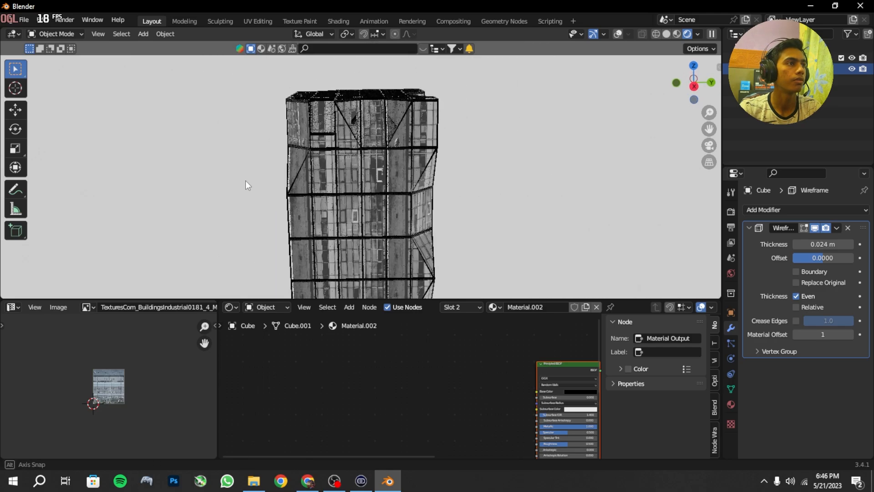
{"action": "left_click_drag", "start_coordinate": [390, 297], "coordinate": [391, 451]}
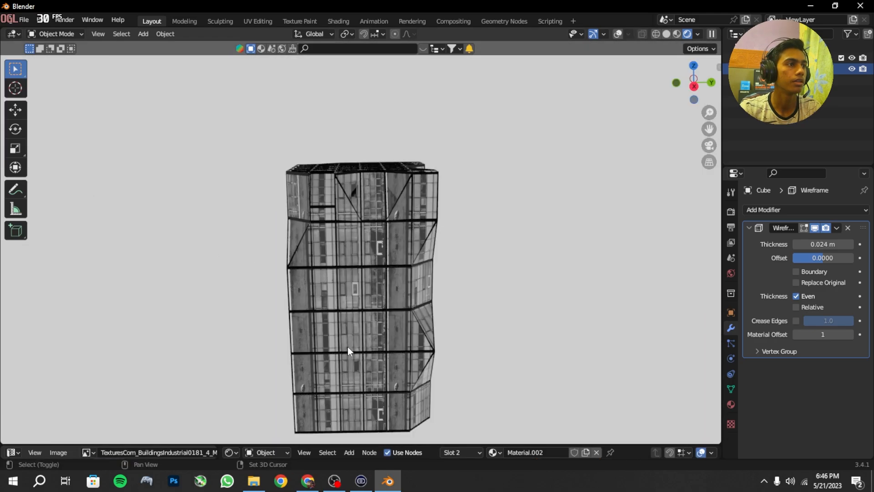
{"action": "middle_click_drag", "start_coordinate": [347, 346], "coordinate": [570, 255]}
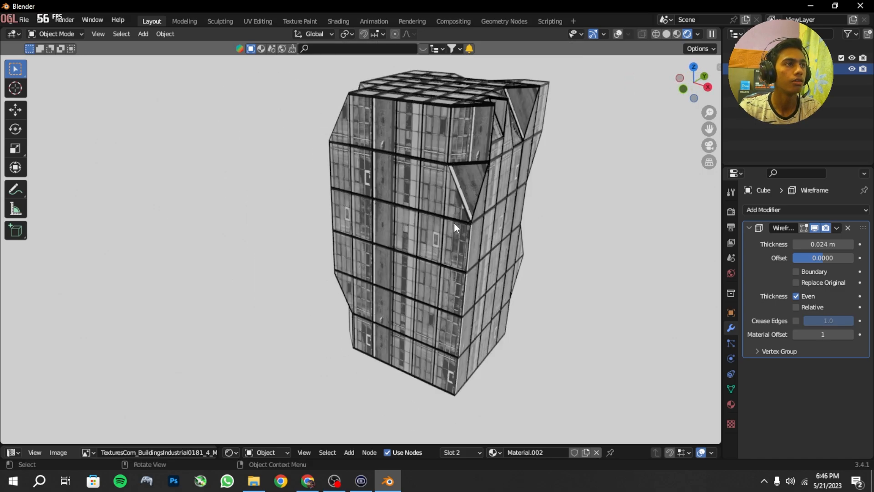
Step: Turn the viewport overlays back on, deselect the building's mesh in Edit Mode and switch to face selection
{"action": "left_click", "coordinate": [618, 33]}
{"action": "key", "text": "Tab"}
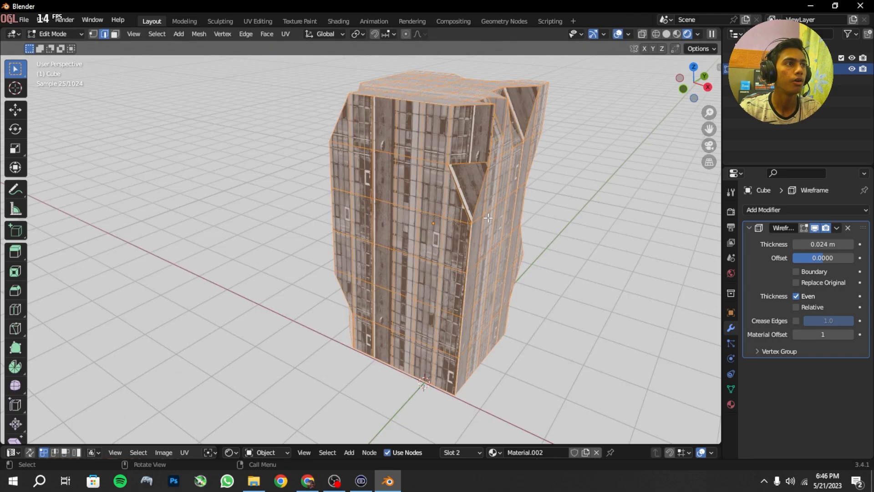
{"action": "middle_click_drag", "start_coordinate": [486, 213], "coordinate": [367, 220]}
{"action": "scroll", "coordinate": [510, 223], "scroll_direction": "up", "scroll_amount": 4}
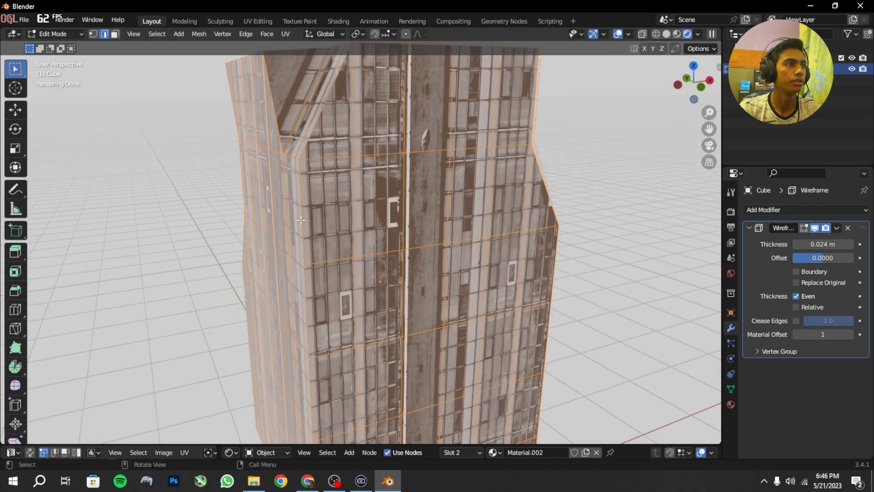
{"action": "left_click", "coordinate": [355, 215]}
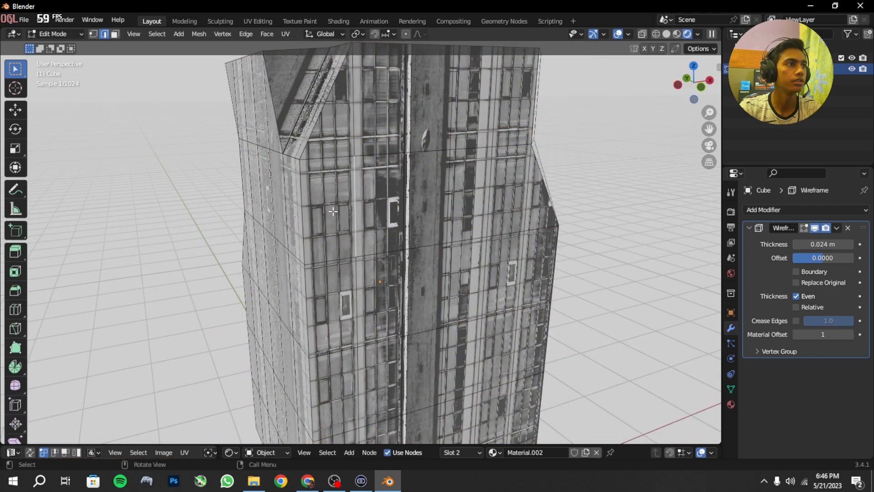
{"action": "left_click", "coordinate": [115, 34]}
Step: Select several scattered wall panel faces along one corner and the adjoining side of the building
{"action": "left_click", "coordinate": [326, 202]}
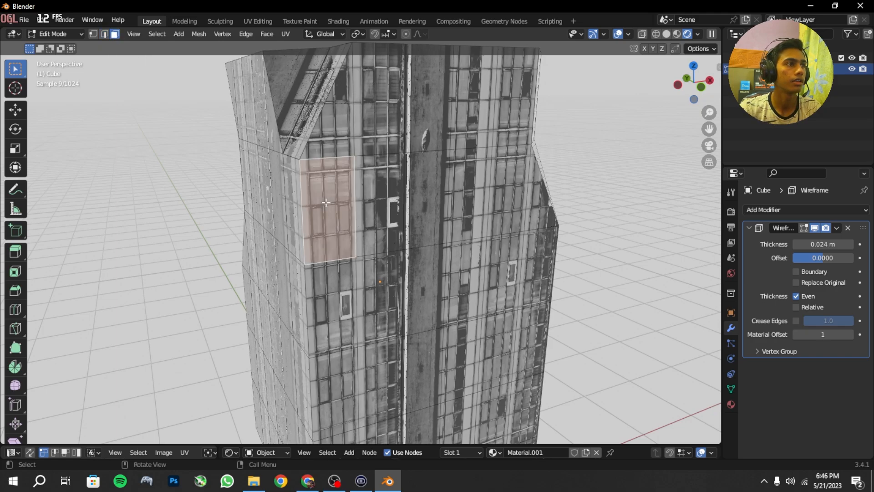
{"action": "left_click", "coordinate": [381, 308], "text": "shift"}
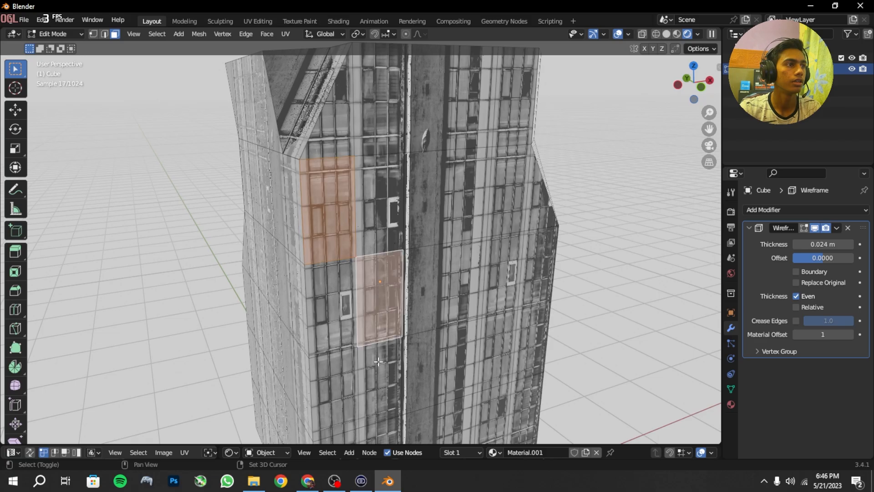
{"action": "middle_click_drag", "start_coordinate": [380, 312], "coordinate": [359, 205], "text": "shift"}
{"action": "left_click", "coordinate": [314, 277], "text": "shift"}
{"action": "left_click", "coordinate": [359, 334], "text": "shift"}
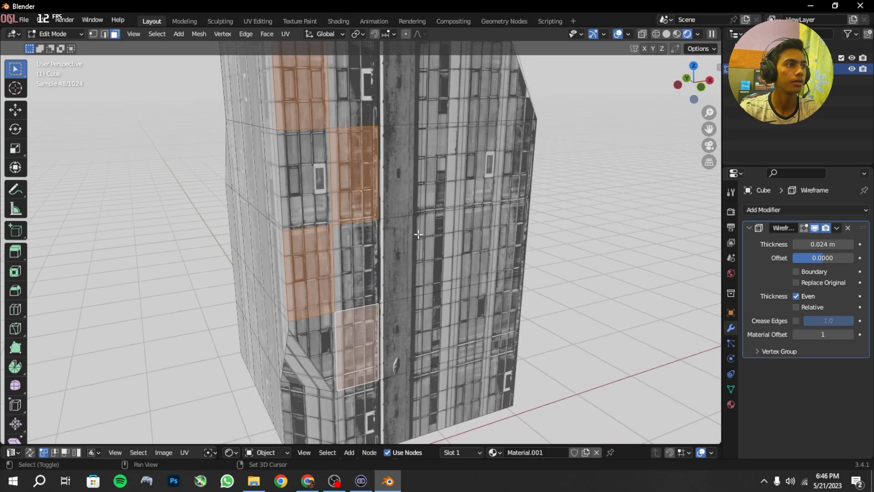
{"action": "middle_click_drag", "start_coordinate": [359, 338], "coordinate": [351, 255], "text": "shift"}
{"action": "left_click", "coordinate": [322, 348], "text": "shift"}
{"action": "middle_click_drag", "start_coordinate": [364, 314], "coordinate": [286, 327]}
{"action": "left_click", "coordinate": [419, 182], "text": "shift"}
{"action": "left_click", "coordinate": [384, 175], "text": "shift"}
{"action": "left_click", "coordinate": [391, 314], "text": "shift"}
Step: Add more scattered wall panel faces on the building's next sides to the face selection
{"action": "scroll", "coordinate": [394, 291], "scroll_direction": "down", "scroll_amount": 3}
{"action": "middle_click_drag", "start_coordinate": [407, 191], "coordinate": [415, 268], "text": "shift"}
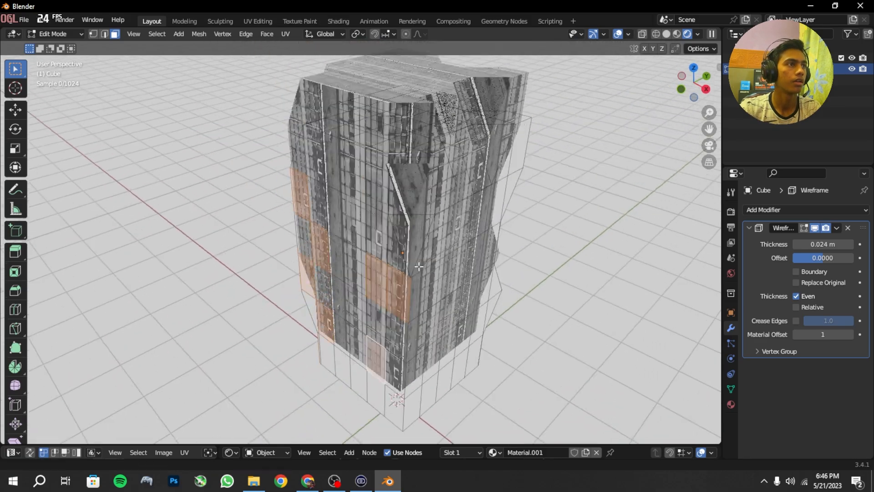
{"action": "left_click", "coordinate": [380, 194], "text": "shift"}
{"action": "left_click", "coordinate": [341, 183], "text": "shift"}
{"action": "left_click", "coordinate": [412, 196], "text": "shift"}
{"action": "left_click", "coordinate": [287, 210], "text": "shift"}
{"action": "middle_click_drag", "start_coordinate": [410, 228], "coordinate": [273, 202], "text": "shift"}
{"action": "left_click", "coordinate": [287, 224], "text": "shift"}
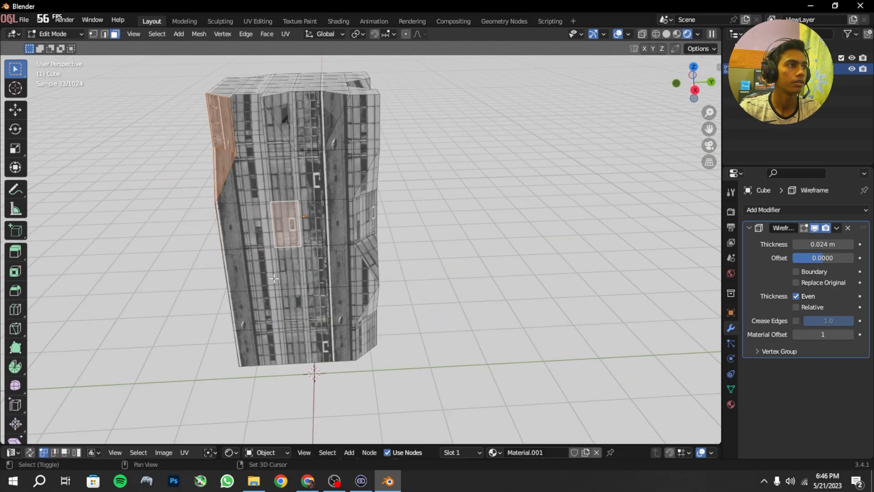
Step: Extend the selection with scattered wall panels around the building's remaining sides, including one at the base
{"action": "left_click", "coordinate": [243, 312], "text": "shift"}
{"action": "left_click", "coordinate": [307, 123], "text": "shift"}
{"action": "middle_click_drag", "start_coordinate": [350, 155], "coordinate": [283, 132]}
{"action": "left_click", "coordinate": [302, 321], "text": "shift"}
{"action": "middle_click_drag", "start_coordinate": [399, 138], "coordinate": [368, 135]}
{"action": "left_click", "coordinate": [367, 137], "text": "shift"}
{"action": "left_click", "coordinate": [432, 247], "text": "shift"}
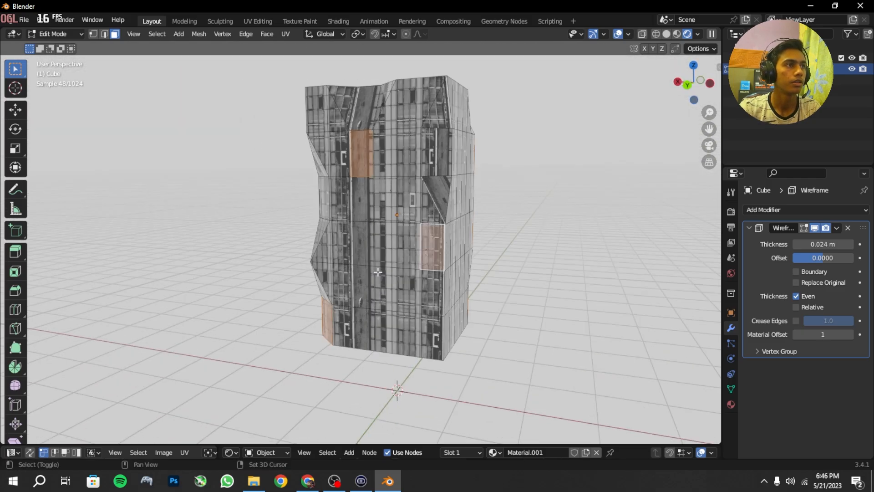
{"action": "left_click", "coordinate": [341, 243], "text": "shift"}
{"action": "left_click", "coordinate": [382, 332], "text": "shift"}
{"action": "middle_click_drag", "start_coordinate": [382, 332], "coordinate": [716, 380]}
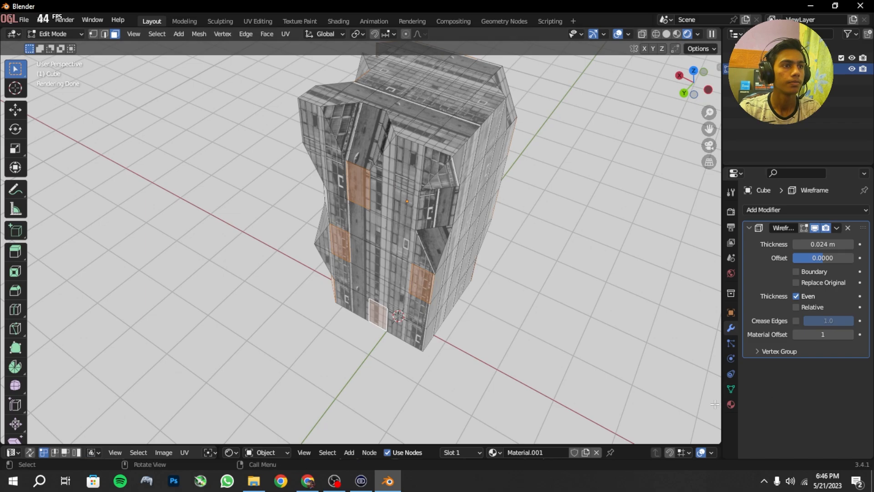
Step: Create a new material in a third slot, assign it to the selected faces, return to Object Mode and reveal the Shader Editor
{"action": "left_click", "coordinate": [730, 404]}
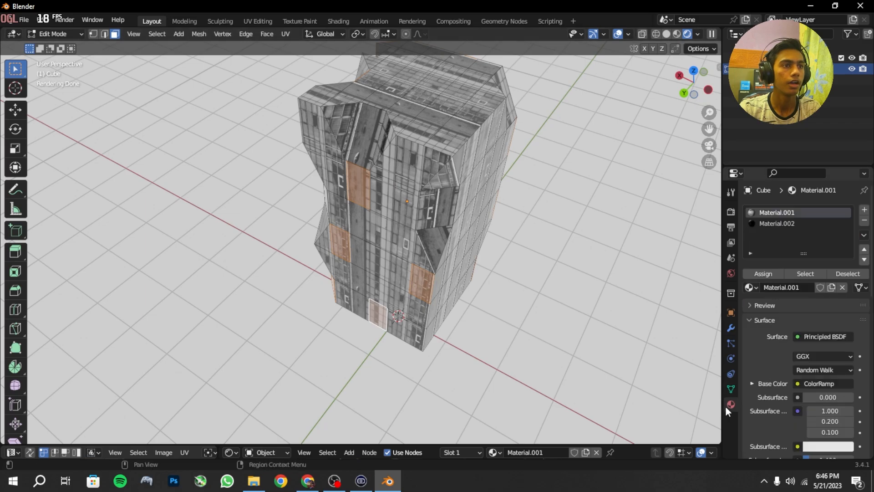
{"action": "left_click", "coordinate": [867, 211]}
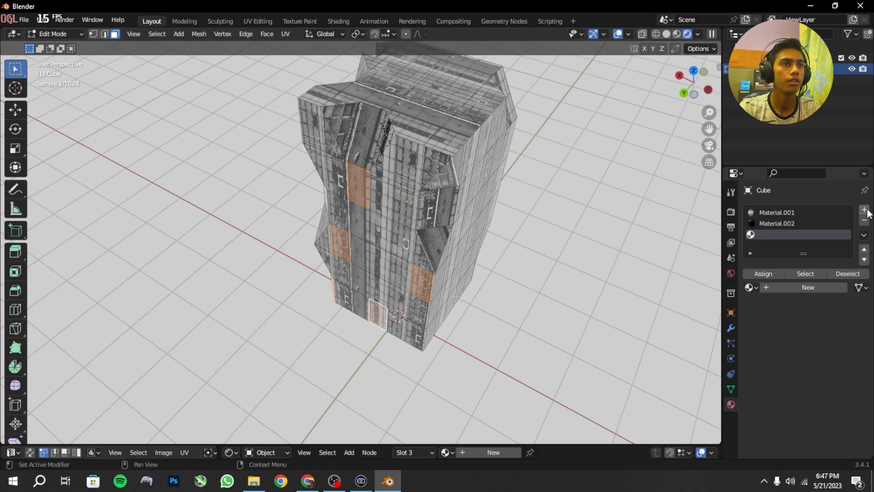
{"action": "left_click", "coordinate": [808, 287]}
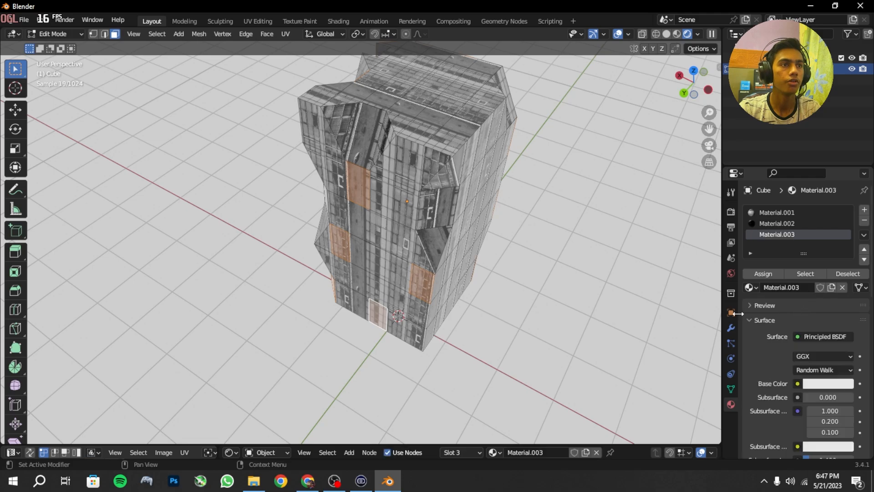
{"action": "left_click", "coordinate": [771, 275]}
{"action": "left_click_drag", "start_coordinate": [425, 443], "coordinate": [382, 250]}
{"action": "key", "text": "Tab"}
{"action": "middle_click_drag", "start_coordinate": [389, 186], "coordinate": [466, 148]}
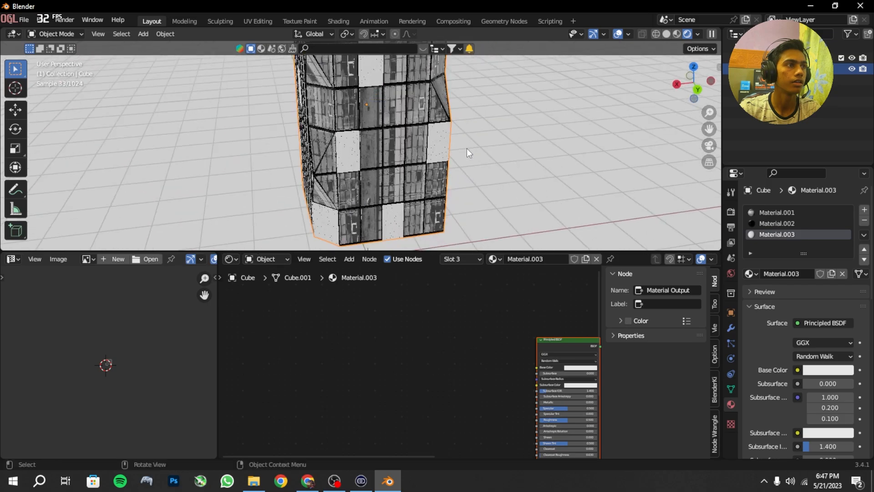
Step: Darken the new panel material's Base Color to a dark grey
{"action": "scroll", "coordinate": [567, 346], "scroll_direction": "down", "scroll_amount": 1}
{"action": "middle_click_drag", "start_coordinate": [567, 346], "coordinate": [498, 368]}
{"action": "scroll", "coordinate": [392, 283], "scroll_direction": "up", "scroll_amount": 2}
{"action": "left_click", "coordinate": [481, 334]}
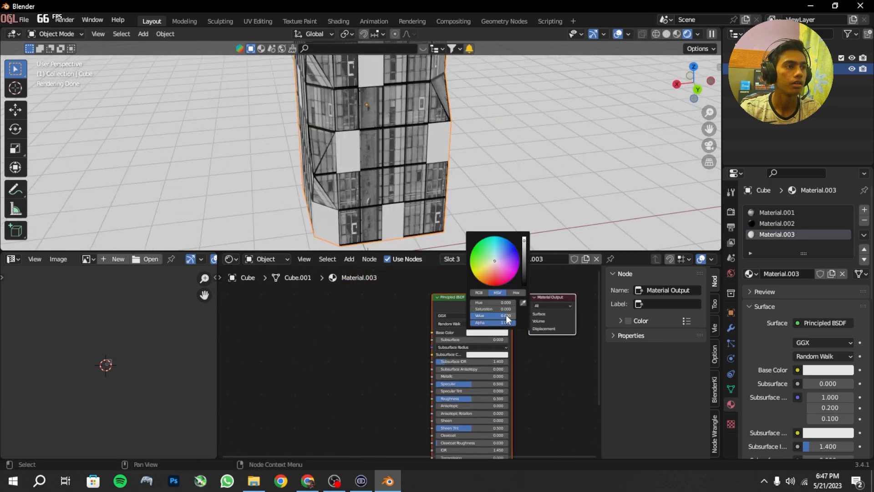
{"action": "left_click", "coordinate": [524, 272]}
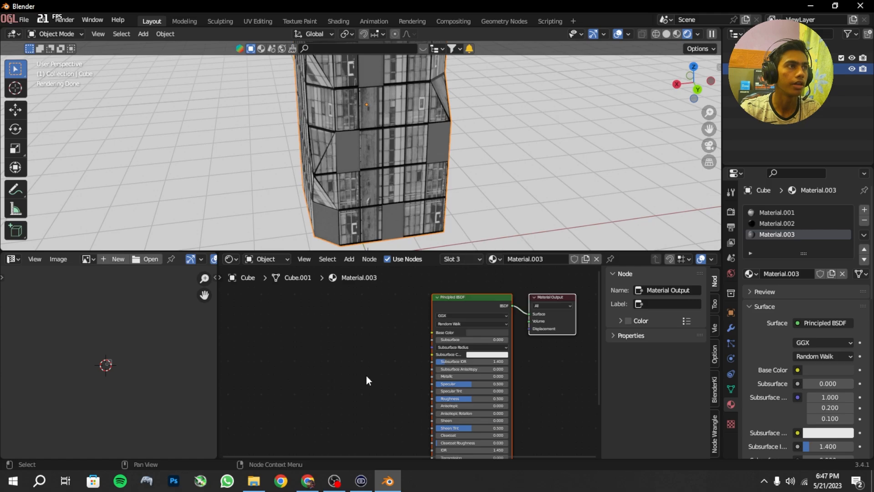
Step: Add a Noise Texture node and place it ahead of the Principled BSDF
{"action": "scroll", "coordinate": [366, 376], "scroll_direction": "up", "scroll_amount": 1}
{"action": "mouse_move", "coordinate": [374, 371]}
{"action": "middle_mouse_down"}
{"action": "mouse_move", "coordinate": [481, 297]}
{"action": "mouse_move", "coordinate": [375, 365]}
{"action": "middle_mouse_up"}
{"action": "key", "text": "shift+a"}
{"action": "left_click", "coordinate": [358, 336]}
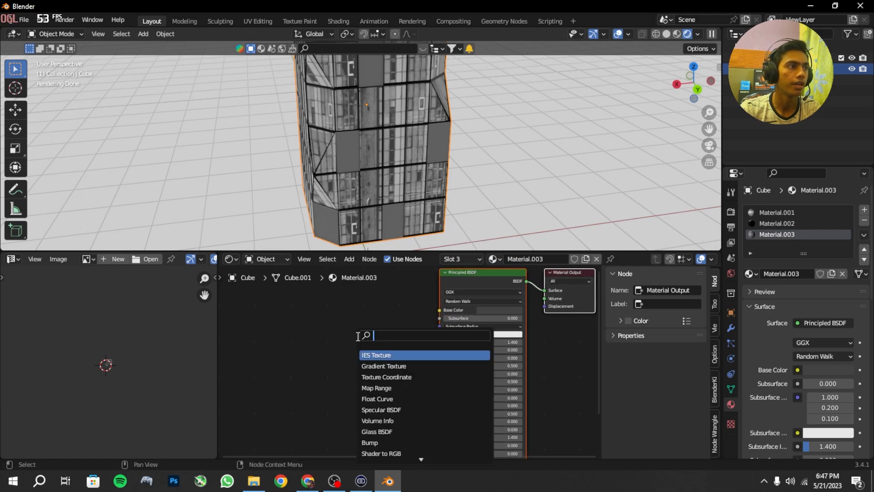
{"action": "type", "text": "nois"}
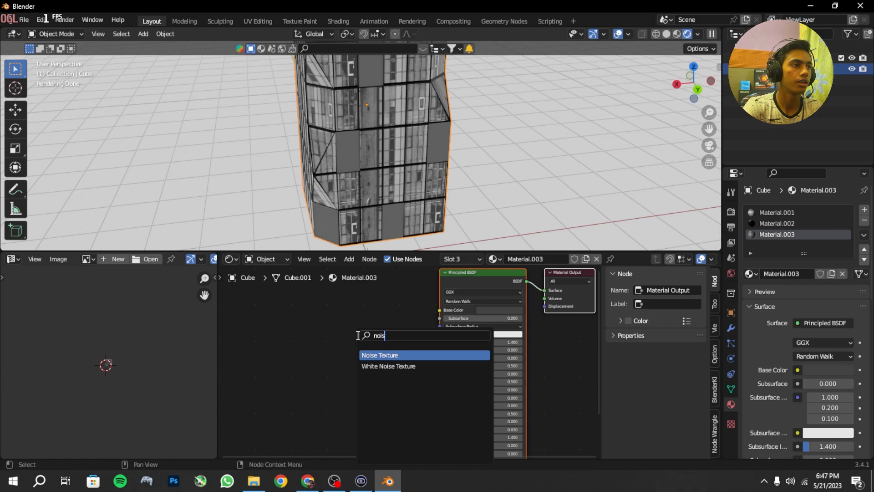
{"action": "key", "text": "Return"}
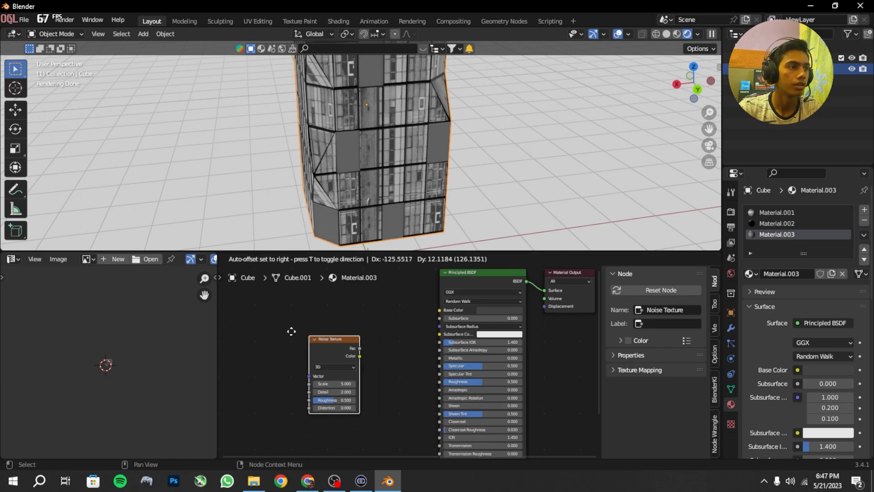
{"action": "left_click", "coordinate": [280, 336]}
Step: Add a ColorRamp node between the Noise Texture and the Principled BSDF and space the nodes out
{"action": "key", "text": "shift+a"}
{"action": "left_click", "coordinate": [299, 332]}
{"action": "type", "text": "c"}
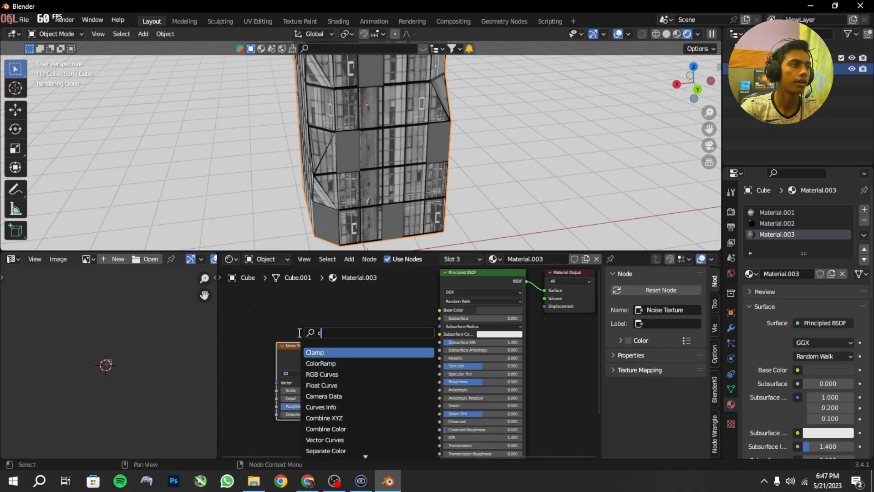
{"action": "key", "text": "Down"}
{"action": "key", "text": "Return"}
{"action": "left_click", "coordinate": [335, 345]}
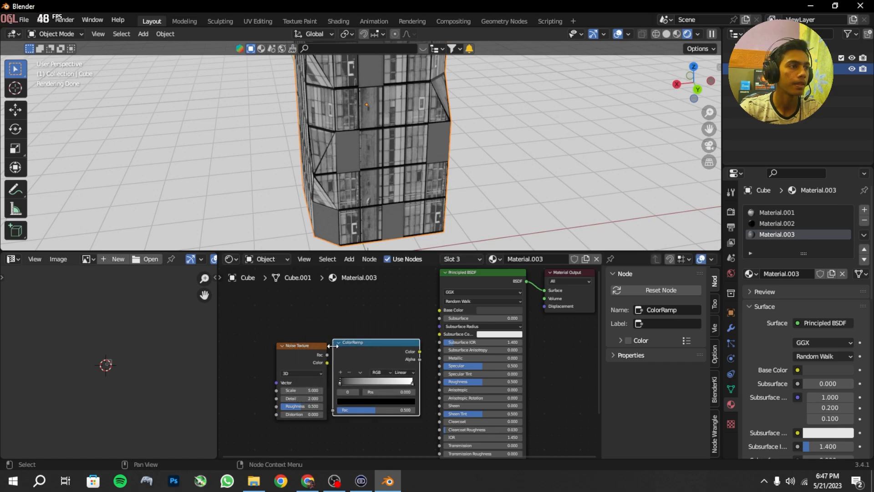
{"action": "left_click_drag", "start_coordinate": [292, 354], "coordinate": [248, 354]}
{"action": "left_click_drag", "start_coordinate": [351, 352], "coordinate": [315, 351]}
{"action": "middle_click_drag", "start_coordinate": [307, 362], "coordinate": [341, 358]}
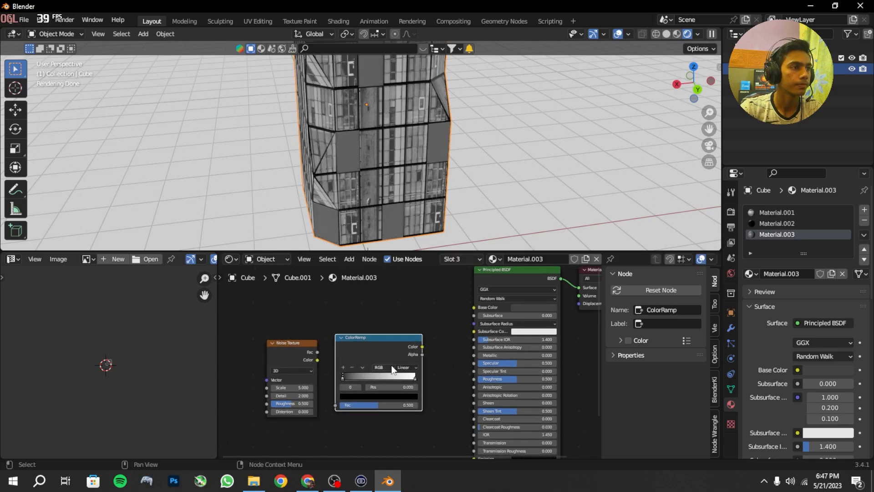
Step: Connect the Noise Texture's Color to the ColorRamp's Fac and the ramp's Color to the Principled BSDF's Roughness
{"action": "left_click_drag", "start_coordinate": [316, 351], "coordinate": [330, 372]}
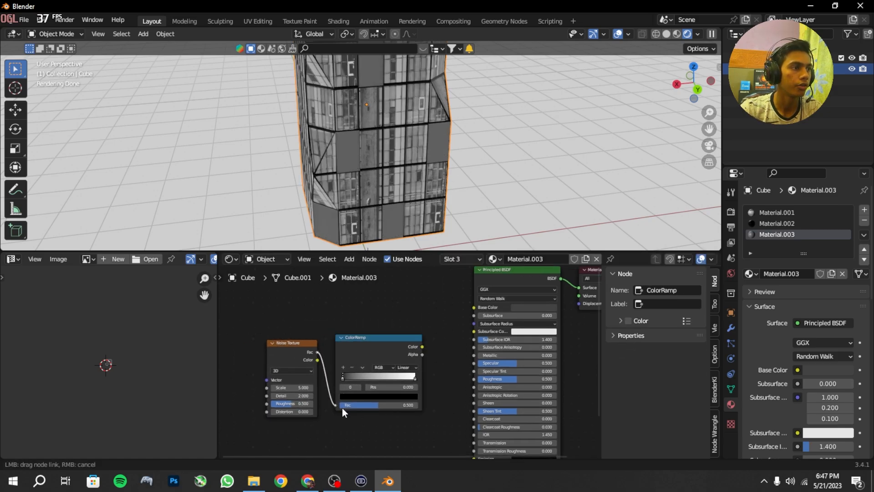
{"action": "left_click_drag", "start_coordinate": [342, 408], "coordinate": [341, 406]}
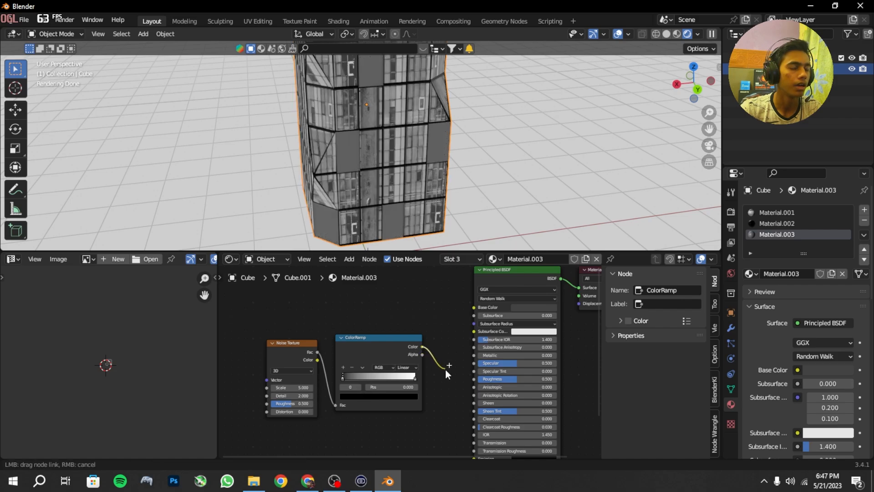
{"action": "left_click_drag", "start_coordinate": [477, 383], "coordinate": [474, 379]}
{"action": "scroll", "coordinate": [558, 338], "scroll_direction": "up", "scroll_amount": 5}
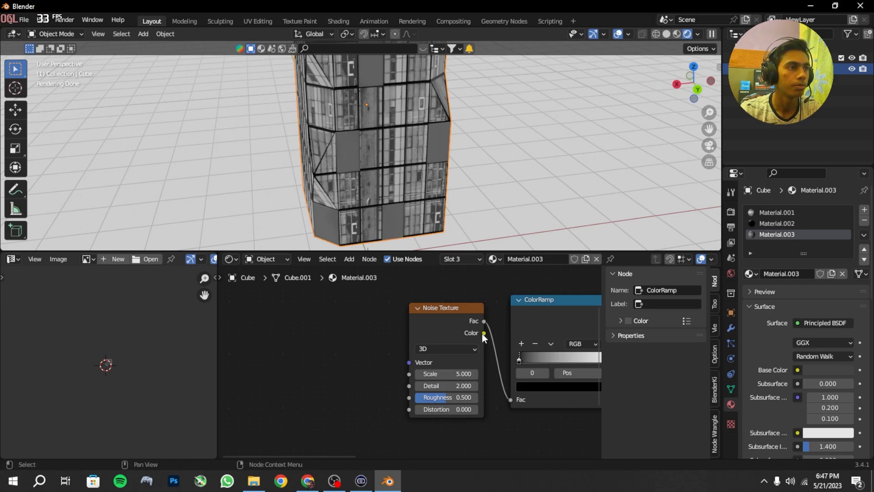
{"action": "left_click_drag", "start_coordinate": [484, 333], "coordinate": [510, 400]}
Step: Add Texture Coordinate and Mapping nodes to the Noise Texture and feed the Object coordinates into the Mapping vector
{"action": "key", "text": "shift+a"}
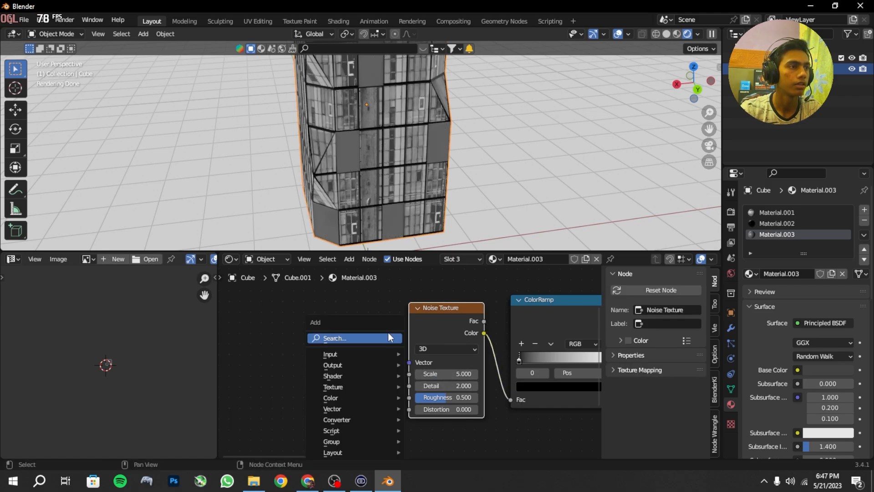
{"action": "scroll", "coordinate": [403, 319], "scroll_direction": "up", "scroll_amount": 1}
{"action": "middle_click_drag", "start_coordinate": [405, 320], "coordinate": [418, 338]}
{"action": "key", "text": "ctrl+t"}
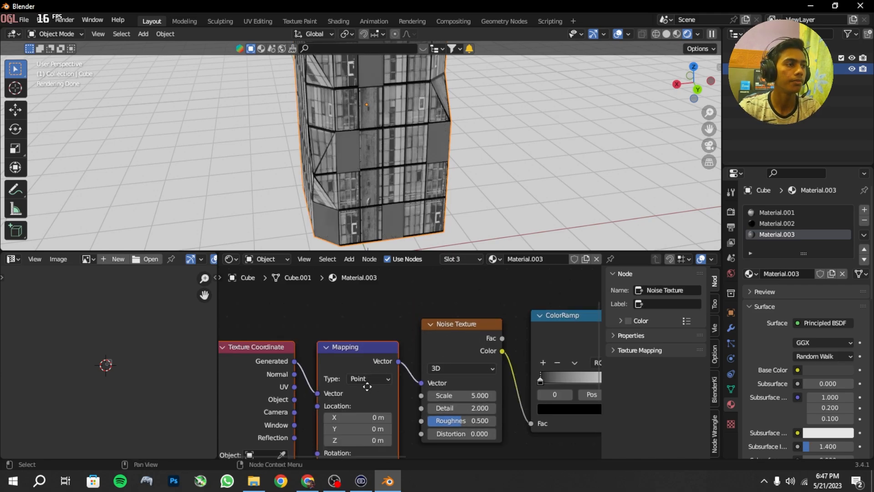
{"action": "middle_click_drag", "start_coordinate": [314, 429], "coordinate": [387, 332]}
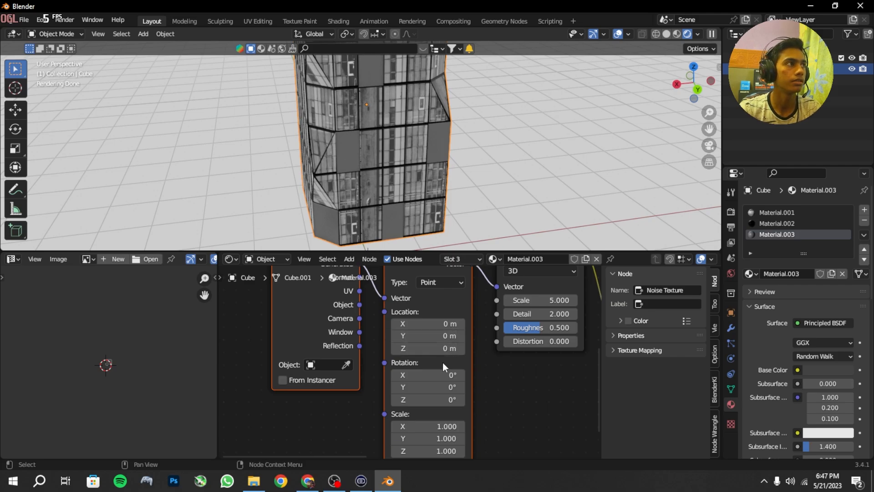
{"action": "middle_click_drag", "start_coordinate": [443, 363], "coordinate": [400, 417]}
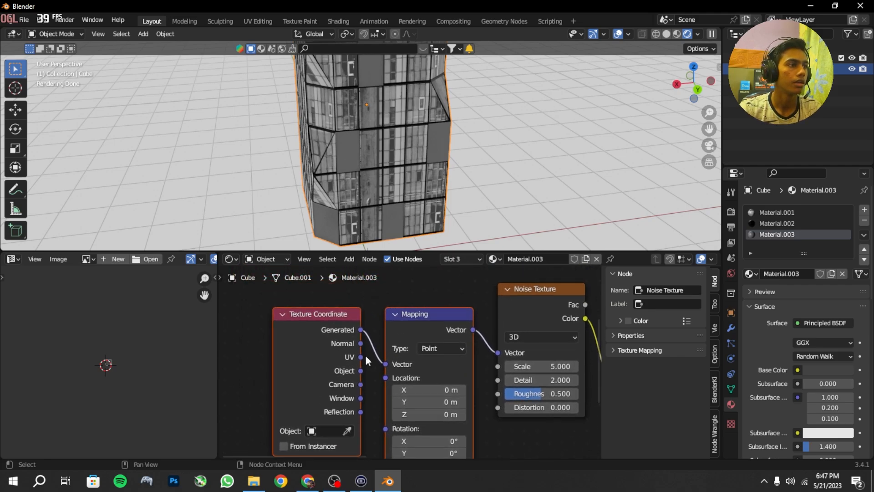
{"action": "left_click_drag", "start_coordinate": [360, 370], "coordinate": [387, 367]}
Step: Set the noise Scale to 8.3 and Detail to 15, then tighten the ColorRamp with its black stop at 0.445 and white stop close by
{"action": "scroll", "coordinate": [435, 389], "scroll_direction": "down", "scroll_amount": 5}
{"action": "middle_click_drag", "start_coordinate": [469, 405], "coordinate": [579, 394]}
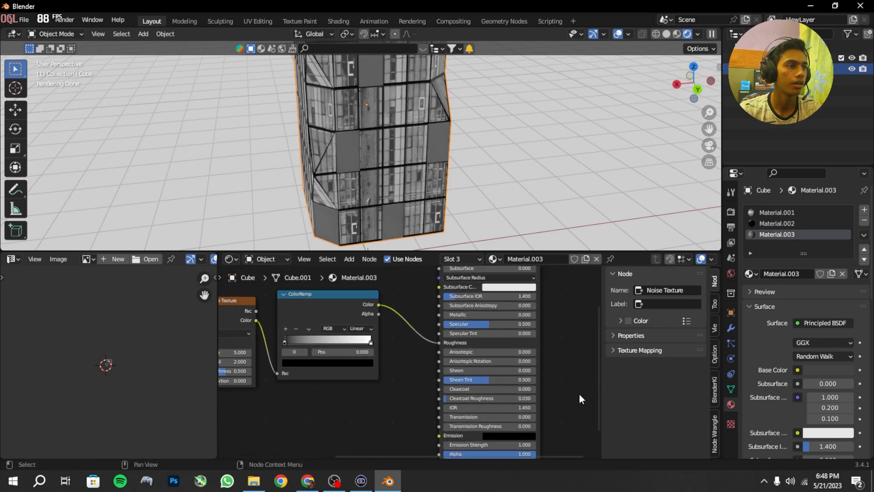
{"action": "scroll", "coordinate": [321, 362], "scroll_direction": "up", "scroll_amount": 4}
{"action": "middle_click_drag", "start_coordinate": [336, 352], "coordinate": [444, 385]}
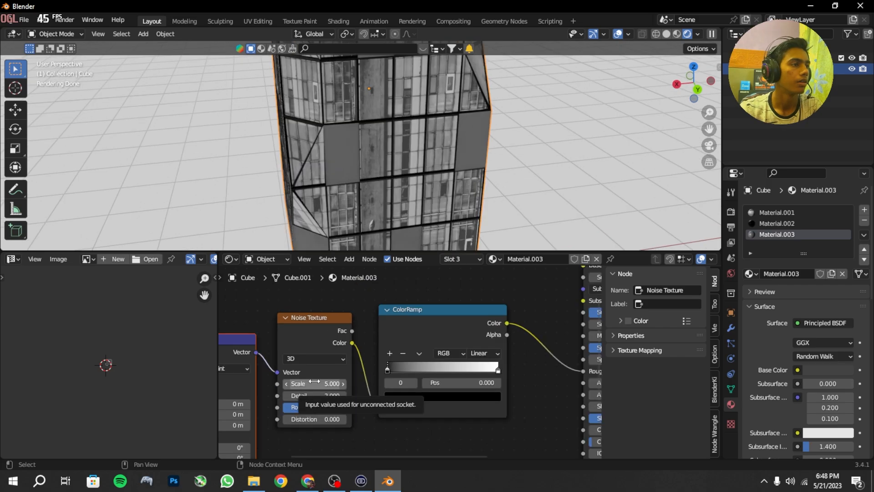
{"action": "left_click_drag", "start_coordinate": [303, 384], "coordinate": [436, 384]}
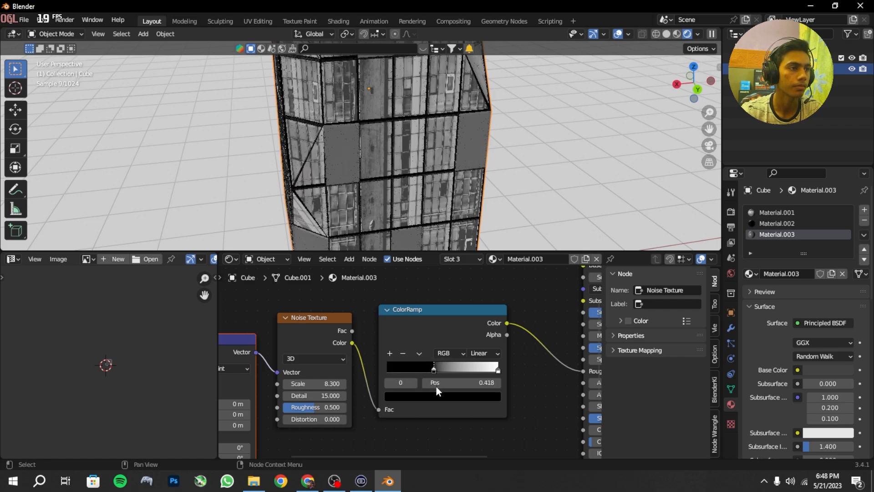
{"action": "left_click_drag", "start_coordinate": [498, 369], "coordinate": [435, 369]}
Step: Check the panel reflections up close and set the ColorRamp's black stop position to 0.418
{"action": "scroll", "coordinate": [282, 191], "scroll_direction": "up", "scroll_amount": 4}
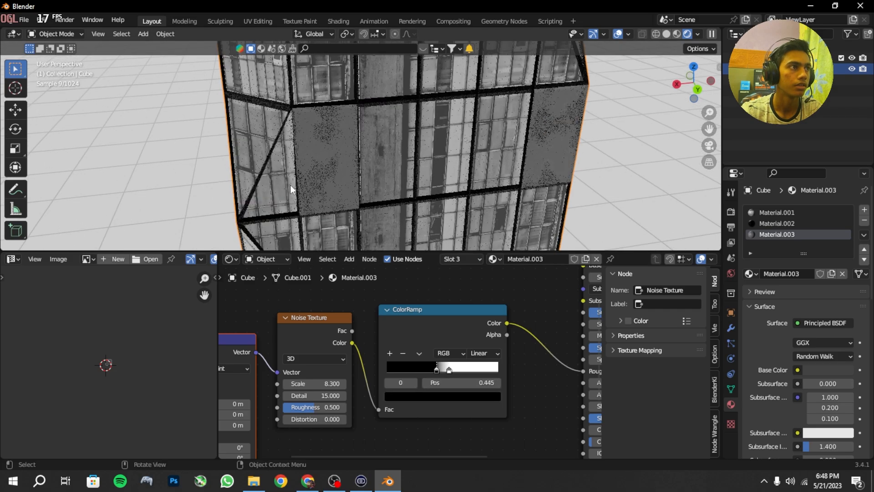
{"action": "middle_click_drag", "start_coordinate": [290, 185], "coordinate": [346, 192]}
{"action": "scroll", "coordinate": [339, 185], "scroll_direction": "up", "scroll_amount": 4}
{"action": "middle_click_drag", "start_coordinate": [519, 366], "coordinate": [483, 373]}
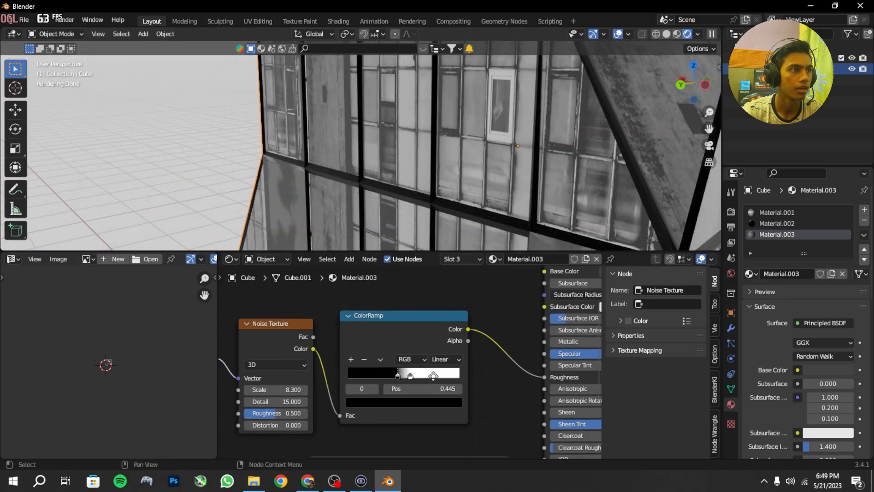
{"action": "left_click_drag", "start_coordinate": [400, 377], "coordinate": [399, 378]}
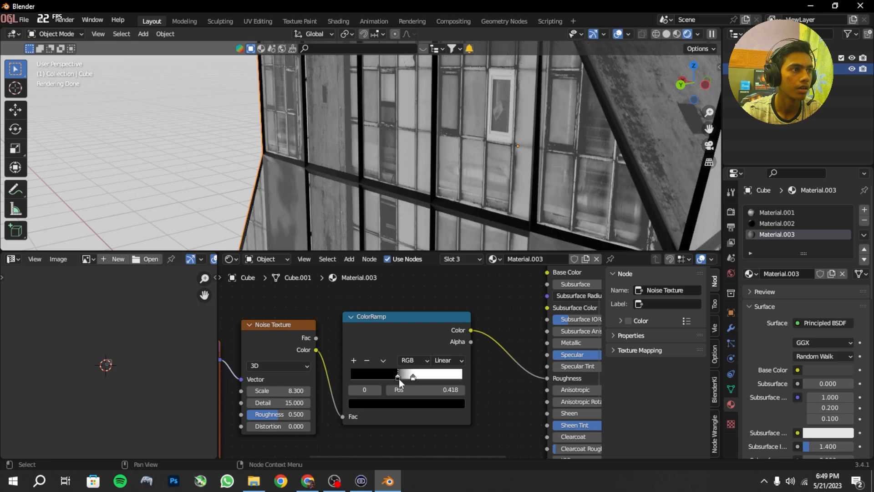
Step: Move the building away from the world origin by about -12.6 m in X, 12.65 m in Y and 0.43 m in Z
{"action": "scroll", "coordinate": [441, 356], "scroll_direction": "down", "scroll_amount": 3}
{"action": "scroll", "coordinate": [384, 143], "scroll_direction": "down", "scroll_amount": 8}
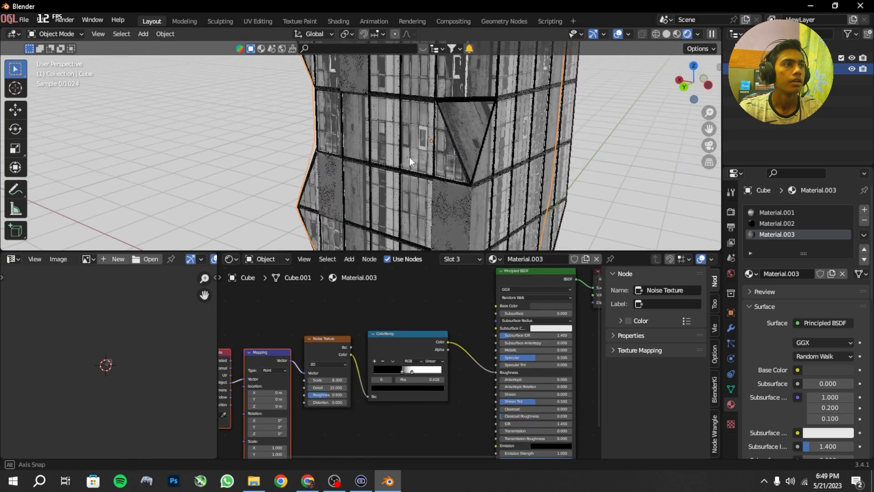
{"action": "mouse_move", "coordinate": [409, 157]}
{"action": "middle_mouse_down"}
{"action": "mouse_move", "coordinate": [463, 158]}
{"action": "mouse_move", "coordinate": [468, 192]}
{"action": "mouse_move", "coordinate": [417, 150]}
{"action": "middle_mouse_up"}
{"action": "scroll", "coordinate": [365, 155], "scroll_direction": "down", "scroll_amount": 5}
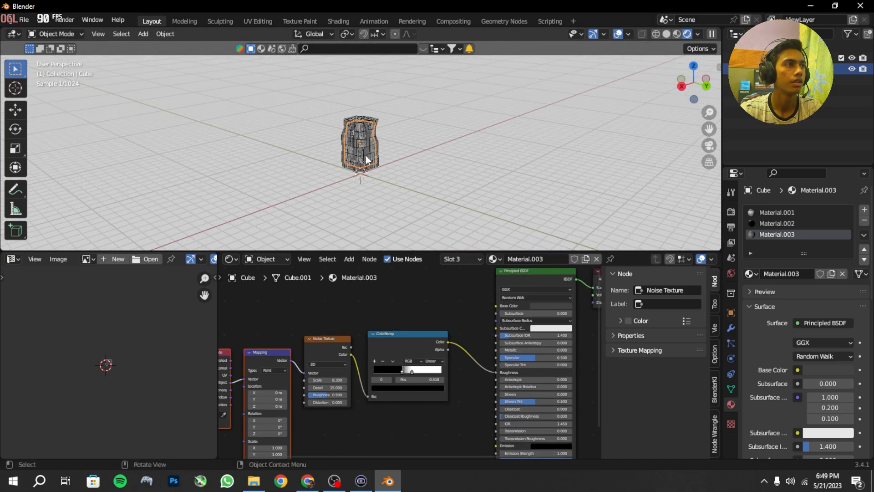
{"action": "key", "text": "g"}
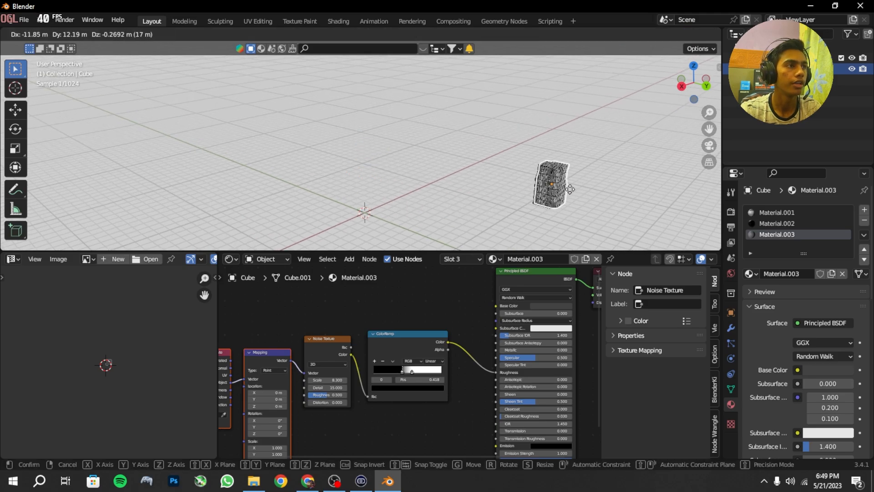
{"action": "left_click", "coordinate": [342, 174]}
Step: Enlarge the 3D viewport and add a 2 m cube at the world origin
{"action": "key", "text": "shift+a"}
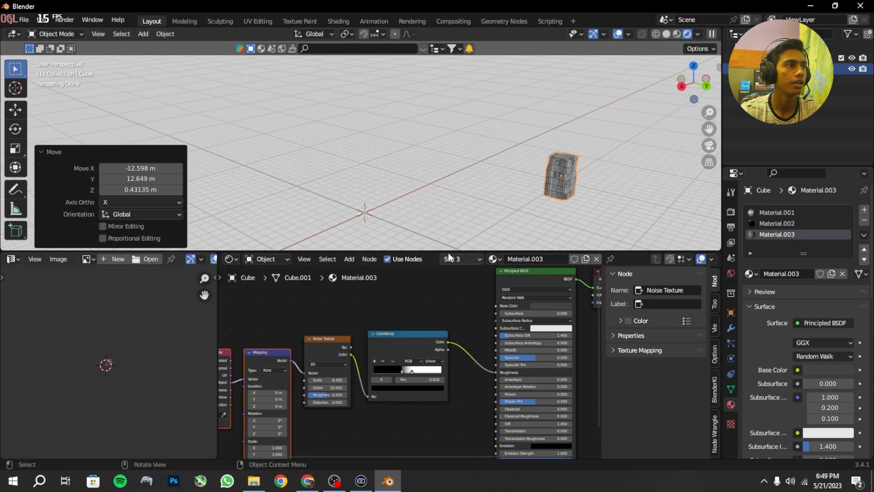
{"action": "left_click_drag", "start_coordinate": [448, 251], "coordinate": [447, 444]}
{"action": "key", "text": "shift+a"}
{"action": "mouse_move", "coordinate": [362, 259]}
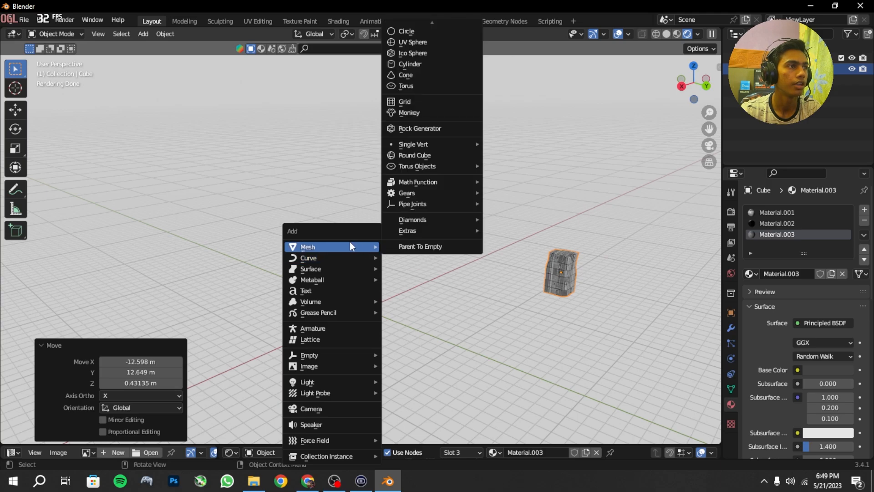
{"action": "mouse_move", "coordinate": [418, 22]}
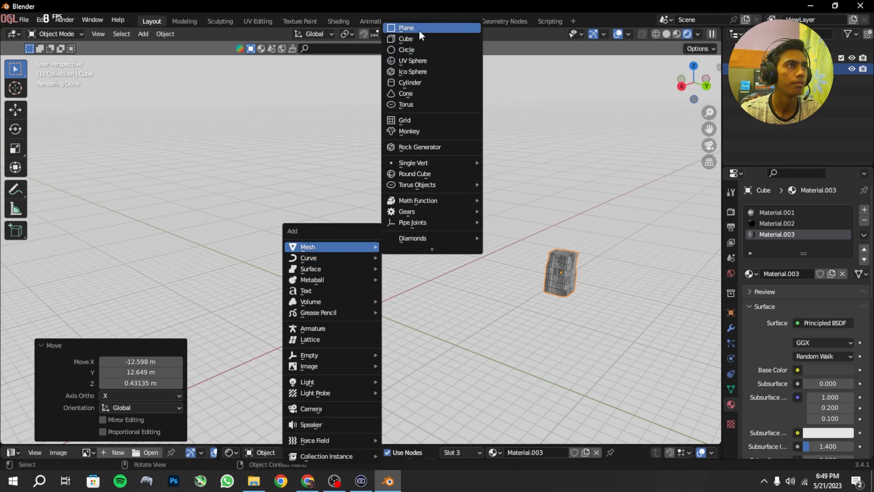
{"action": "left_click", "coordinate": [417, 38]}
Step: Save the project in the Downloads folder as asfgfhsddhs.blend
{"action": "key", "text": "ctrl+s"}
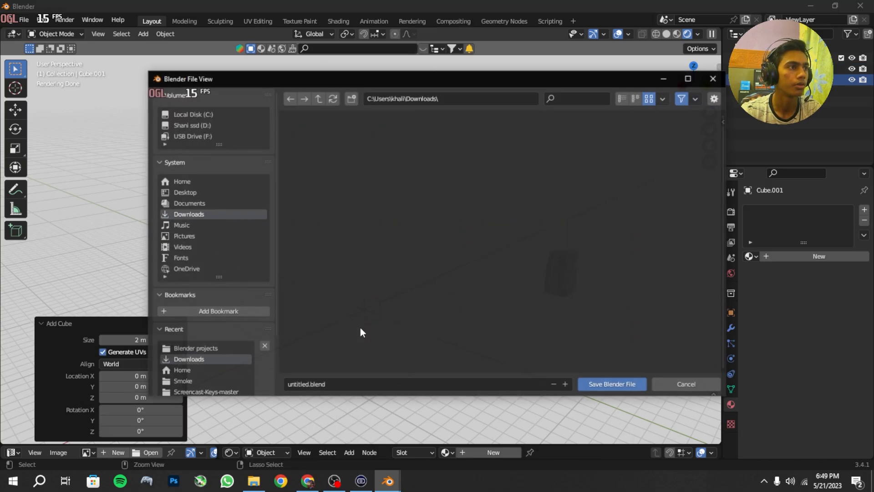
{"action": "type", "text": "asfgfhsddhs"}
{"action": "key", "text": "Return"}
Step: Raise the new cube about 6.69 m in Z and stretch it along Z by a factor of about 6.37
{"action": "scroll", "coordinate": [375, 294], "scroll_direction": "up", "scroll_amount": 2}
{"action": "middle_click_drag", "start_coordinate": [374, 301], "coordinate": [391, 284], "text": "shift"}
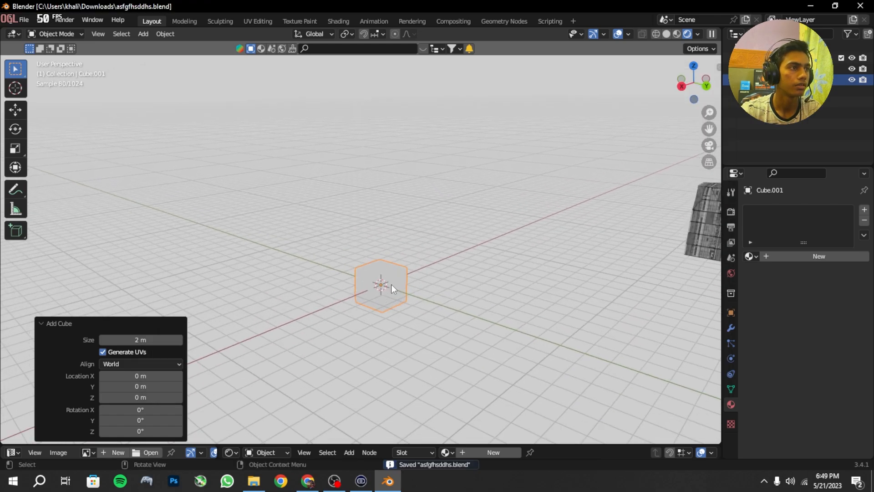
{"action": "key", "text": "g"}
{"action": "key", "text": "z"}
{"action": "left_click", "coordinate": [388, 158]}
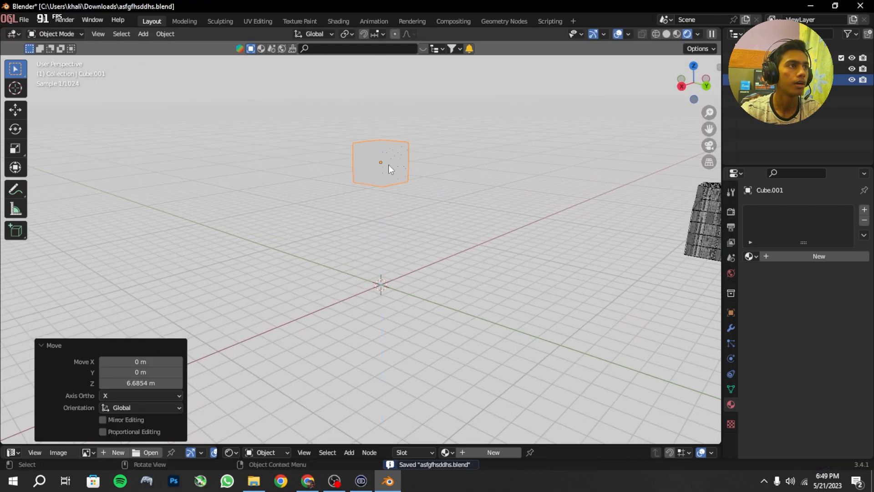
{"action": "key", "text": "s"}
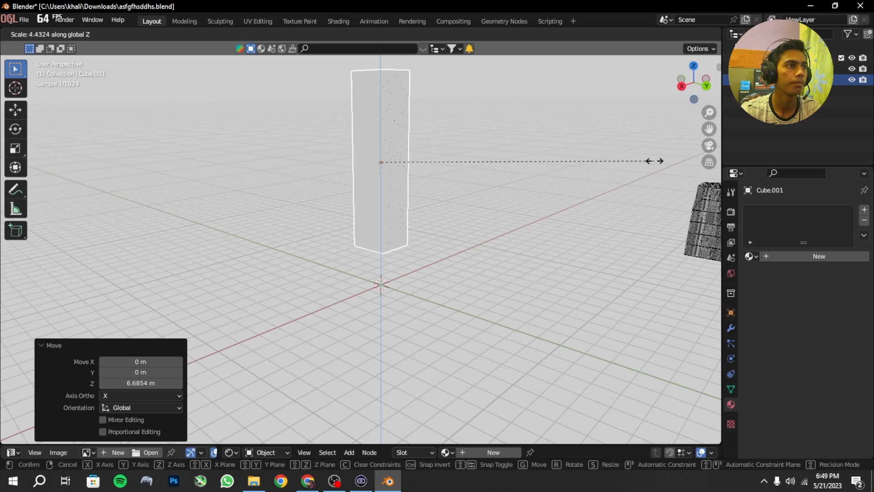
{"action": "left_click", "coordinate": [56, 144]}
{"action": "middle_click_drag", "start_coordinate": [387, 183], "coordinate": [428, 206], "text": "shift"}
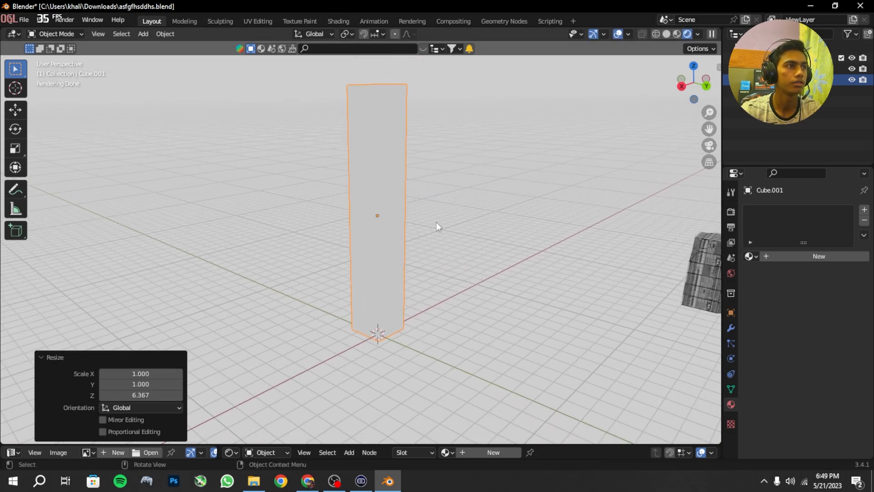
Step: Raise the column about 1.85 m, stretch it further along Z, and raise it another 1.75 m so its base meets the ground
{"action": "key", "text": "g"}
{"action": "key", "text": "z"}
{"action": "left_click", "coordinate": [436, 187]}
{"action": "key", "text": "s"}
{"action": "key", "text": "z"}
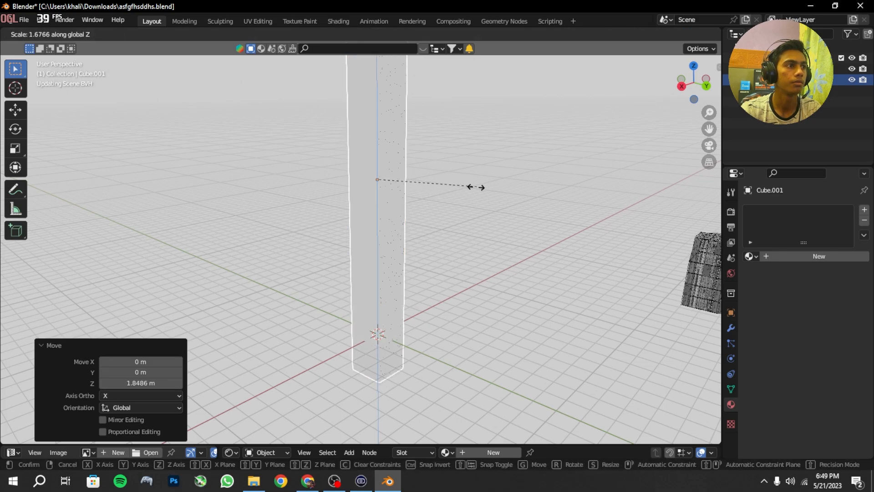
{"action": "left_click", "coordinate": [471, 188]}
{"action": "key", "text": "g"}
{"action": "key", "text": "z"}
{"action": "left_click", "coordinate": [467, 162]}
{"action": "middle_click_drag", "start_coordinate": [468, 158], "coordinate": [479, 382], "text": "shift"}
{"action": "scroll", "coordinate": [449, 275], "scroll_direction": "down", "scroll_amount": 3}
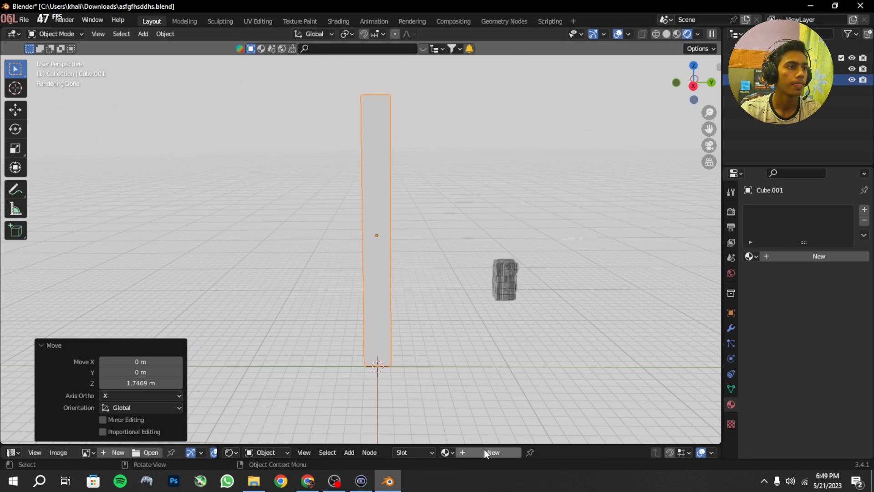
Step: Turn the lower area into a full-width Geometry Node Editor and create a new geometry node tree for the column
{"action": "left_click_drag", "start_coordinate": [485, 443], "coordinate": [373, 243]}
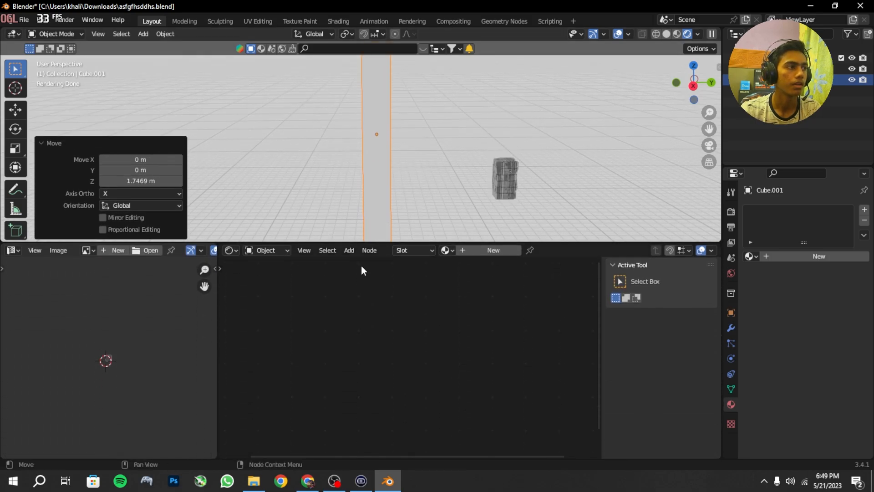
{"action": "left_click", "coordinate": [226, 250]}
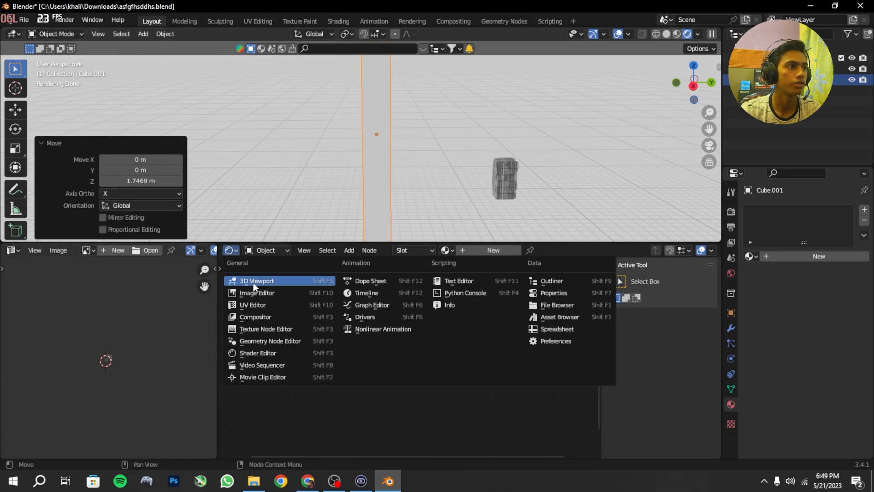
{"action": "left_click", "coordinate": [260, 339]}
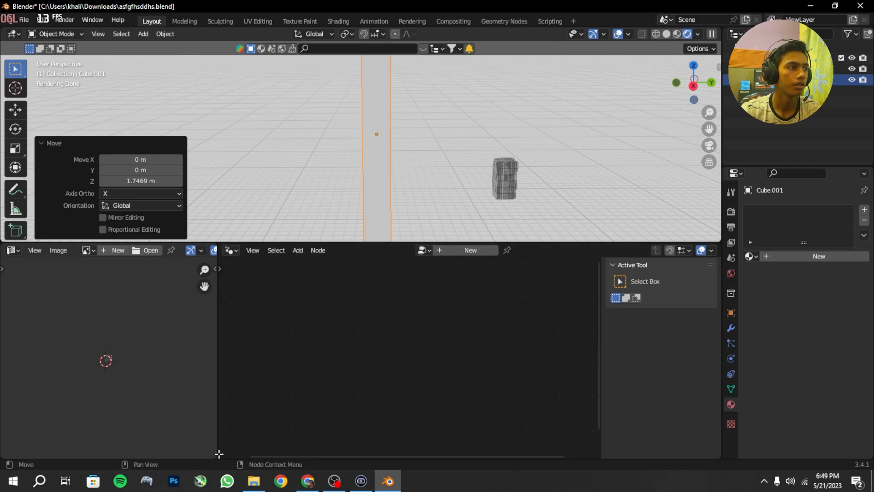
{"action": "left_click_drag", "start_coordinate": [219, 454], "coordinate": [194, 458]}
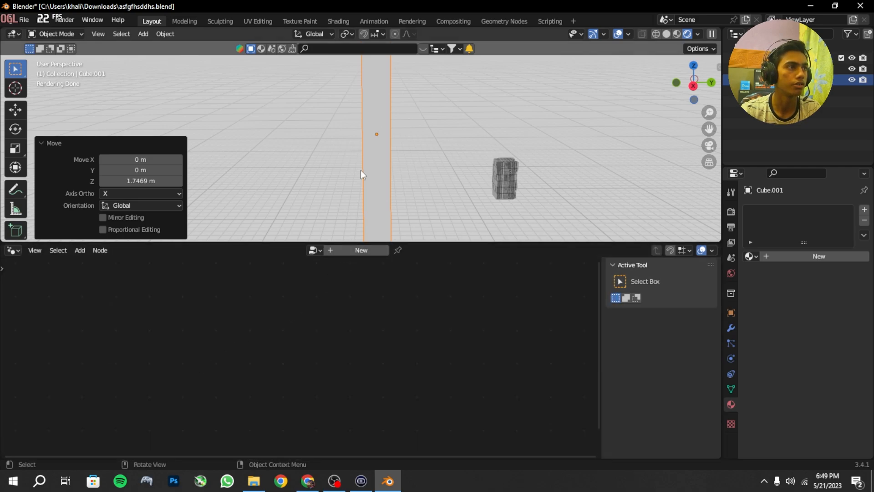
{"action": "left_click", "coordinate": [370, 250]}
{"action": "scroll", "coordinate": [332, 386], "scroll_direction": "up", "scroll_amount": 2}
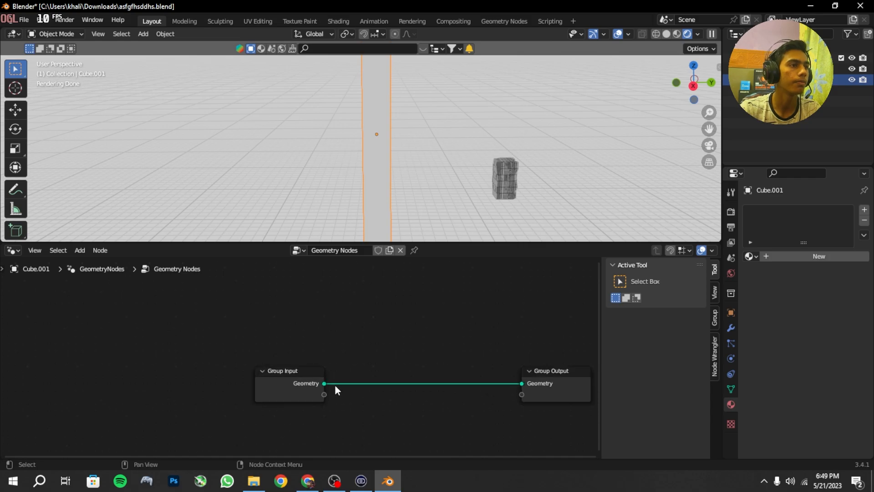
Step: Insert a Distribute Points on Faces node between Group Input and Group Output, and space the three nodes apart
{"action": "key", "text": "shift+a"}
{"action": "left_click", "coordinate": [355, 211]}
{"action": "type", "text": "d"}
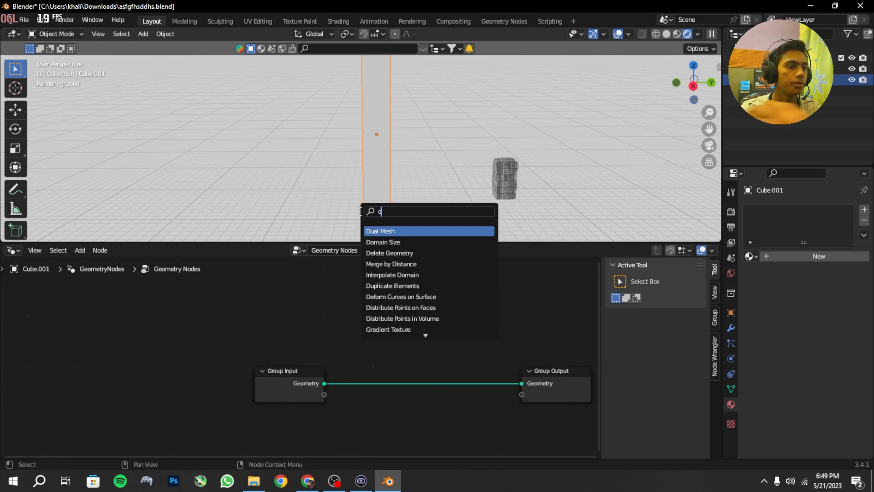
{"action": "type", "text": "istr"}
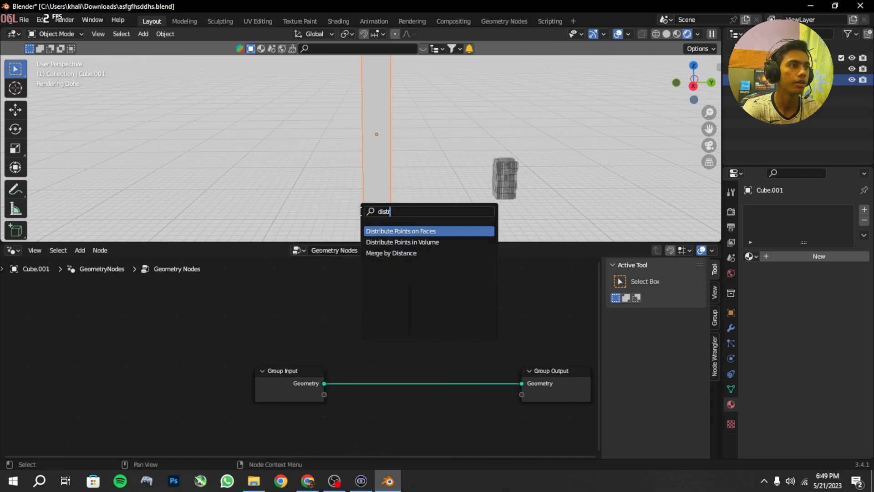
{"action": "key", "text": "Return"}
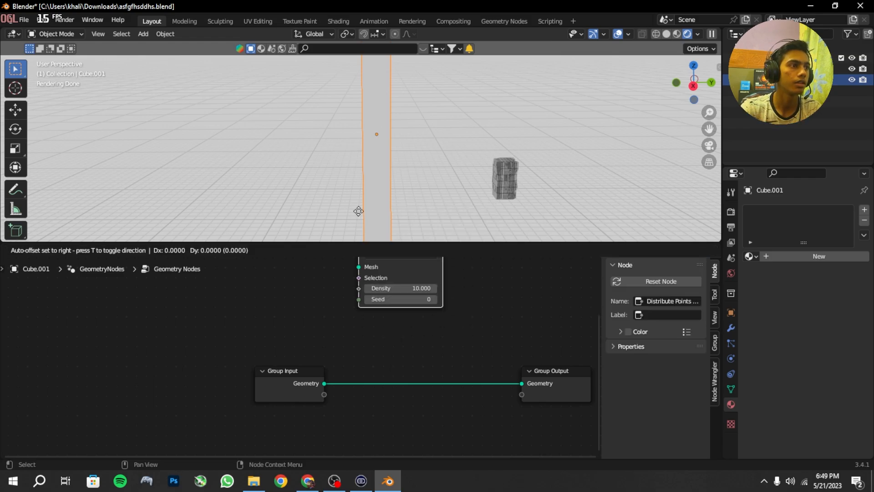
{"action": "left_click", "coordinate": [336, 373]}
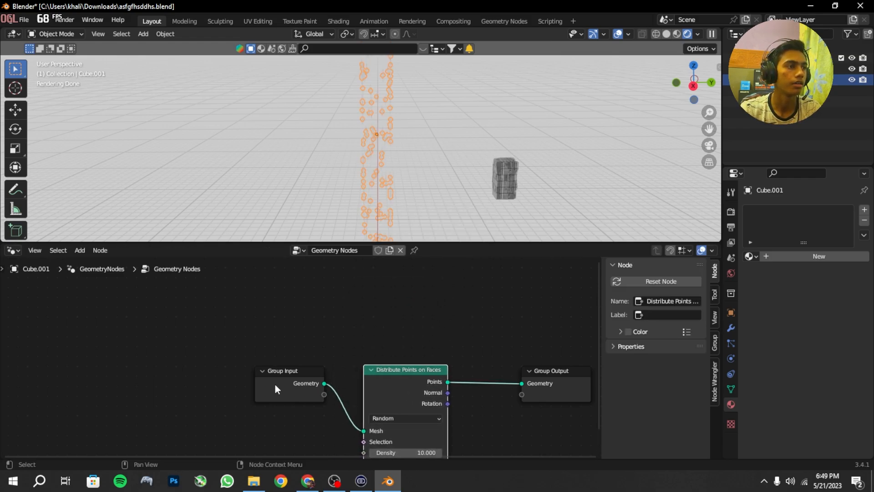
{"action": "left_click_drag", "start_coordinate": [275, 387], "coordinate": [194, 384]}
{"action": "left_click_drag", "start_coordinate": [386, 382], "coordinate": [344, 377]}
{"action": "left_click", "coordinate": [542, 374]}
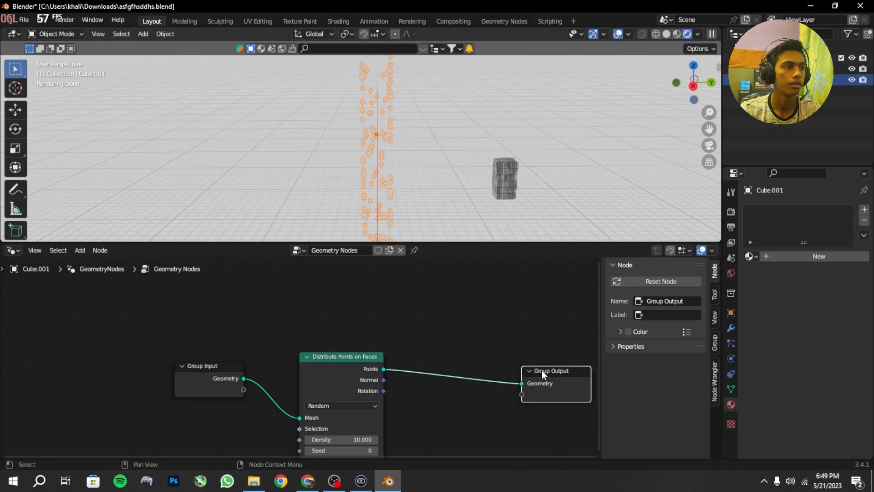
{"action": "left_click_drag", "start_coordinate": [542, 369], "coordinate": [561, 367]}
Step: Insert an Instance on Points node between Distribute Points on Faces and Group Output
{"action": "key", "text": "shift+a"}
{"action": "left_click", "coordinate": [437, 209]}
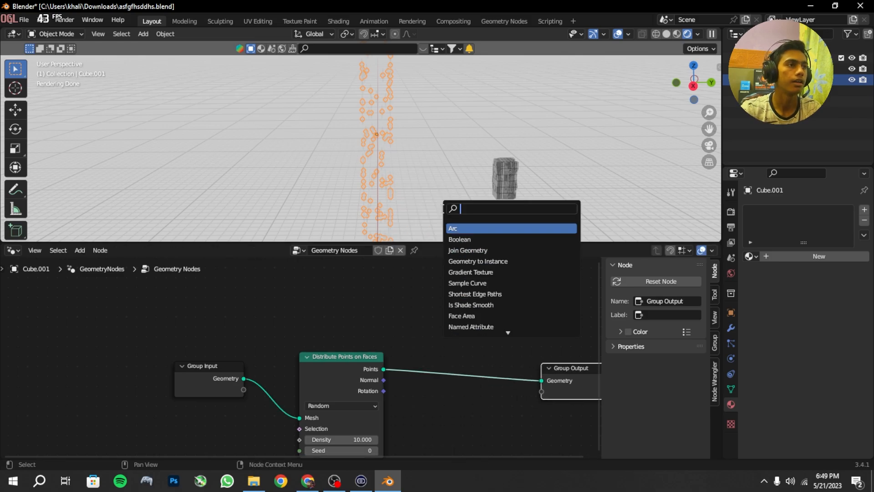
{"action": "type", "text": "insta"}
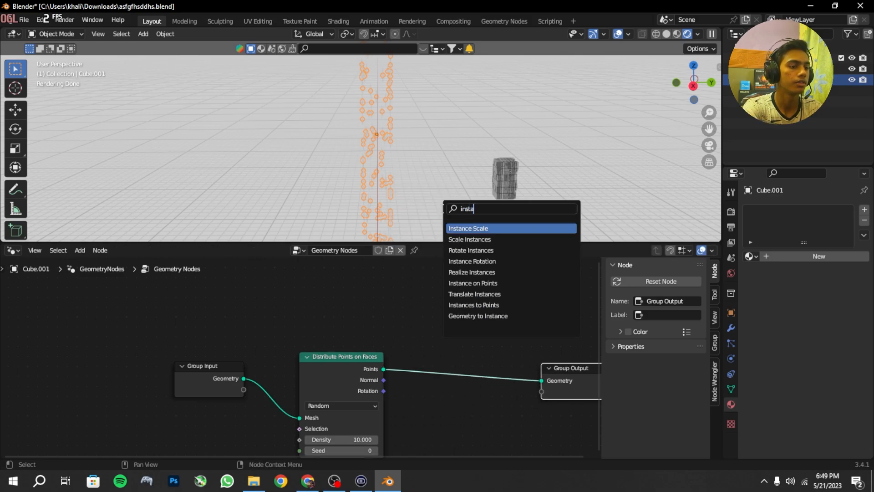
{"action": "type", "text": "nce on"}
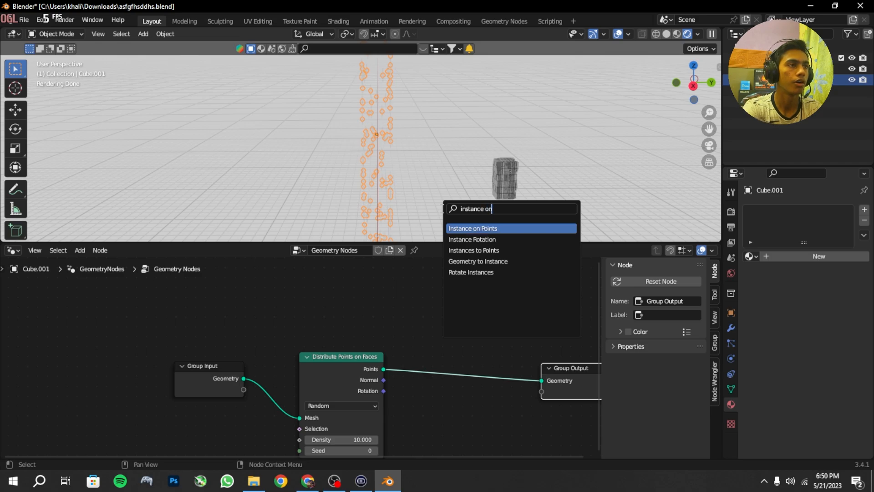
{"action": "key", "text": "Return"}
{"action": "left_click", "coordinate": [483, 369]}
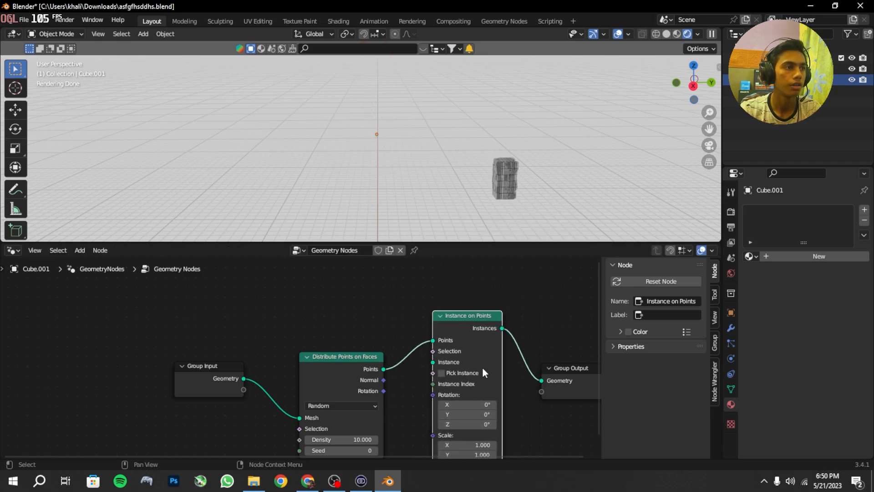
{"action": "left_click_drag", "start_coordinate": [468, 318], "coordinate": [482, 355]}
Step: Bring the building object Cube in as an Object Info node and connect its Geometry to the Instance input of Instance on Points
{"action": "scroll", "coordinate": [407, 380], "scroll_direction": "up", "scroll_amount": 1}
{"action": "middle_click_drag", "start_coordinate": [407, 380], "coordinate": [356, 263]}
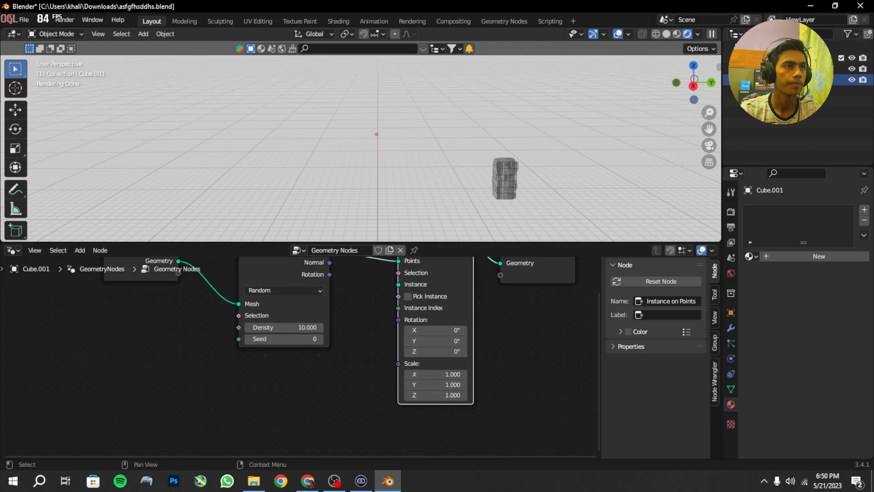
{"action": "left_click_drag", "start_coordinate": [762, 69], "coordinate": [688, 139]}
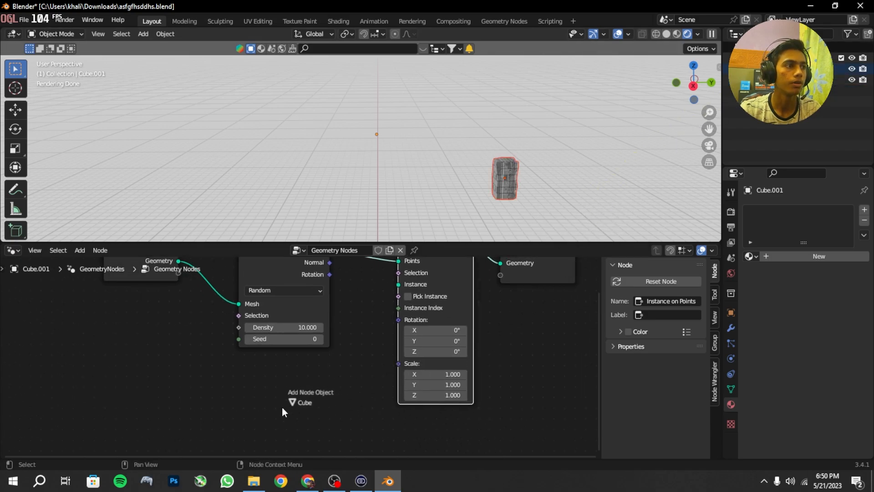
{"action": "left_click_drag", "start_coordinate": [282, 408], "coordinate": [288, 404]}
{"action": "left_click", "coordinate": [335, 381]}
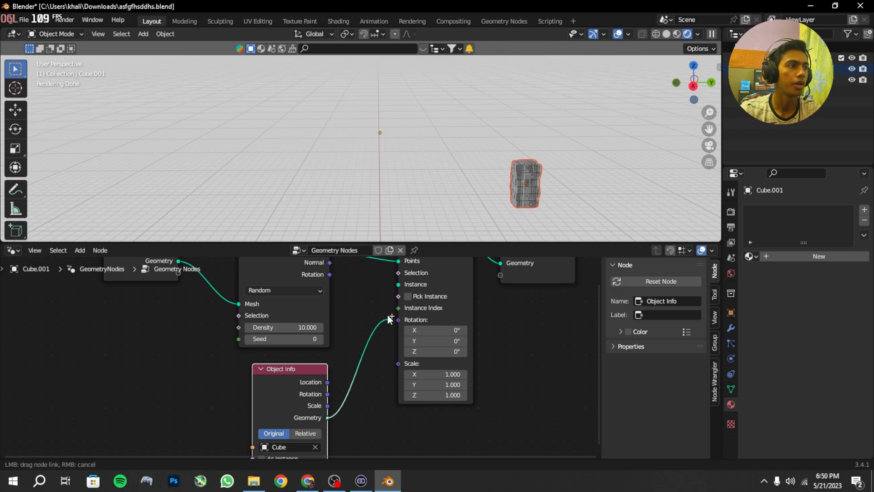
{"action": "left_click_drag", "start_coordinate": [398, 273], "coordinate": [400, 311]}
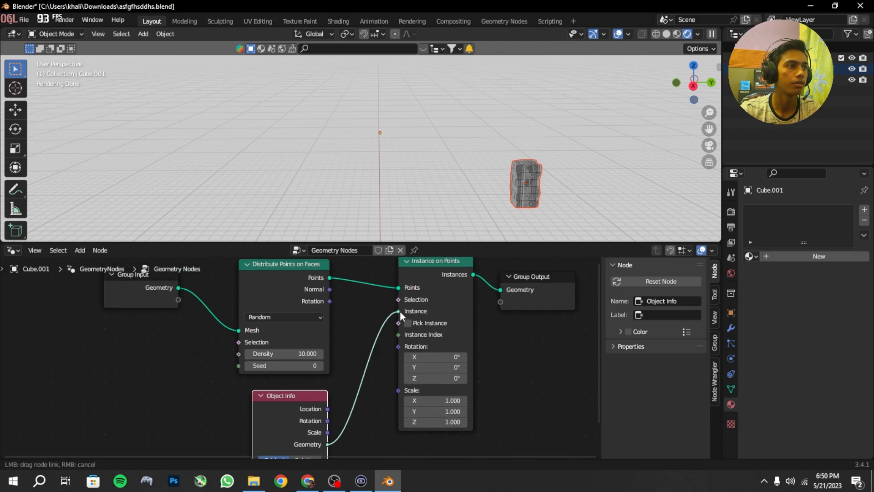
Step: Add a Random Value node set to Float and connect its Value to the Scale input of Instance on Points
{"action": "middle_click_drag", "start_coordinate": [289, 395], "coordinate": [368, 274]}
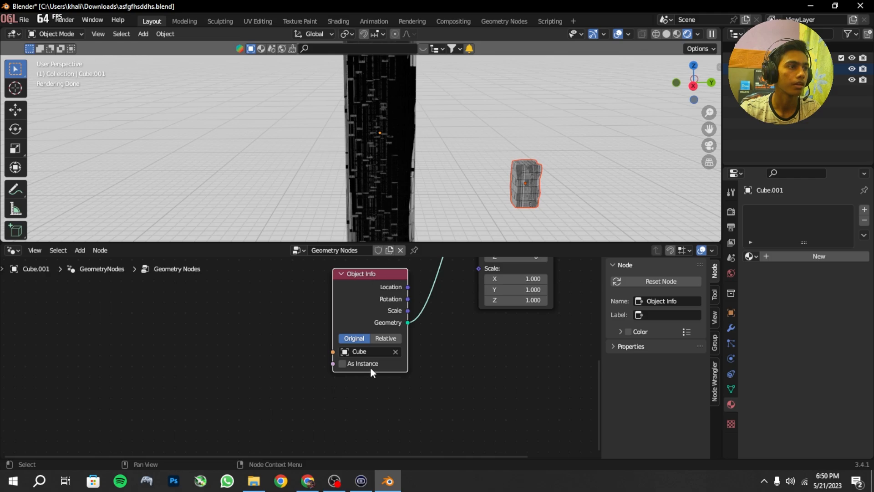
{"action": "scroll", "coordinate": [416, 299], "scroll_direction": "up", "scroll_amount": 2}
{"action": "key", "text": "shift+a"}
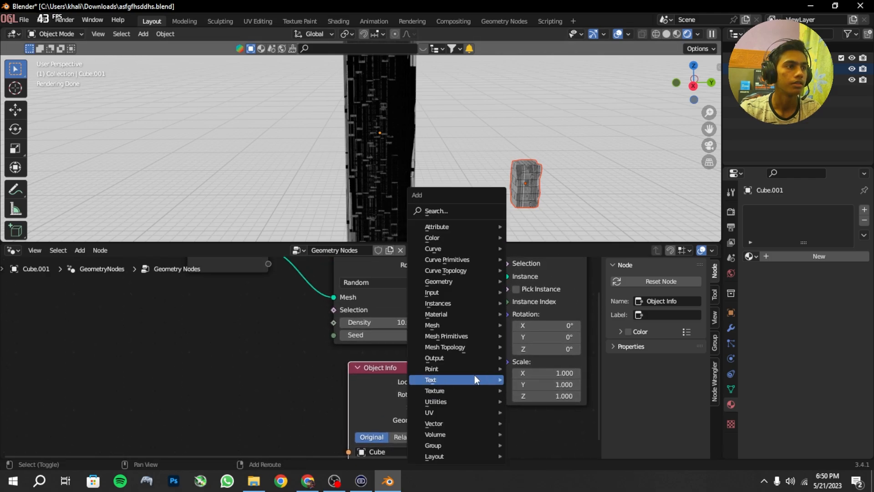
{"action": "left_click", "coordinate": [451, 210]}
{"action": "type", "text": "ra"}
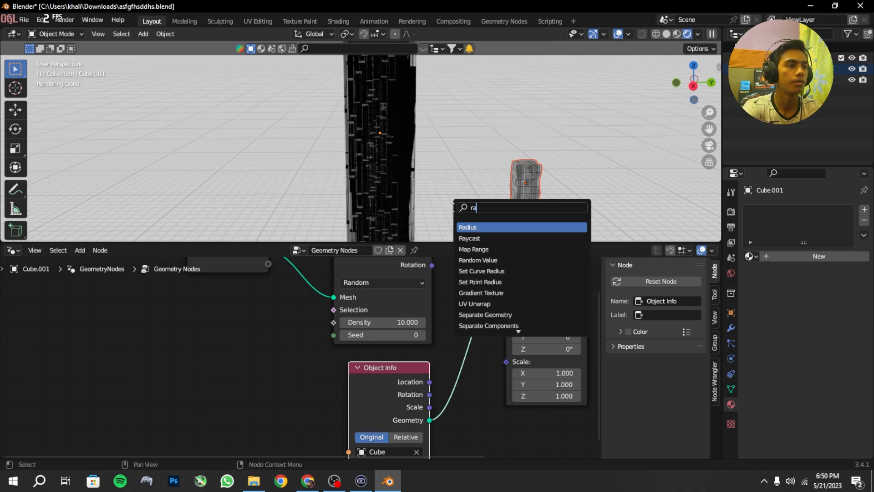
{"action": "type", "text": "nd"}
{"action": "key", "text": "Return"}
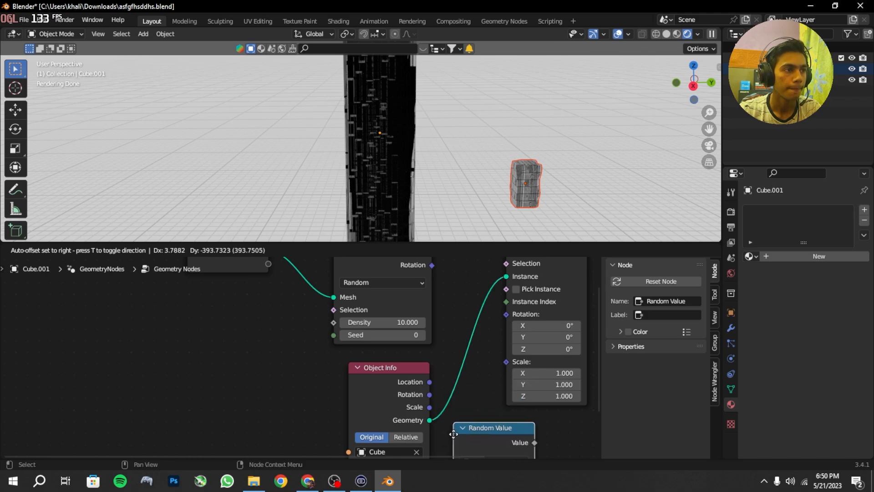
{"action": "left_click", "coordinate": [459, 433]}
{"action": "middle_click_drag", "start_coordinate": [459, 434], "coordinate": [388, 371]}
{"action": "left_click_drag", "start_coordinate": [387, 387], "coordinate": [369, 393]}
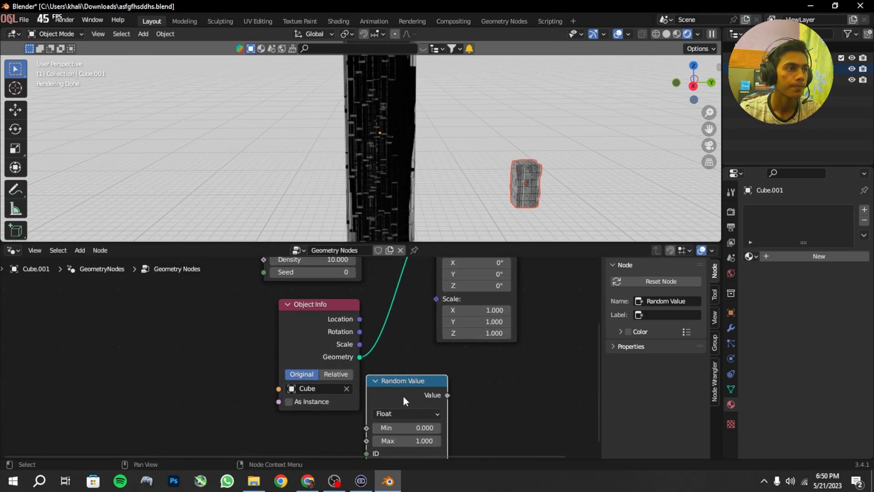
{"action": "left_click", "coordinate": [448, 399]}
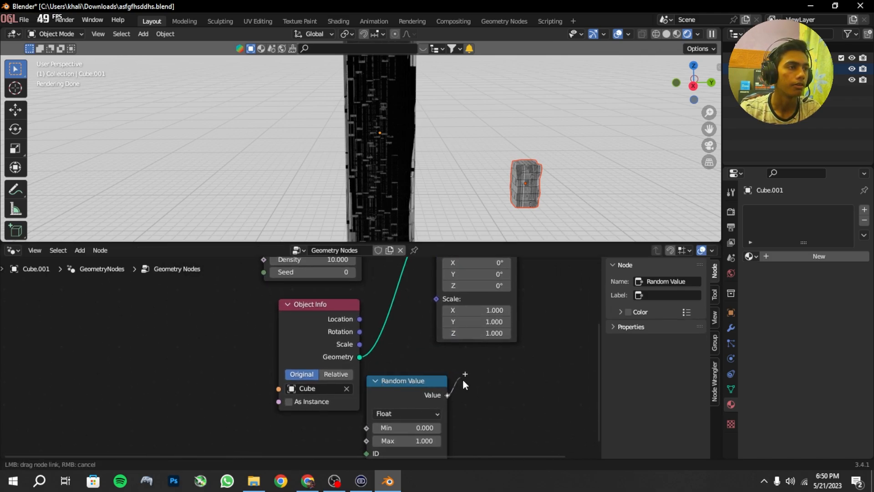
{"action": "left_click_drag", "start_coordinate": [434, 307], "coordinate": [433, 296]}
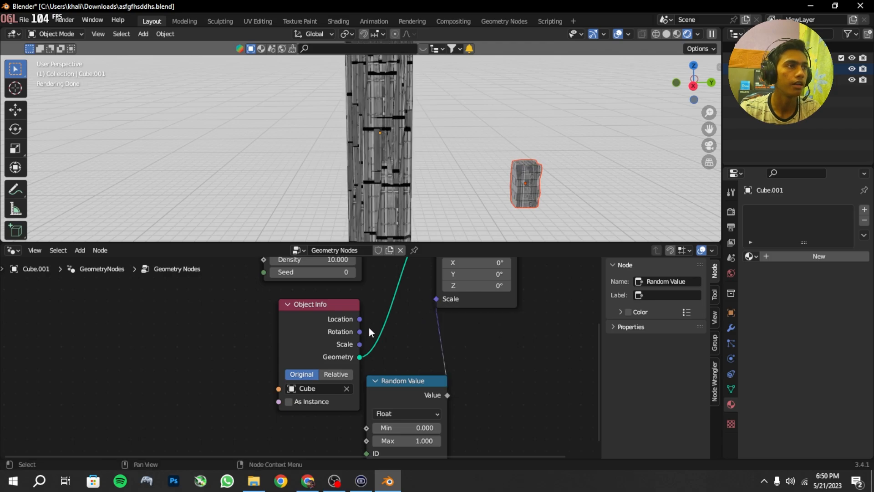
Step: Set the density of the Distribute Points on Faces node to 5
{"action": "scroll", "coordinate": [367, 326], "scroll_direction": "down", "scroll_amount": 2}
{"action": "middle_click_drag", "start_coordinate": [359, 315], "coordinate": [425, 322]}
{"action": "scroll", "coordinate": [436, 421], "scroll_direction": "down", "scroll_amount": 2}
{"action": "scroll", "coordinate": [424, 321], "scroll_direction": "up", "scroll_amount": 2}
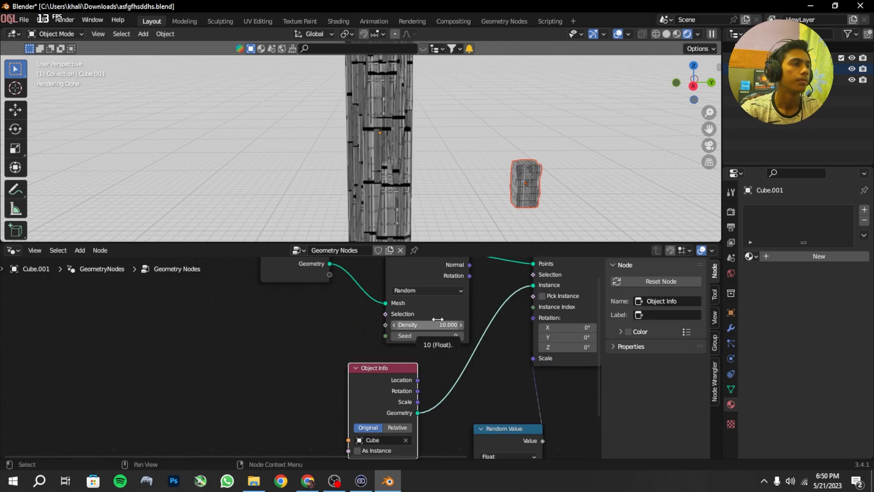
{"action": "middle_click_drag", "start_coordinate": [438, 309], "coordinate": [448, 349]}
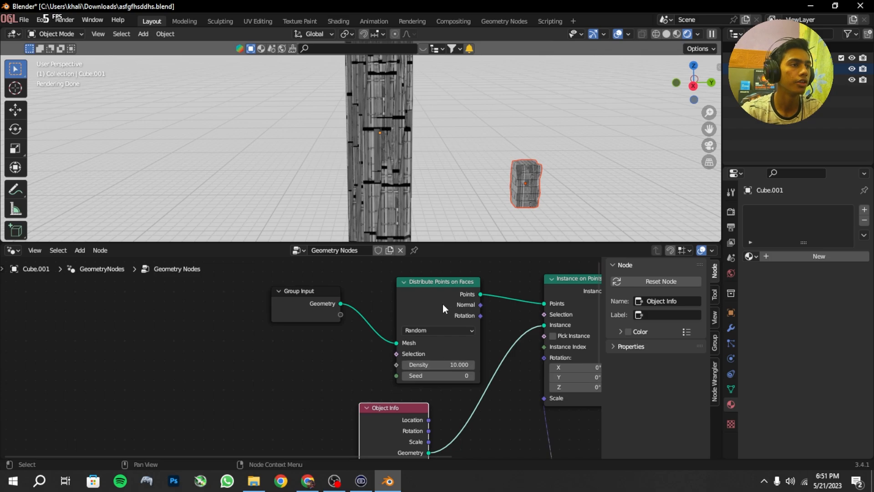
{"action": "mouse_move", "coordinate": [437, 364]}
{"action": "left_mouse_down"}
{"action": "mouse_move", "coordinate": [405, 365]}
{"action": "mouse_move", "coordinate": [446, 366]}
{"action": "left_mouse_up"}
Step: Set the Random Value node's Max to 0.44 to limit the size of the scattered building instances
{"action": "scroll", "coordinate": [380, 113], "scroll_direction": "down", "scroll_amount": 2}
{"action": "middle_click_drag", "start_coordinate": [372, 112], "coordinate": [417, 118]}
{"action": "scroll", "coordinate": [505, 314], "scroll_direction": "up", "scroll_amount": 1}
{"action": "middle_click_drag", "start_coordinate": [505, 314], "coordinate": [431, 377]}
{"action": "left_click_drag", "start_coordinate": [446, 403], "coordinate": [427, 403]}
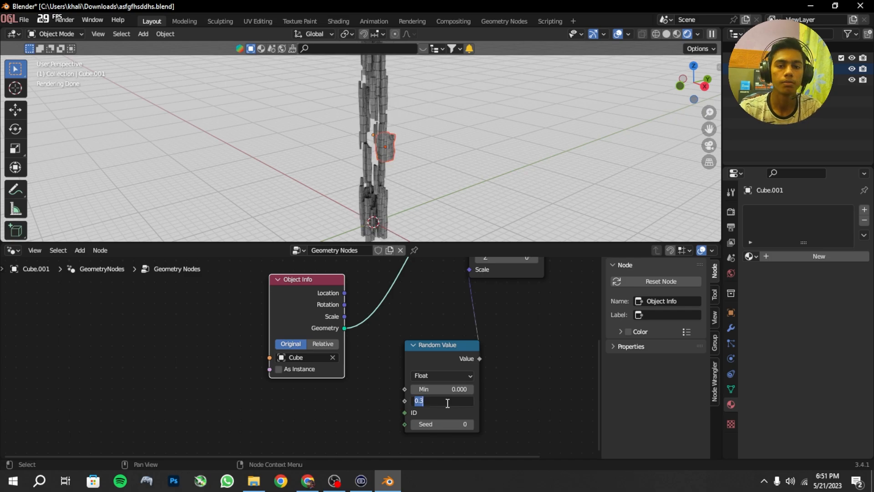
{"action": "key", "text": "Return"}
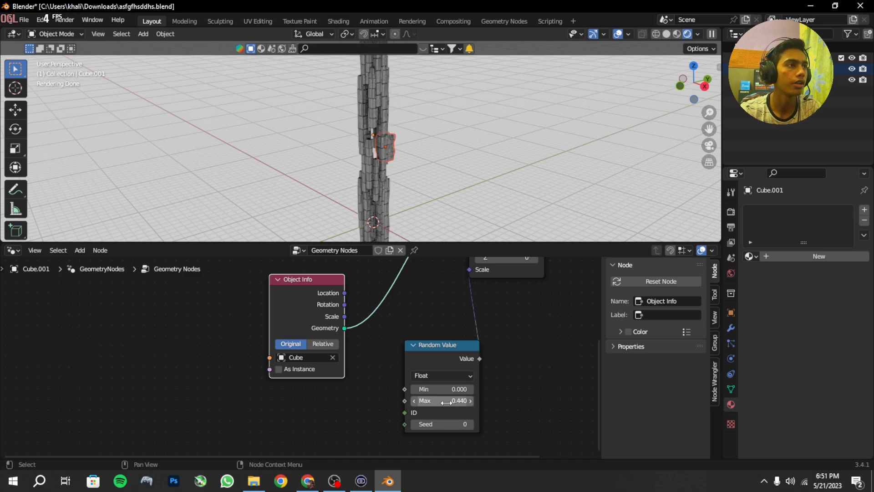
Step: Enlarge the 3D viewport and examine the instanced column from several sides with overlays hidden, checking it against the node settings
{"action": "middle_click_drag", "start_coordinate": [382, 191], "coordinate": [436, 237]}
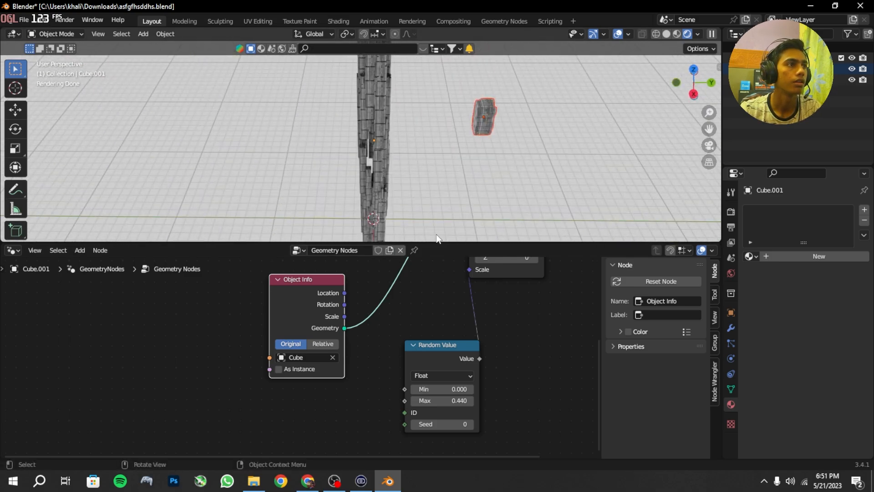
{"action": "left_click_drag", "start_coordinate": [436, 241], "coordinate": [436, 443]}
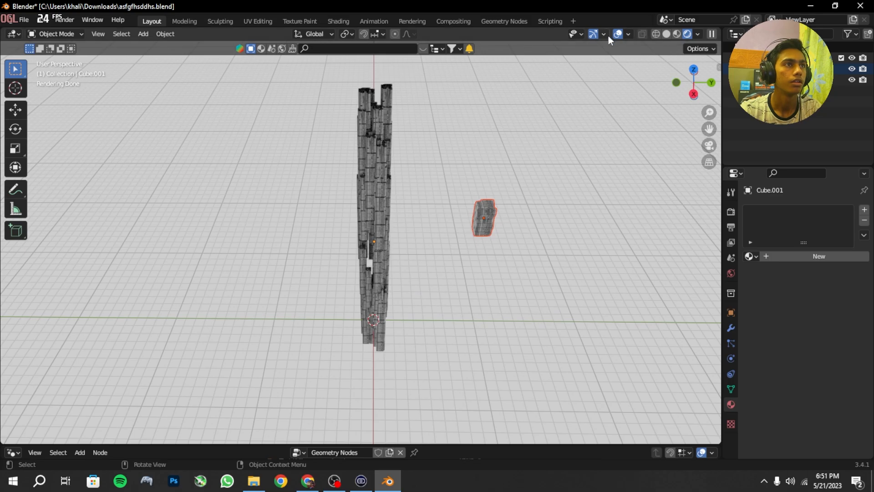
{"action": "left_click", "coordinate": [617, 34]}
{"action": "middle_click_drag", "start_coordinate": [532, 94], "coordinate": [461, 417]}
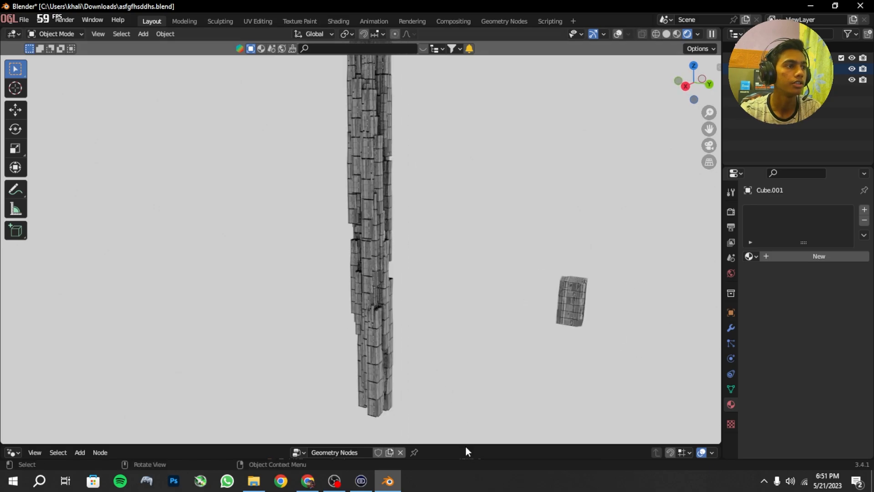
{"action": "left_click_drag", "start_coordinate": [466, 445], "coordinate": [441, 245]}
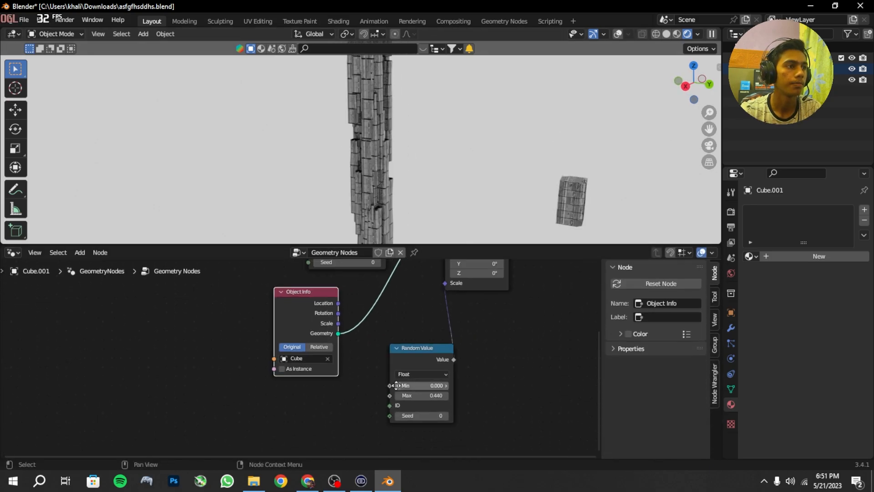
{"action": "middle_click_drag", "start_coordinate": [396, 385], "coordinate": [414, 460]}
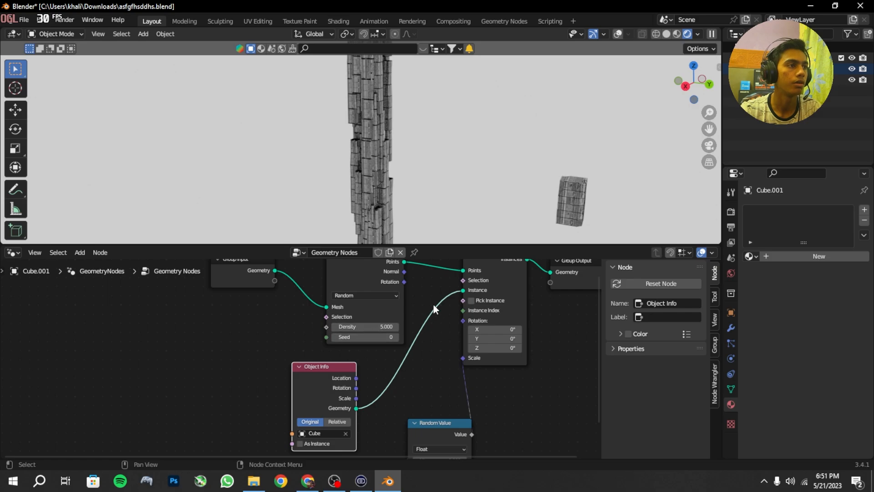
{"action": "left_click_drag", "start_coordinate": [458, 246], "coordinate": [455, 446]}
{"action": "middle_click_drag", "start_coordinate": [382, 191], "coordinate": [399, 231], "text": "shift"}
{"action": "scroll", "coordinate": [464, 193], "scroll_direction": "down", "scroll_amount": 2}
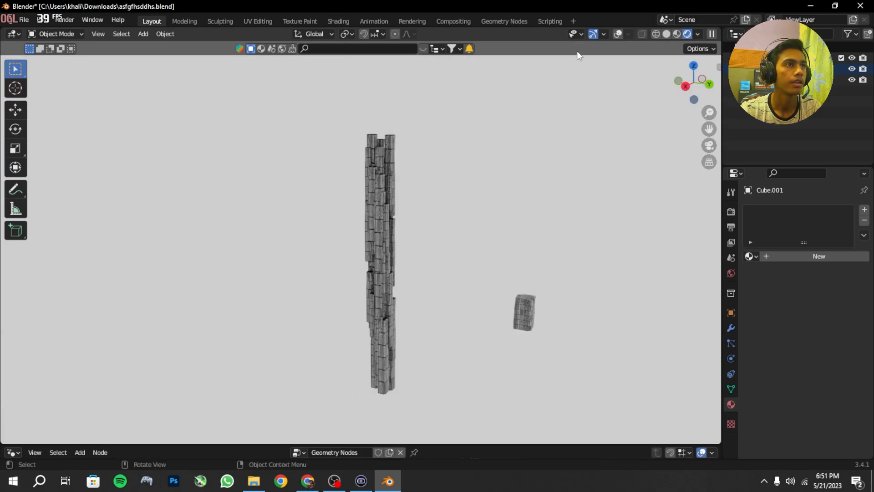
Step: Turn overlays back on, select the column Cube.001 and enter Edit Mode with X-ray enabled
{"action": "left_click", "coordinate": [617, 34]}
{"action": "left_click", "coordinate": [368, 246]}
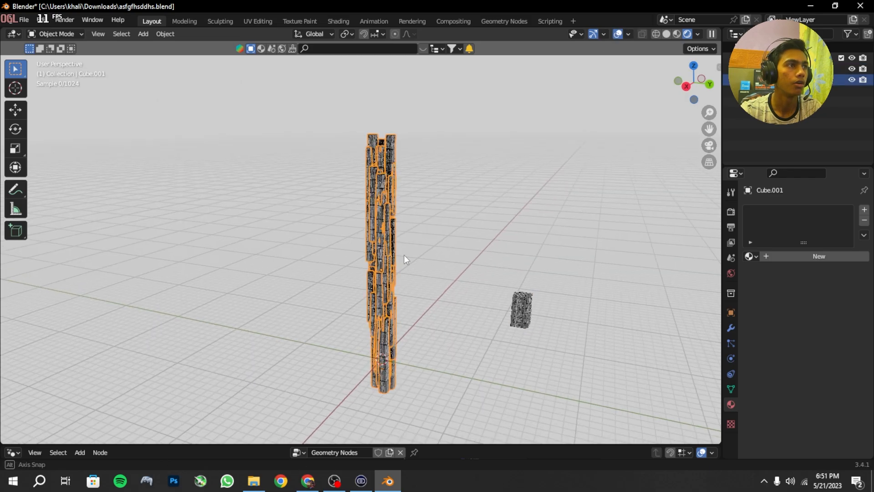
{"action": "middle_click_drag", "start_coordinate": [403, 255], "coordinate": [386, 283]}
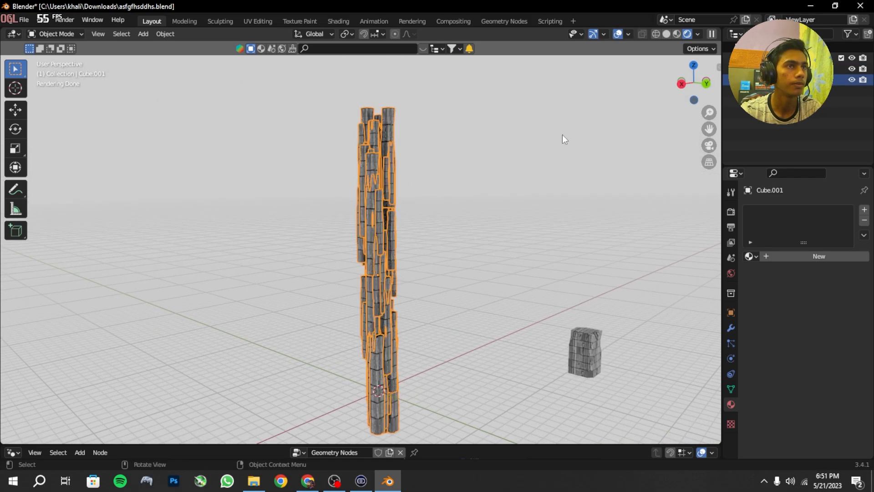
{"action": "key", "text": "Tab"}
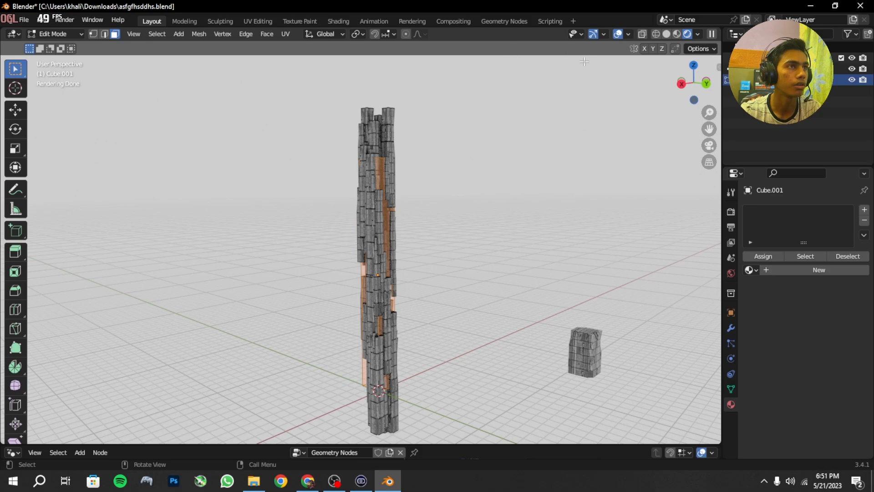
{"action": "left_click", "coordinate": [643, 36]}
Step: Subdivide the column's selected faces with 10 cuts and check the denser instances with overlays briefly hidden
{"action": "scroll", "coordinate": [416, 342], "scroll_direction": "up", "scroll_amount": 2}
{"action": "middle_click_drag", "start_coordinate": [417, 341], "coordinate": [368, 332]}
{"action": "right_click", "coordinate": [364, 229]}
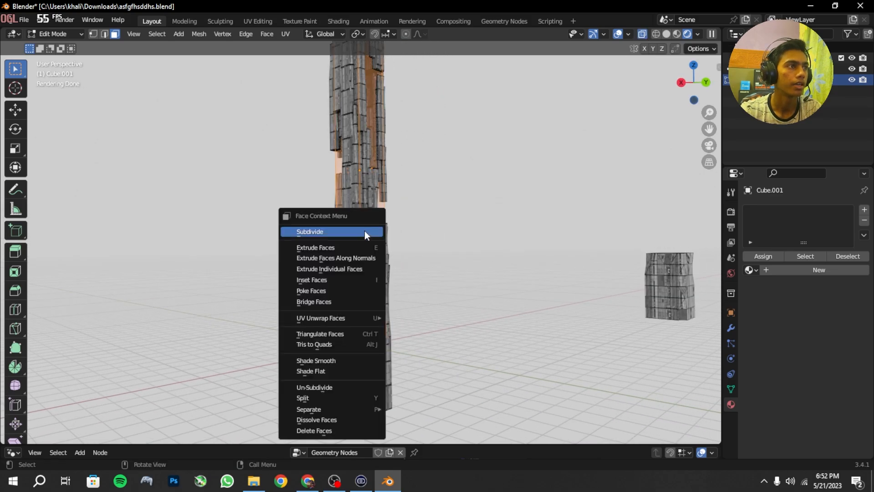
{"action": "left_click", "coordinate": [364, 229]}
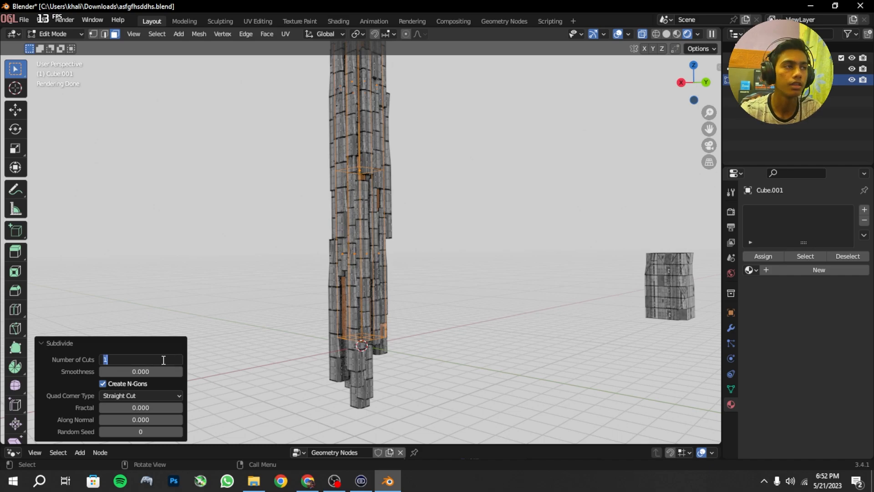
{"action": "key", "text": "Return"}
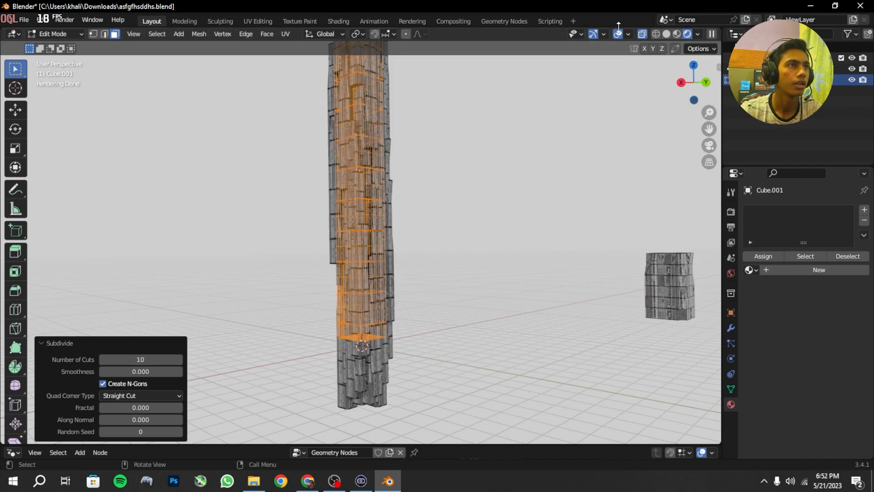
{"action": "left_click", "coordinate": [617, 34]}
{"action": "middle_click_drag", "start_coordinate": [411, 168], "coordinate": [556, 78]}
{"action": "scroll", "coordinate": [473, 243], "scroll_direction": "up", "scroll_amount": 3}
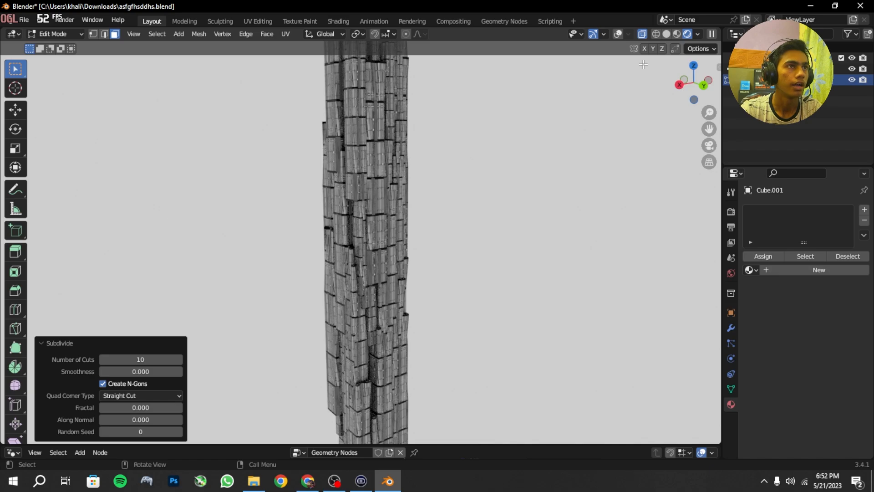
{"action": "left_click", "coordinate": [621, 31]}
Step: Select the lowest band of the column's faces and scale it up by about 2.23 to widen the base
{"action": "mouse_move", "coordinate": [359, 400]}
{"action": "middle_mouse_down"}
{"action": "mouse_move", "coordinate": [344, 384]}
{"action": "mouse_move", "coordinate": [313, 233]}
{"action": "mouse_move", "coordinate": [323, 207]}
{"action": "middle_mouse_up"}
{"action": "middle_click_drag", "start_coordinate": [297, 270], "coordinate": [297, 240], "text": "shift"}
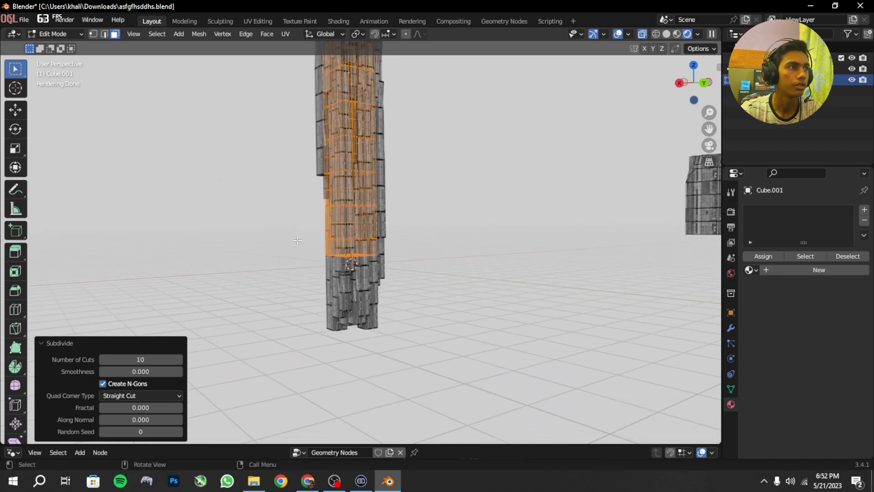
{"action": "left_click_drag", "start_coordinate": [274, 233], "coordinate": [314, 248]}
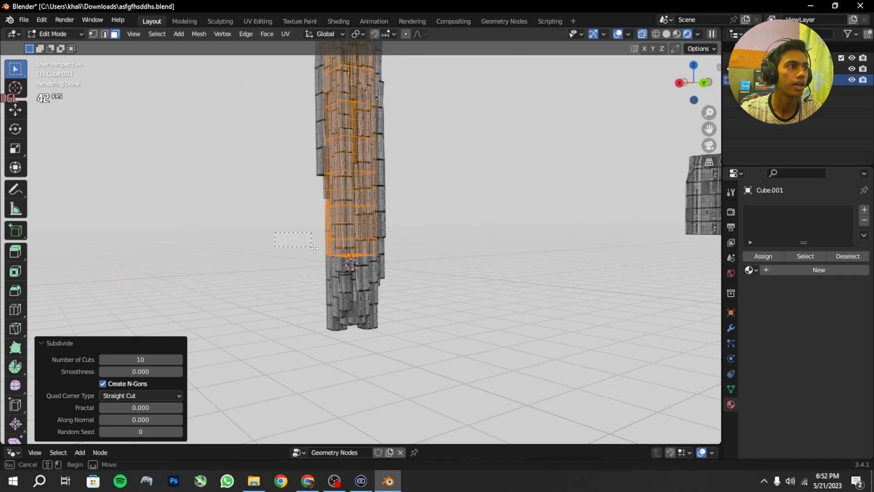
{"action": "left_click_drag", "start_coordinate": [411, 303], "coordinate": [411, 304]}
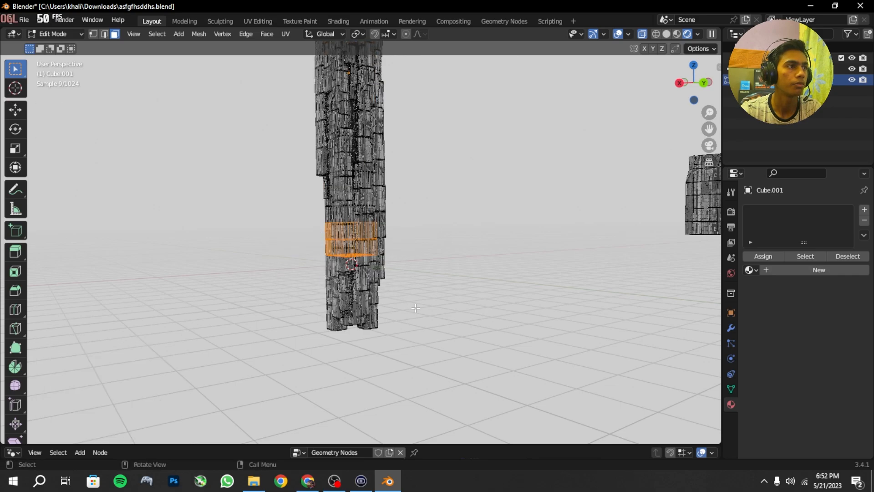
{"action": "key", "text": "s"}
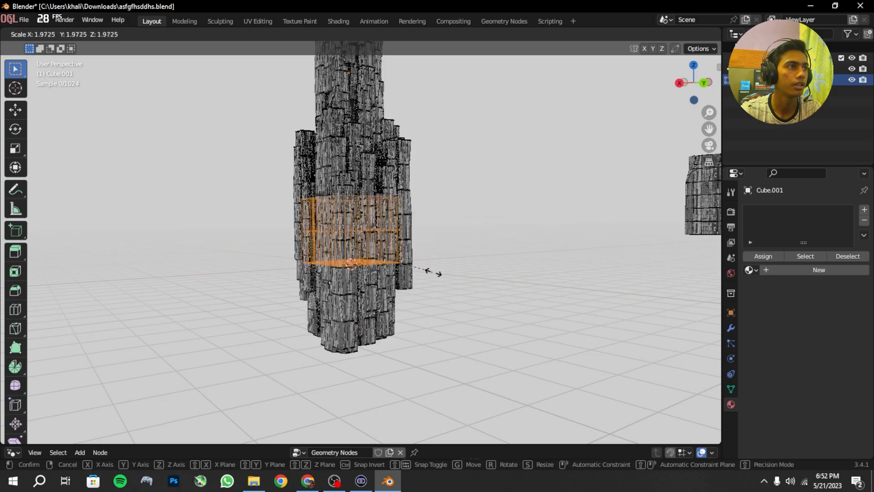
{"action": "left_click", "coordinate": [442, 275]}
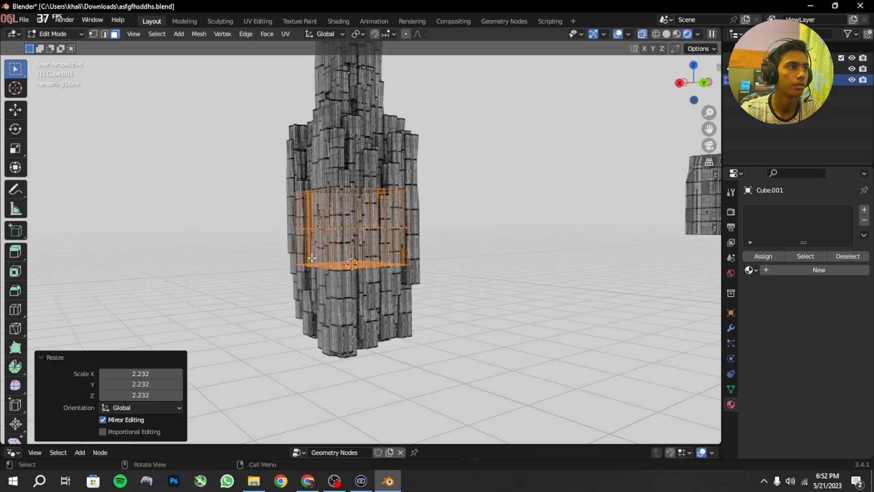
Step: Select a strip of faces at the column's base and move it outward by about 0.22 m X, 1.19 m Y and -0.33 m Z
{"action": "key", "text": "ctrl+z"}
{"action": "middle_click_drag", "start_coordinate": [377, 292], "coordinate": [412, 314]}
{"action": "key", "text": "g"}
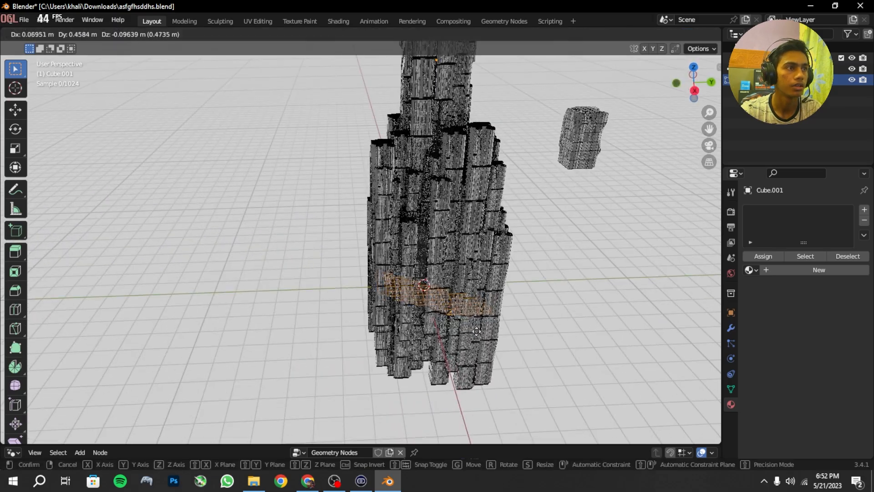
{"action": "left_click", "coordinate": [441, 346]}
Step: Scale the base's selected strip of faces by about -1.985 to spread buildings to the opposite side
{"action": "middle_click_drag", "start_coordinate": [441, 345], "coordinate": [396, 337]}
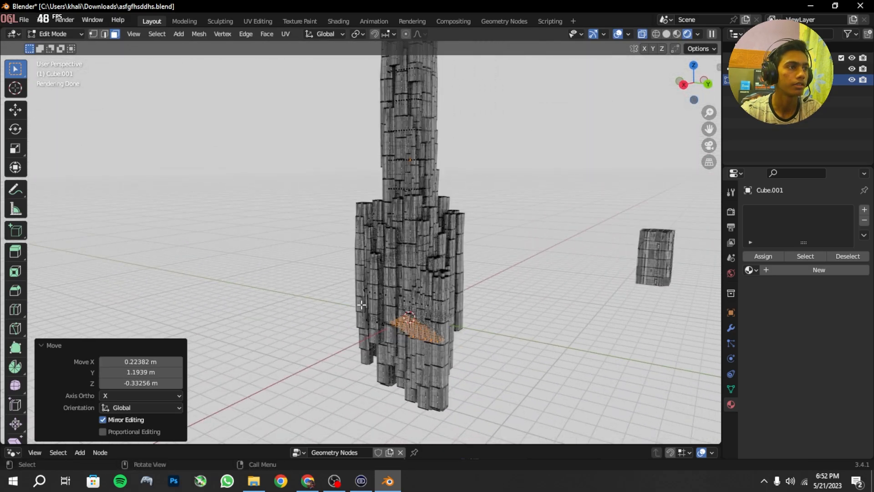
{"action": "key", "text": "s"}
{"action": "left_click", "coordinate": [412, 306]}
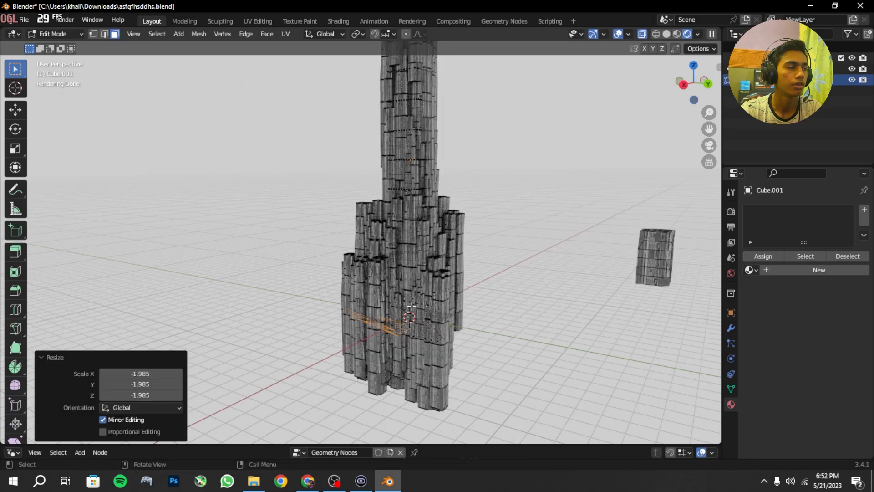
Step: Select a small patch of faces partway up the shaft, above the widened base, and move it outward
{"action": "middle_click_drag", "start_coordinate": [463, 277], "coordinate": [447, 368], "text": "shift"}
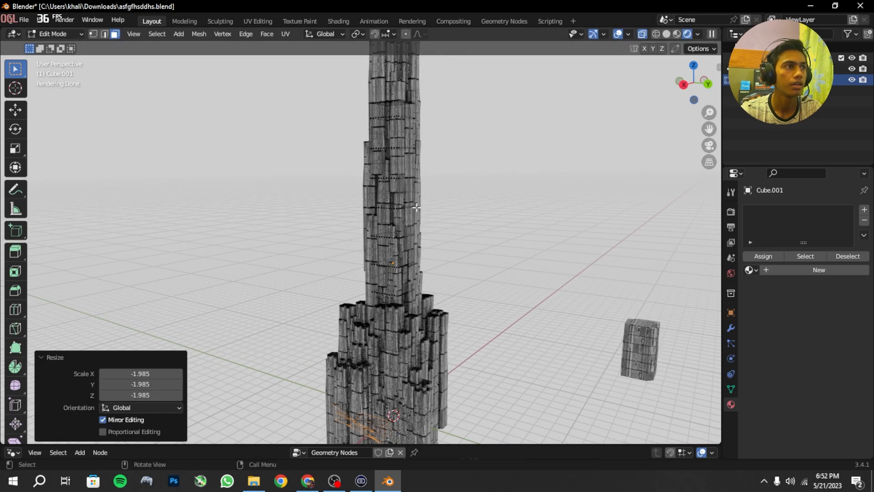
{"action": "scroll", "coordinate": [417, 207], "scroll_direction": "up", "scroll_amount": 1}
{"action": "middle_click_drag", "start_coordinate": [417, 208], "coordinate": [410, 197]}
{"action": "left_click_drag", "start_coordinate": [394, 235], "coordinate": [450, 284]}
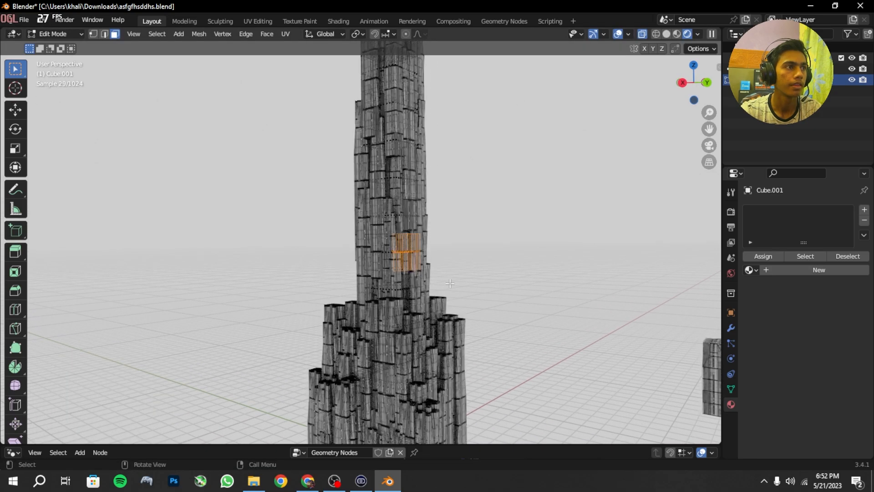
{"action": "key", "text": "g"}
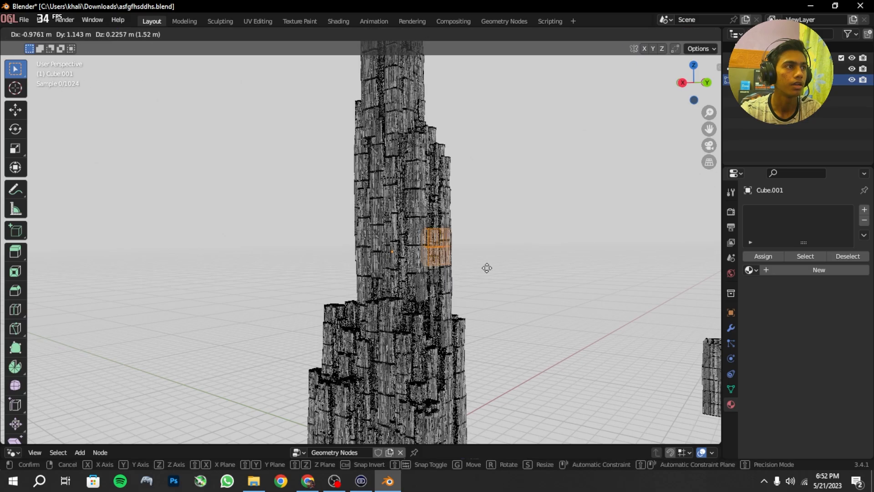
{"action": "left_click", "coordinate": [421, 277]}
Step: Scale the mid-shaft face patch by about 1.83 and move it by about 0.14 m X, -1.46 m Y and 0.04 m Z
{"action": "middle_click_drag", "start_coordinate": [421, 277], "coordinate": [320, 244]}
{"action": "key", "text": "s"}
{"action": "left_click", "coordinate": [360, 225]}
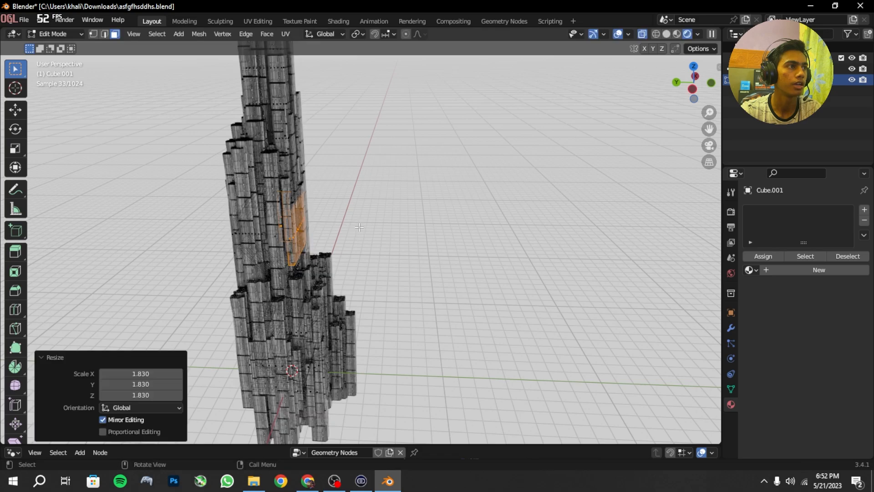
{"action": "key", "text": "g"}
{"action": "left_click", "coordinate": [385, 227]}
Step: Select a few faces near the top of the tower and raise them along the Z axis
{"action": "middle_click_drag", "start_coordinate": [296, 109], "coordinate": [355, 207], "text": "shift"}
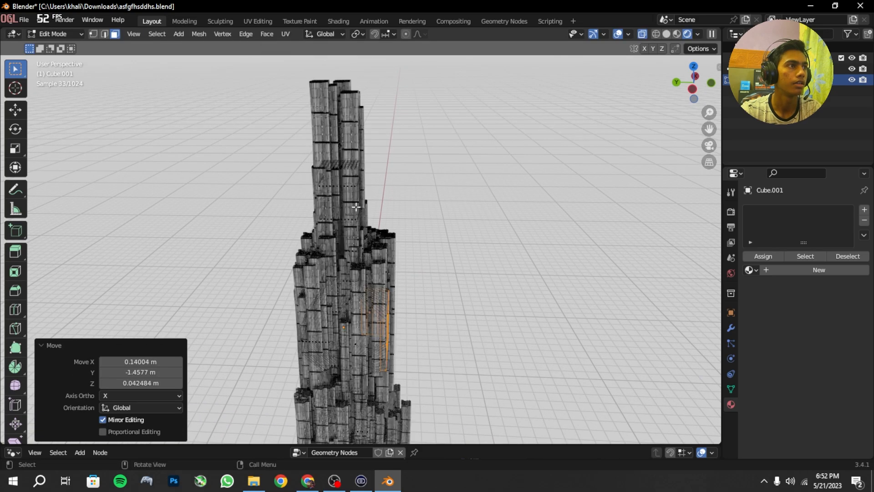
{"action": "left_click_drag", "start_coordinate": [321, 135], "coordinate": [348, 161]}
{"action": "key", "text": "g"}
{"action": "key", "text": "z"}
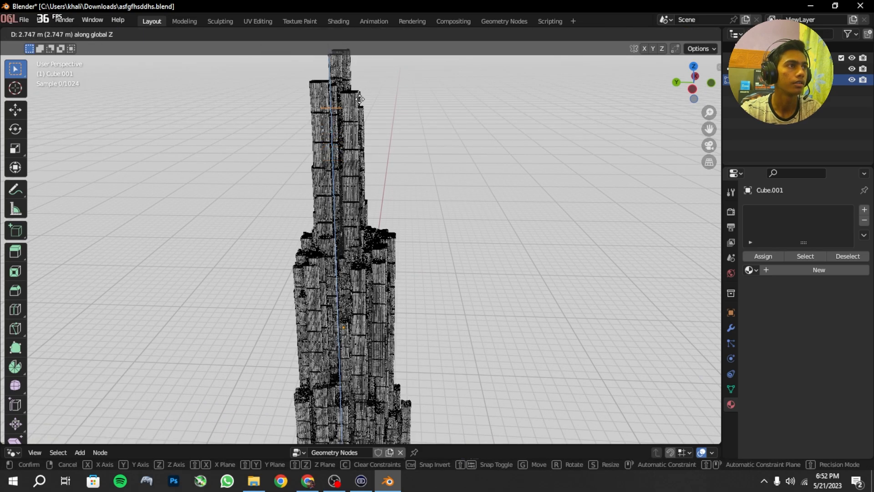
{"action": "left_click", "coordinate": [360, 71]}
Step: Select a small group of faces in the upper shaft and raise it about 10.6 m along Z to form a spire
{"action": "middle_click_drag", "start_coordinate": [344, 200], "coordinate": [370, 273], "text": "shift"}
{"action": "left_click_drag", "start_coordinate": [355, 238], "coordinate": [372, 253]}
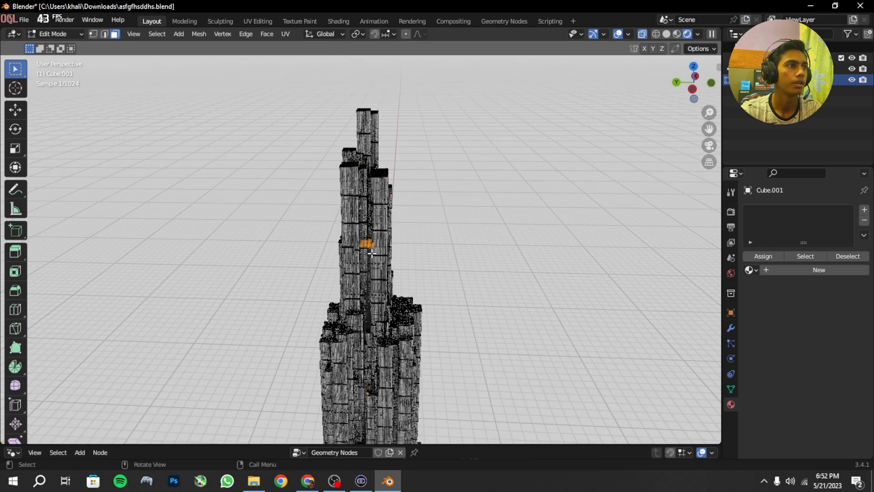
{"action": "key", "text": "g"}
{"action": "key", "text": "z"}
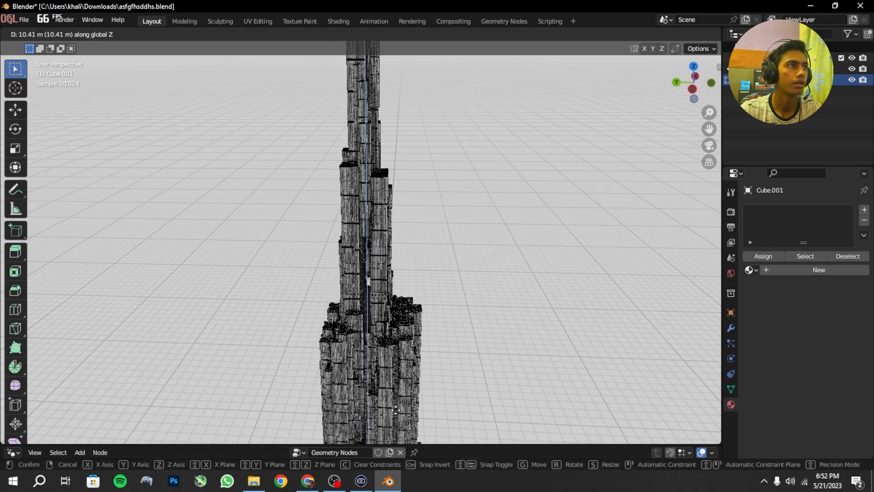
{"action": "left_click", "coordinate": [395, 409]}
Step: Select a small patch of faces low in the tower's base and move it to vary the base's outline
{"action": "scroll", "coordinate": [395, 409], "scroll_direction": "down", "scroll_amount": 3}
{"action": "middle_click_drag", "start_coordinate": [395, 410], "coordinate": [592, 317]}
{"action": "scroll", "coordinate": [455, 423], "scroll_direction": "down", "scroll_amount": 3}
{"action": "middle_click_drag", "start_coordinate": [357, 424], "coordinate": [372, 390], "text": "shift"}
{"action": "scroll", "coordinate": [372, 390], "scroll_direction": "up", "scroll_amount": 3}
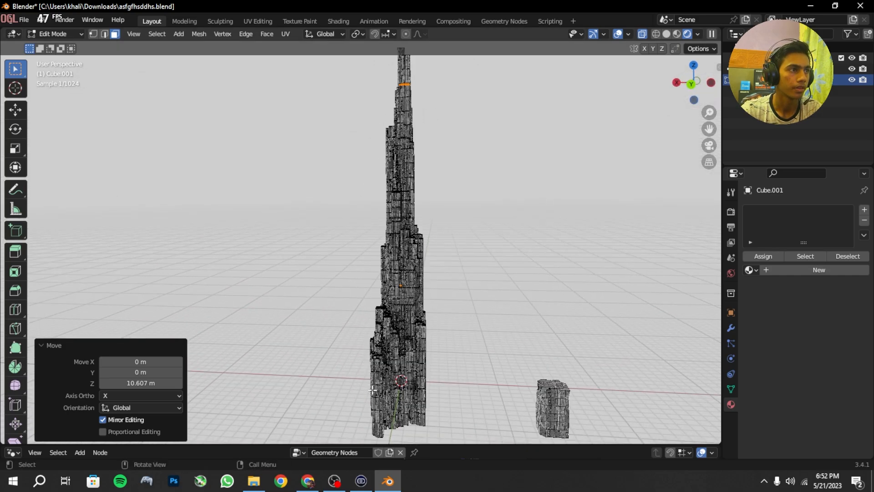
{"action": "key", "text": "g"}
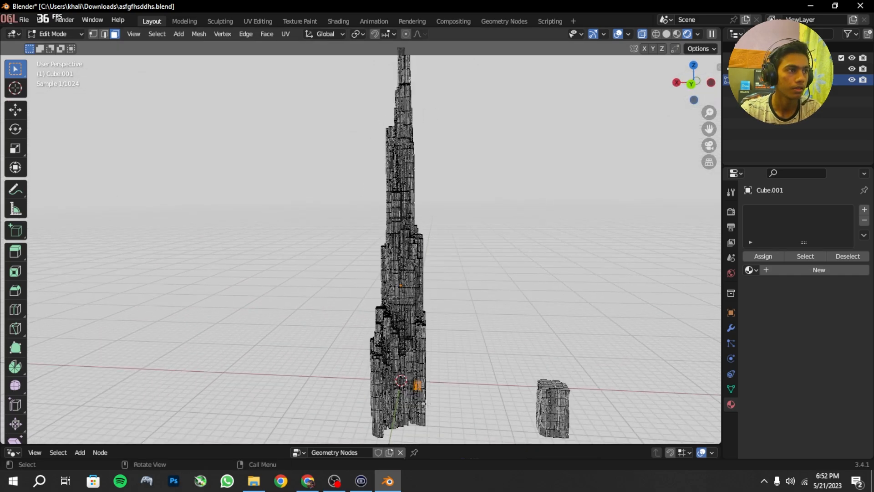
{"action": "left_click", "coordinate": [418, 394]}
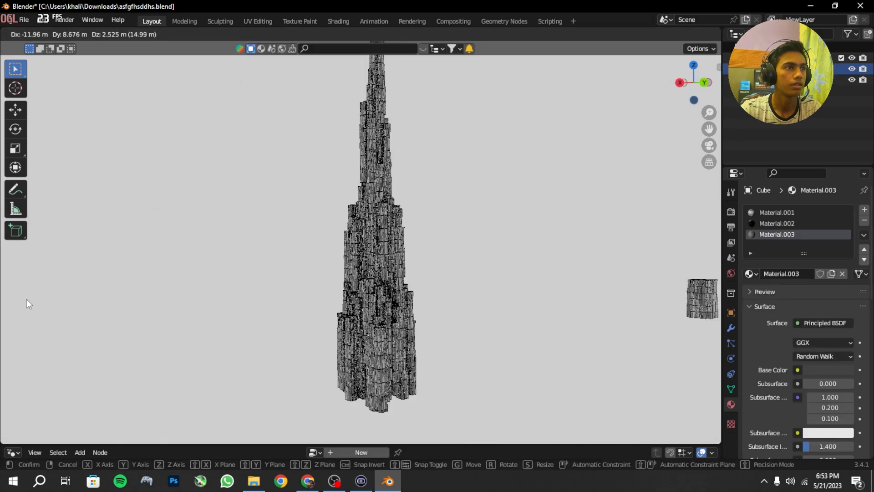
Step: In Object Mode with overlays hidden, move the building object Cube by about -11.96 m X, 8.68 m Y and 2.53 m Z
{"action": "left_click", "coordinate": [26, 300]}
{"action": "middle_click_drag", "start_coordinate": [219, 298], "coordinate": [280, 273]}
{"action": "scroll", "coordinate": [364, 262], "scroll_direction": "up", "scroll_amount": 1}
{"action": "middle_click_drag", "start_coordinate": [390, 261], "coordinate": [436, 327], "text": "shift"}
{"action": "scroll", "coordinate": [402, 292], "scroll_direction": "down", "scroll_amount": 2}
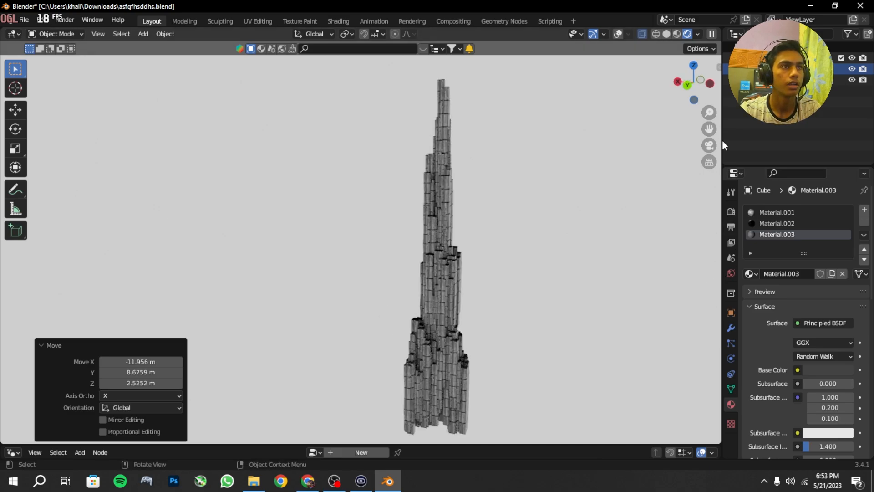
Step: Assign a Sky Texture to the world background color and inspect the tower under the new lighting
{"action": "left_click", "coordinate": [731, 273]}
{"action": "left_click", "coordinate": [798, 278]}
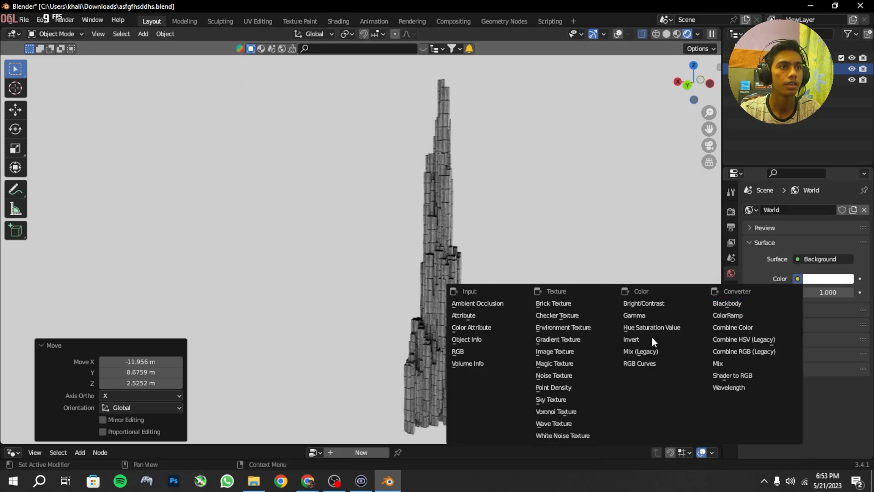
{"action": "left_click", "coordinate": [578, 399]}
{"action": "middle_click_drag", "start_coordinate": [558, 345], "coordinate": [701, 339]}
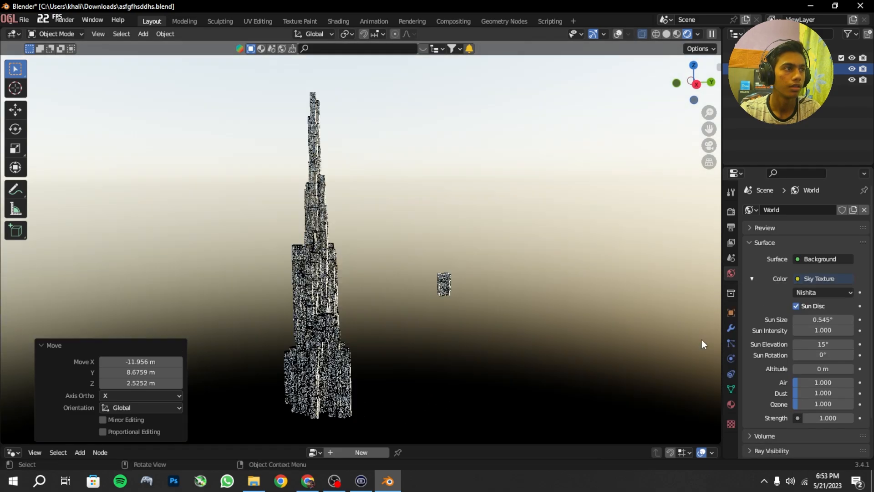
{"action": "middle_click_drag", "start_coordinate": [297, 366], "coordinate": [373, 346]}
{"action": "middle_click_drag", "start_coordinate": [338, 318], "coordinate": [399, 86]}
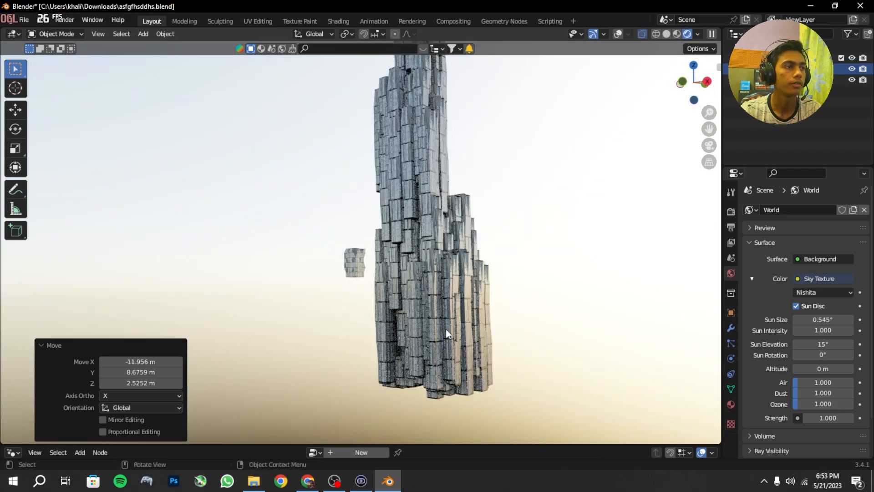